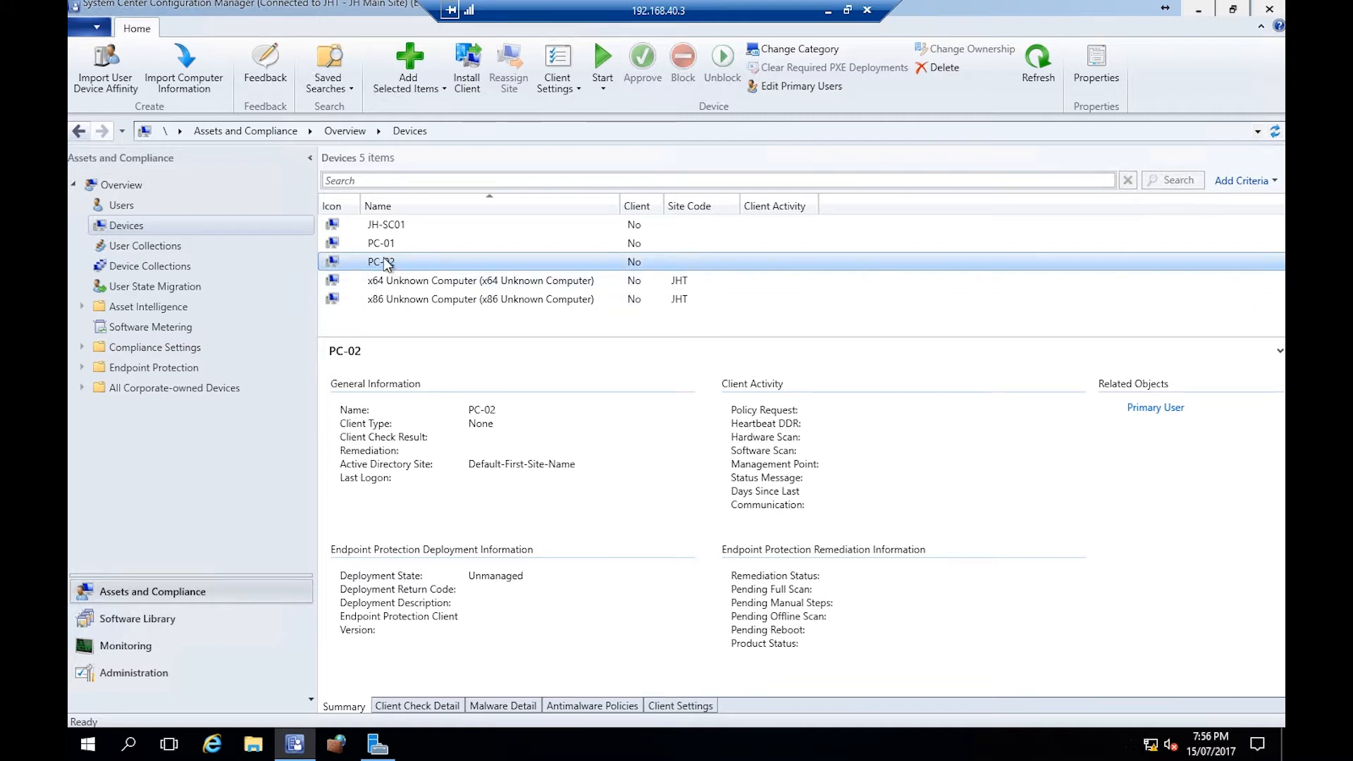
- Select the PC-02 device and ping pc-02 from a command prompt to check it is reachable
{"action": "left_click", "coordinate": [414, 248]}
{"action": "left_click", "coordinate": [406, 260]}
{"action": "key", "text": "super+r"}
{"action": "type", "text": "cmd"}
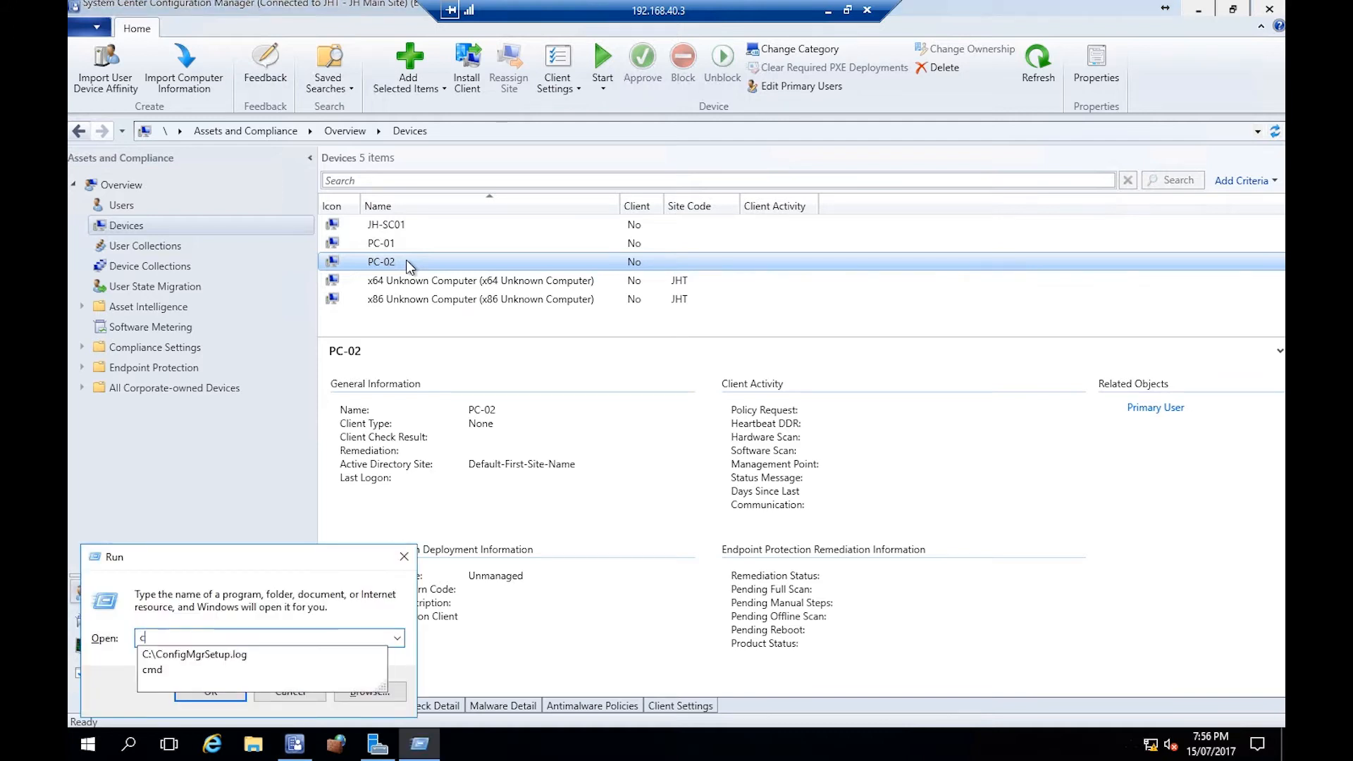
{"action": "key", "text": "Return"}
{"action": "type", "text": "pi"}
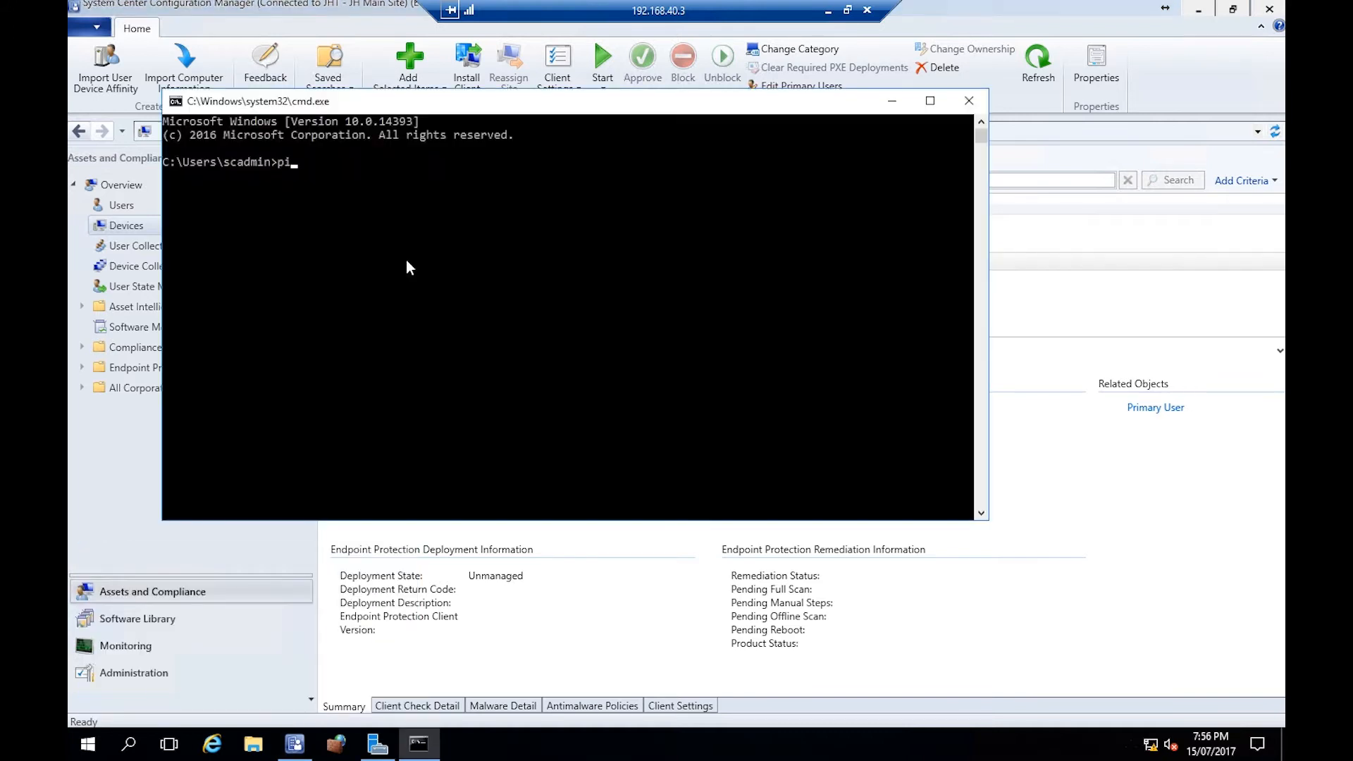
{"action": "type", "text": "ng pc-02"}
{"action": "key", "text": "Return"}
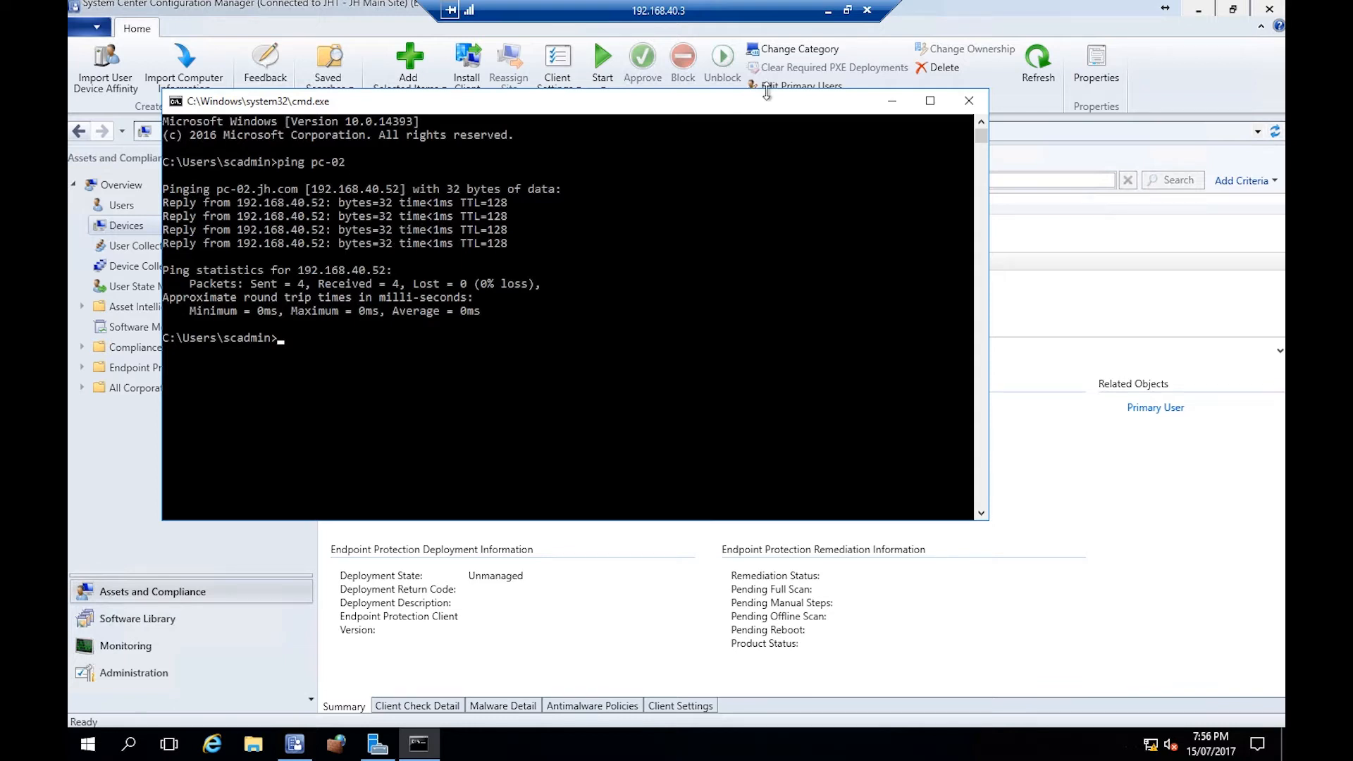
{"action": "left_click", "coordinate": [892, 101]}
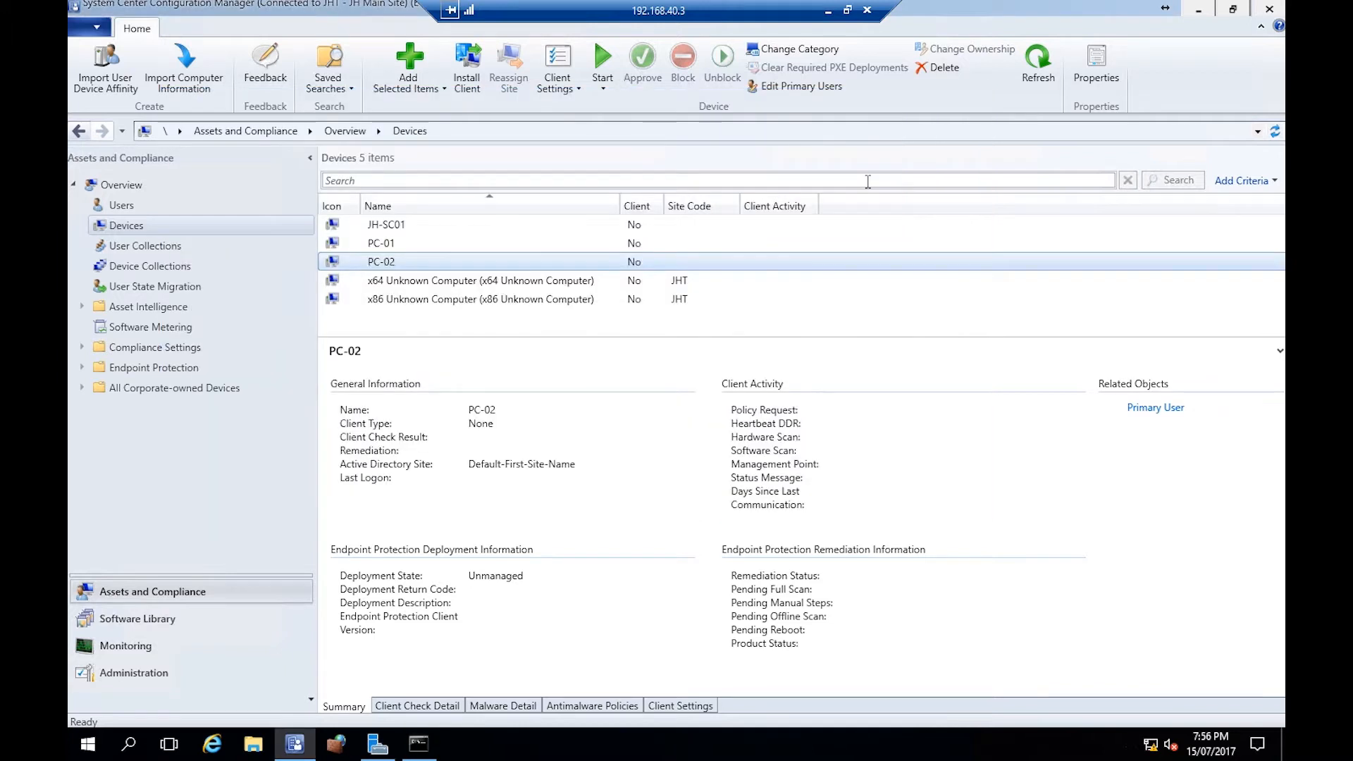
{"action": "key", "text": "super+r"}
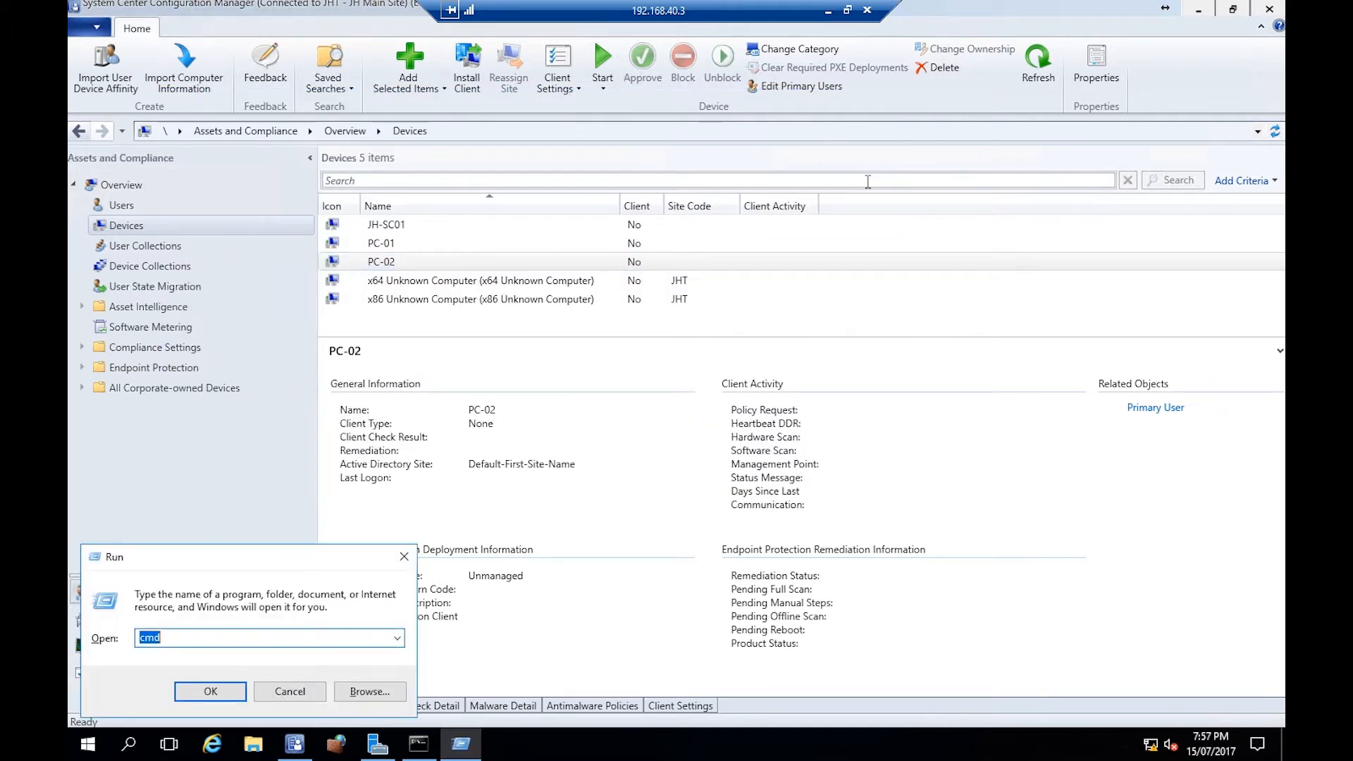
{"action": "type", "text": "\\tc"}
{"action": "key", "text": "BackSpace"}
{"action": "key", "text": "BackSpace"}
{"action": "key", "text": "BackSpace"}
{"action": "key", "text": "BackSpace"}
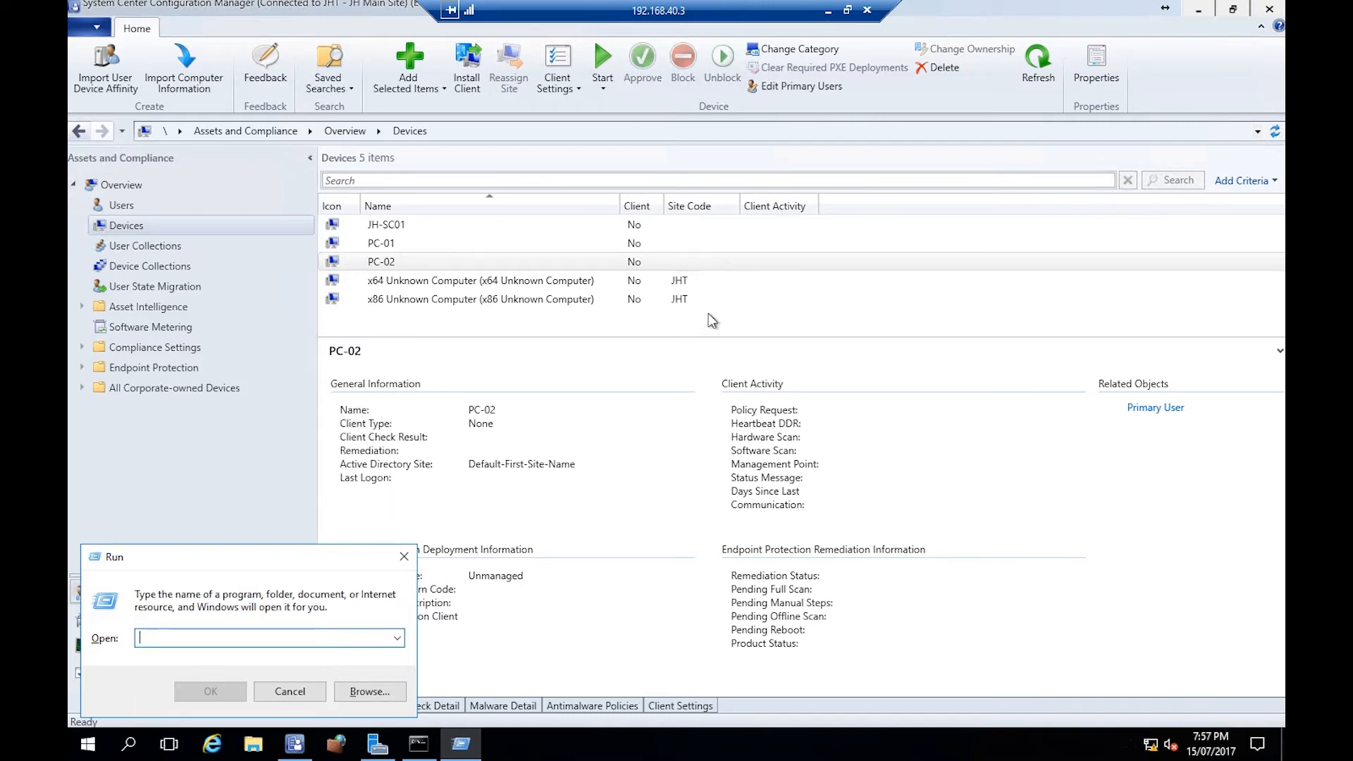
{"action": "left_click", "coordinate": [404, 557]}
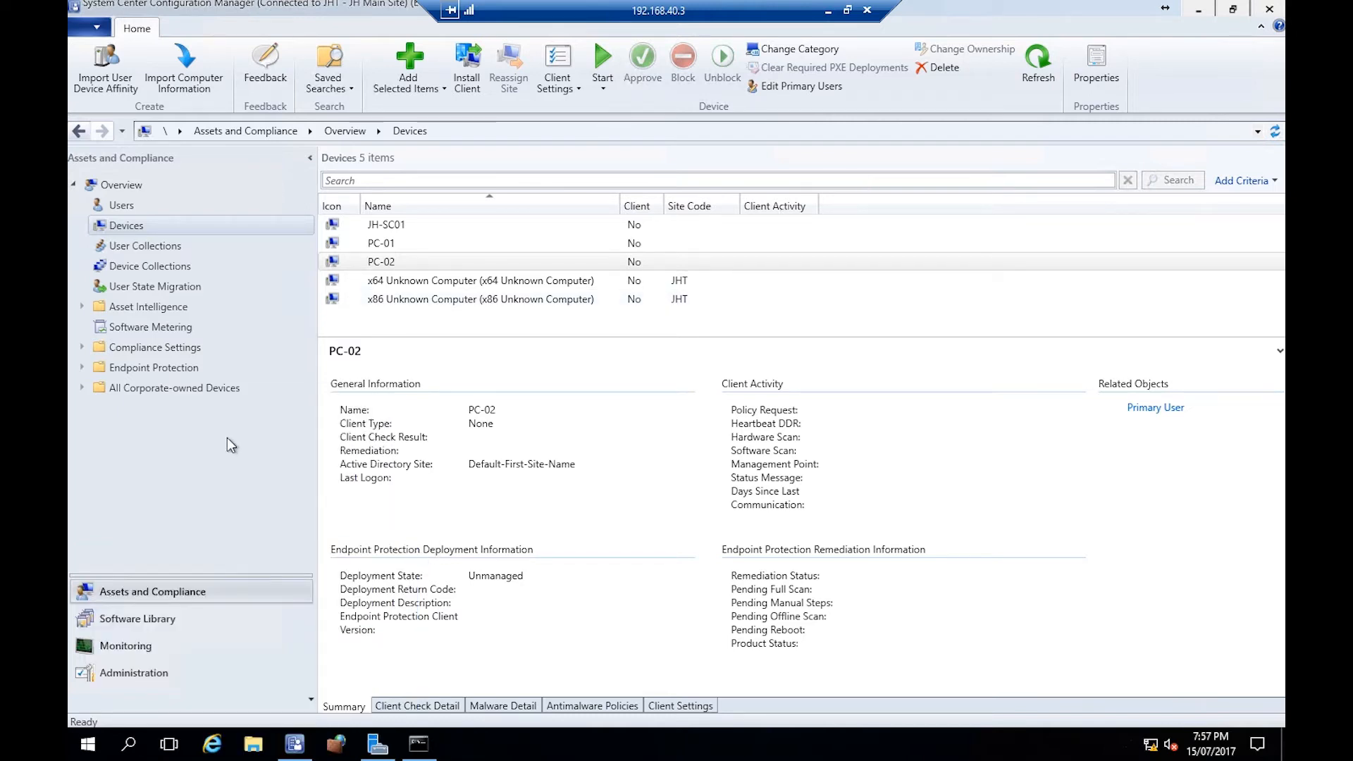
- Open the Client Push Installation properties for the site under Administration, Site Configuration, Sites
{"action": "left_click", "coordinate": [161, 675]}
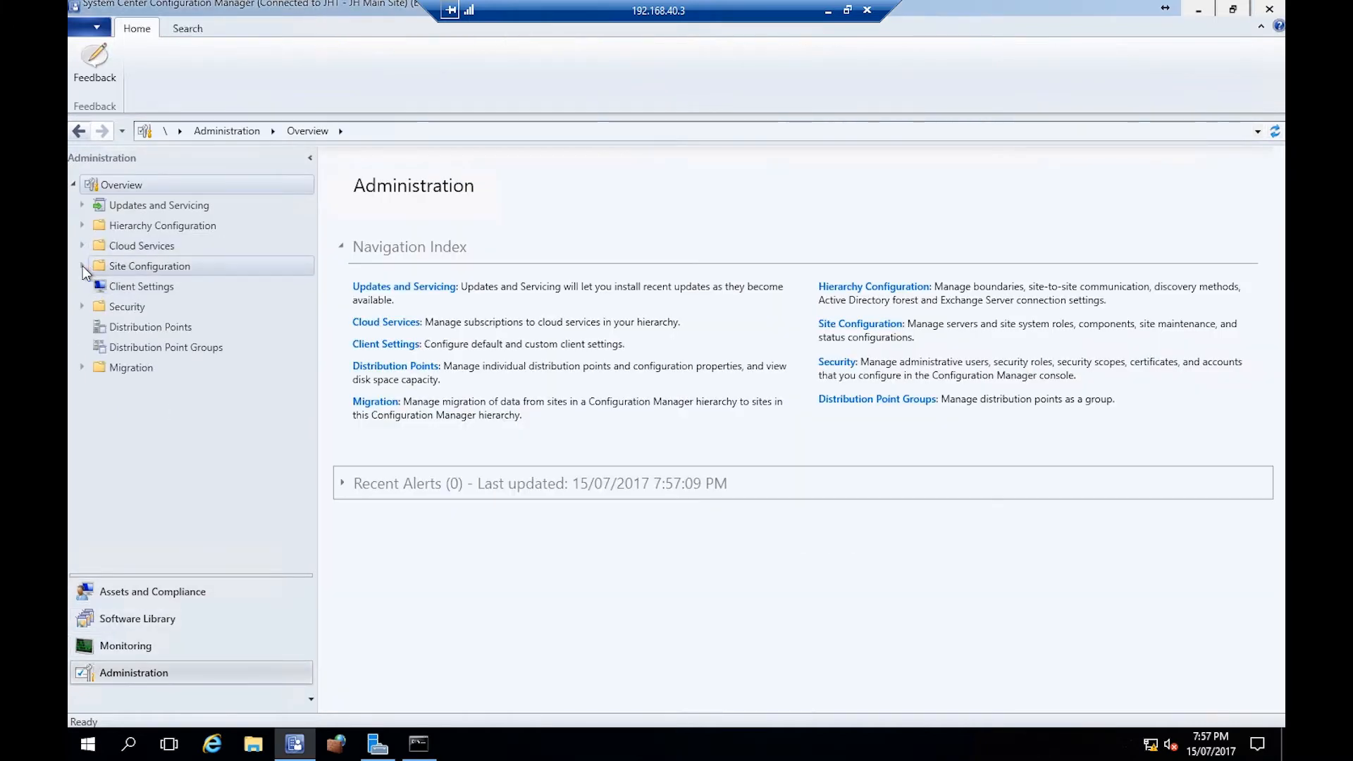
{"action": "left_click", "coordinate": [81, 265]}
{"action": "left_click", "coordinate": [125, 286]}
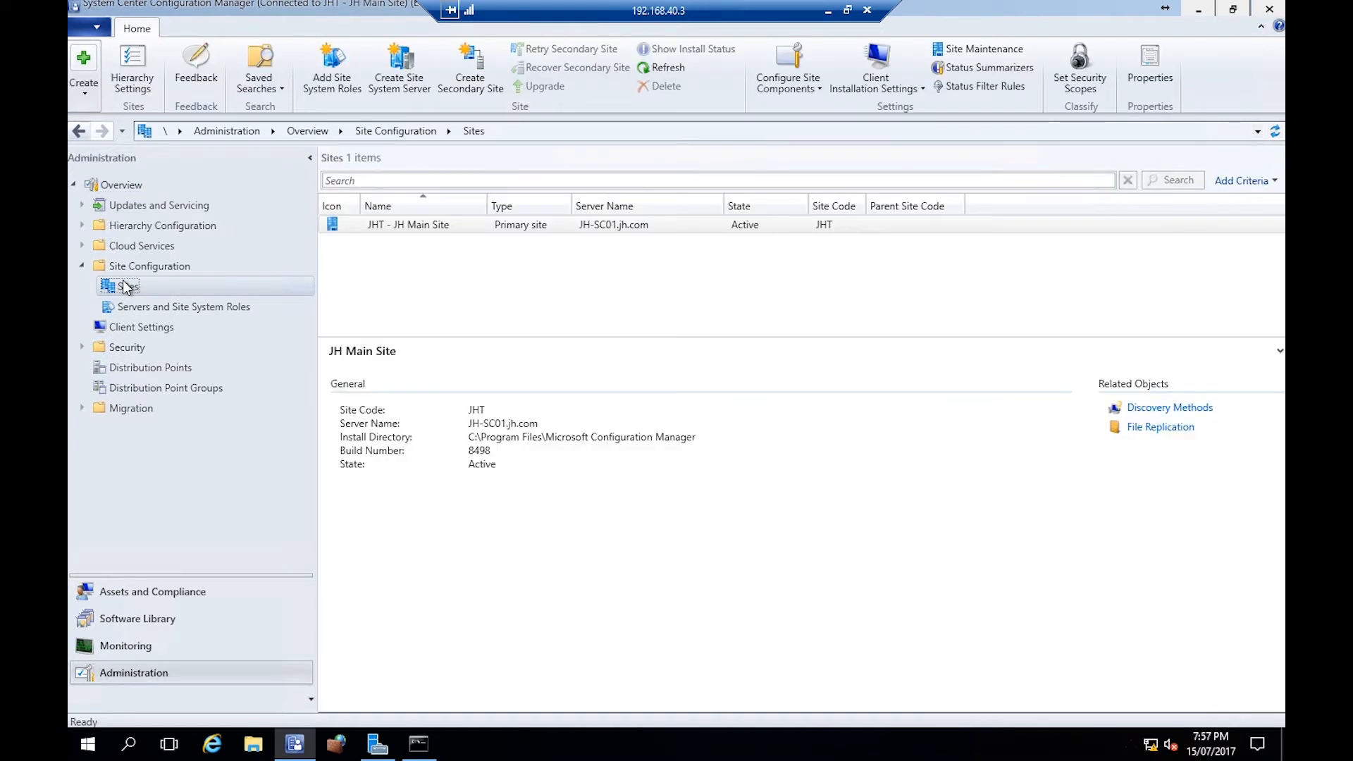
{"action": "left_click", "coordinate": [870, 77]}
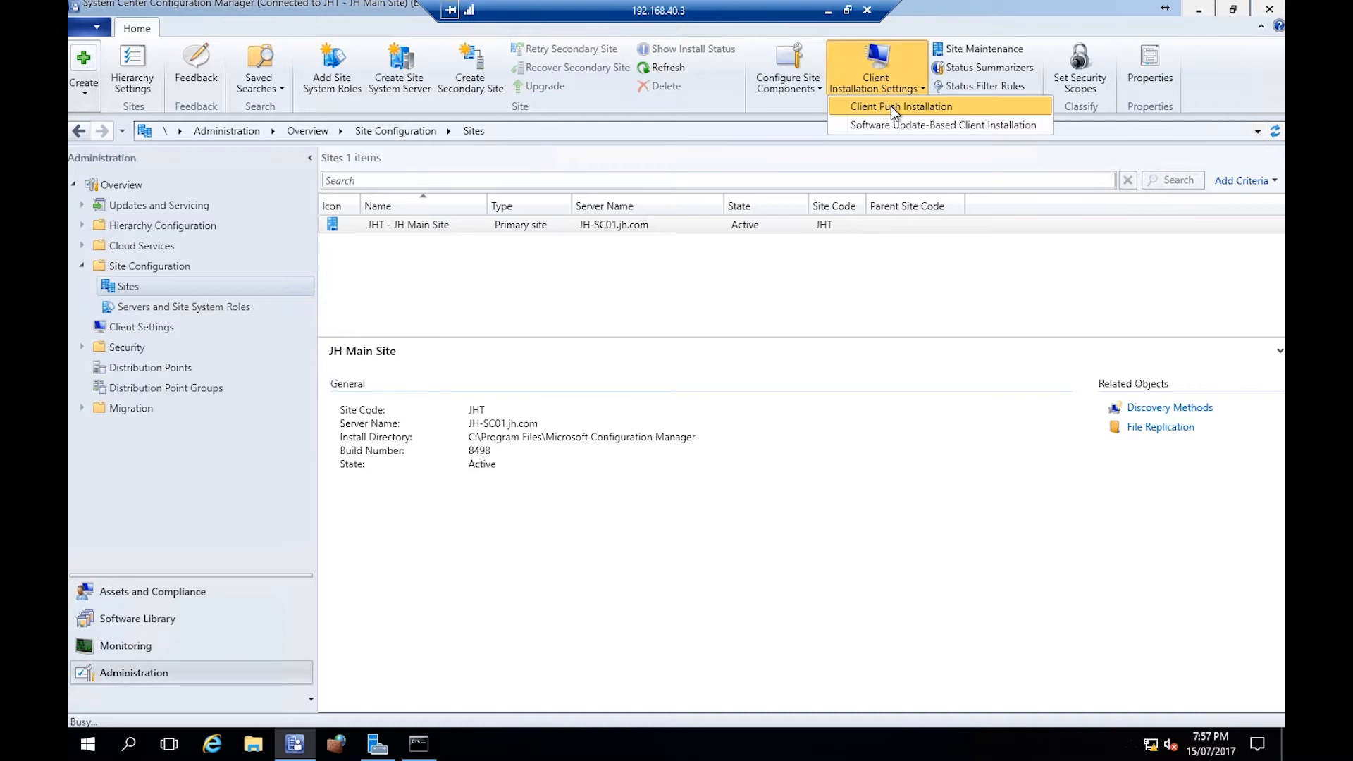
{"action": "left_click", "coordinate": [891, 106]}
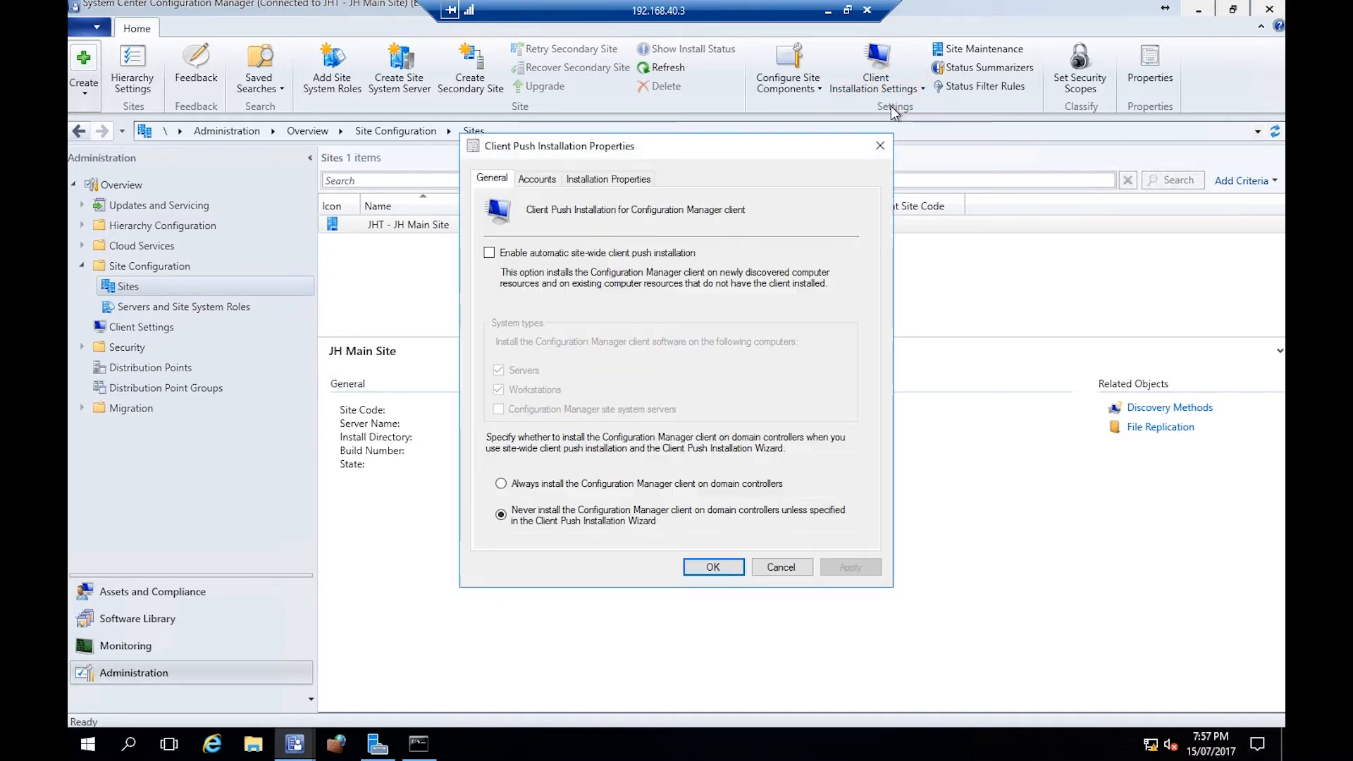
- Add a new client push installation account, selecting the scadmin domain user
{"action": "left_click", "coordinate": [540, 179]}
{"action": "left_click", "coordinate": [792, 271]}
{"action": "left_click", "coordinate": [824, 309]}
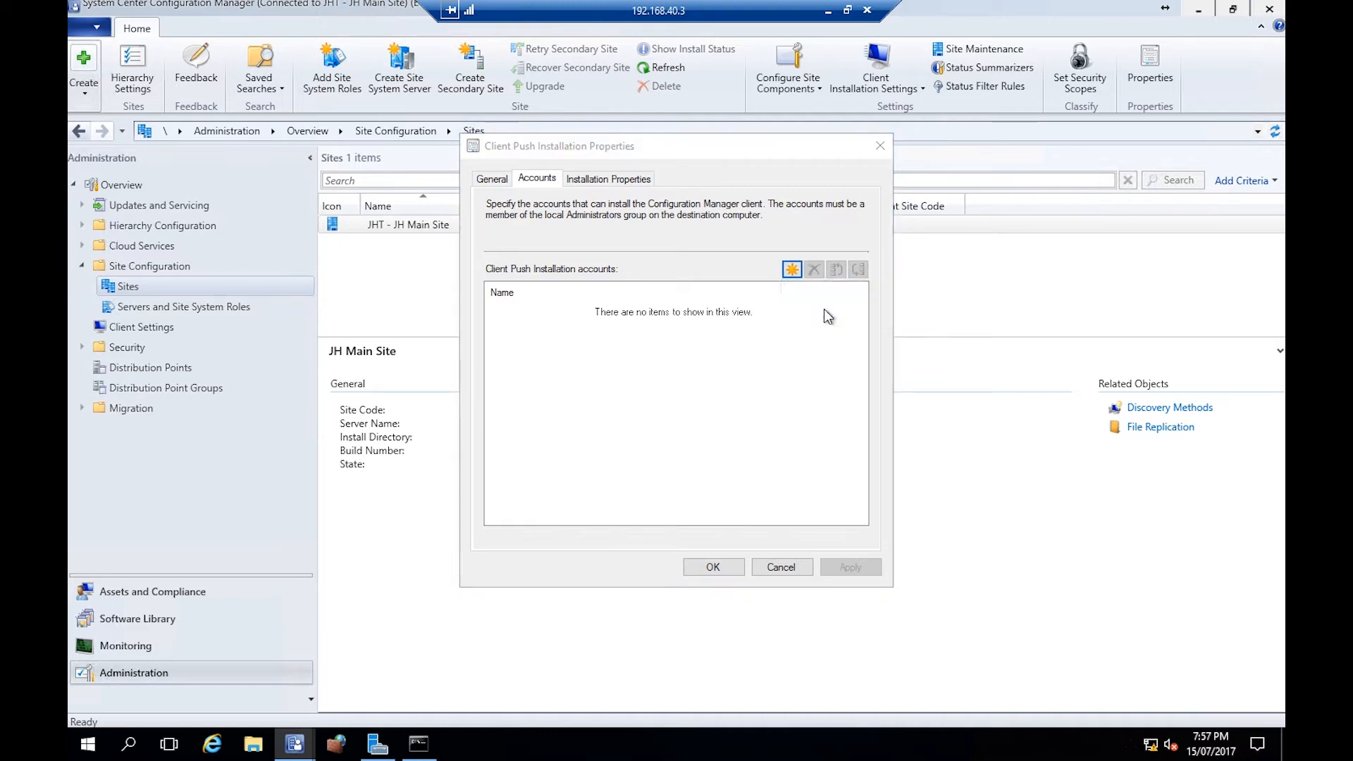
{"action": "left_click", "coordinate": [823, 251]}
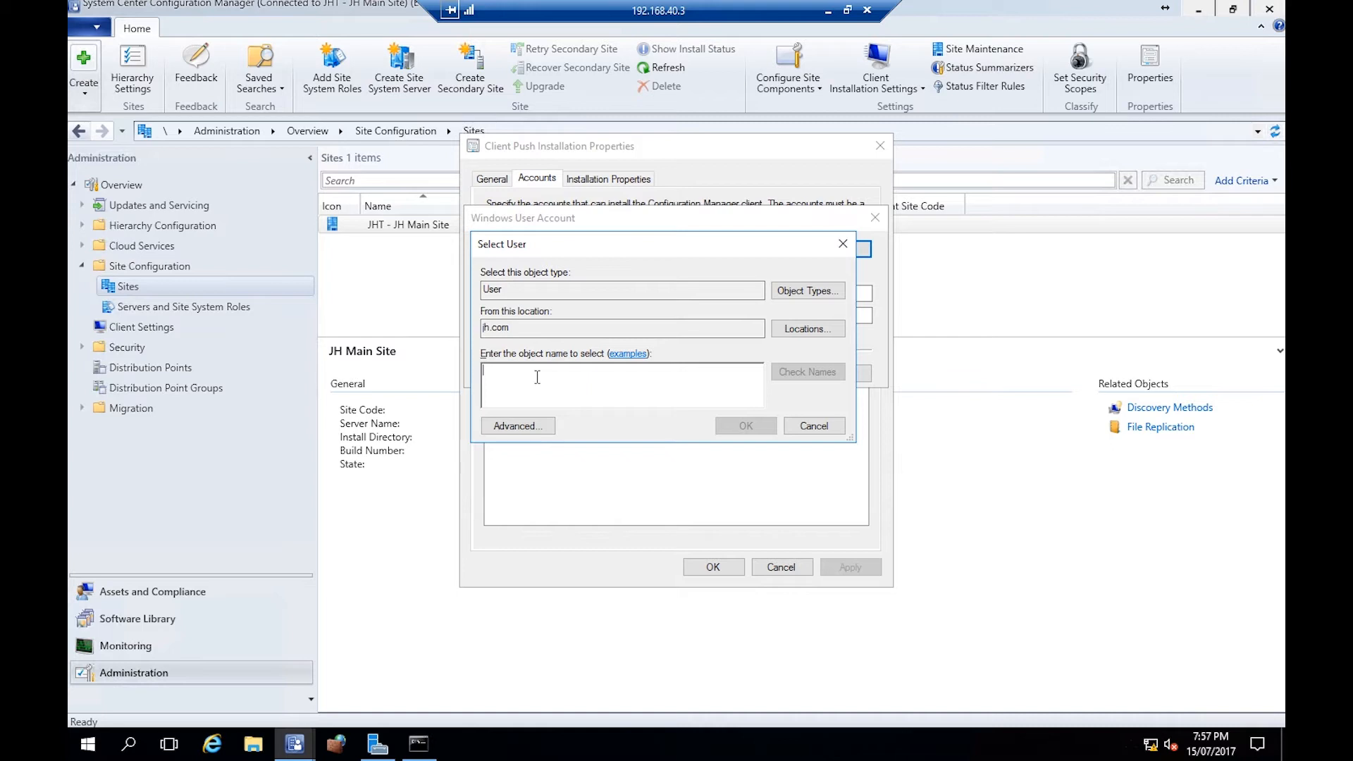
{"action": "type", "text": "scadmin"}
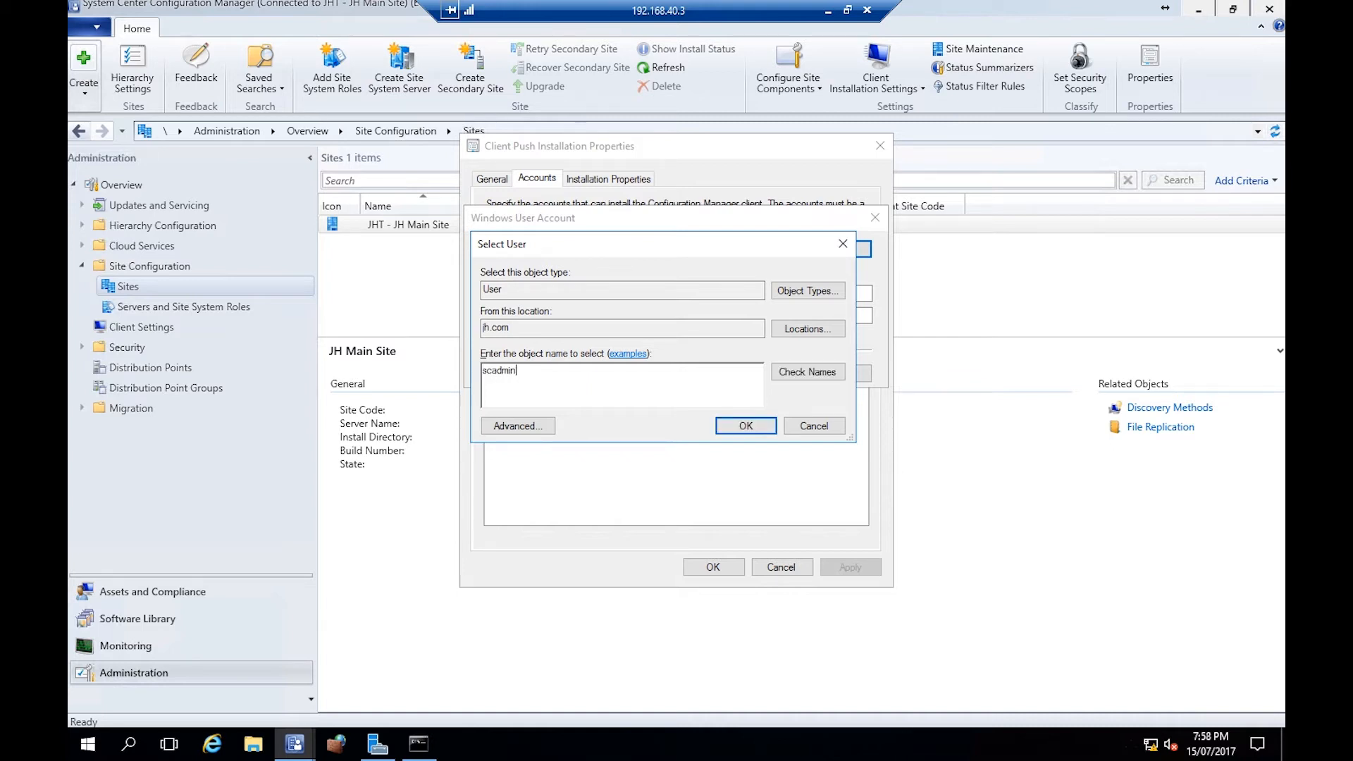
{"action": "left_click", "coordinate": [830, 373]}
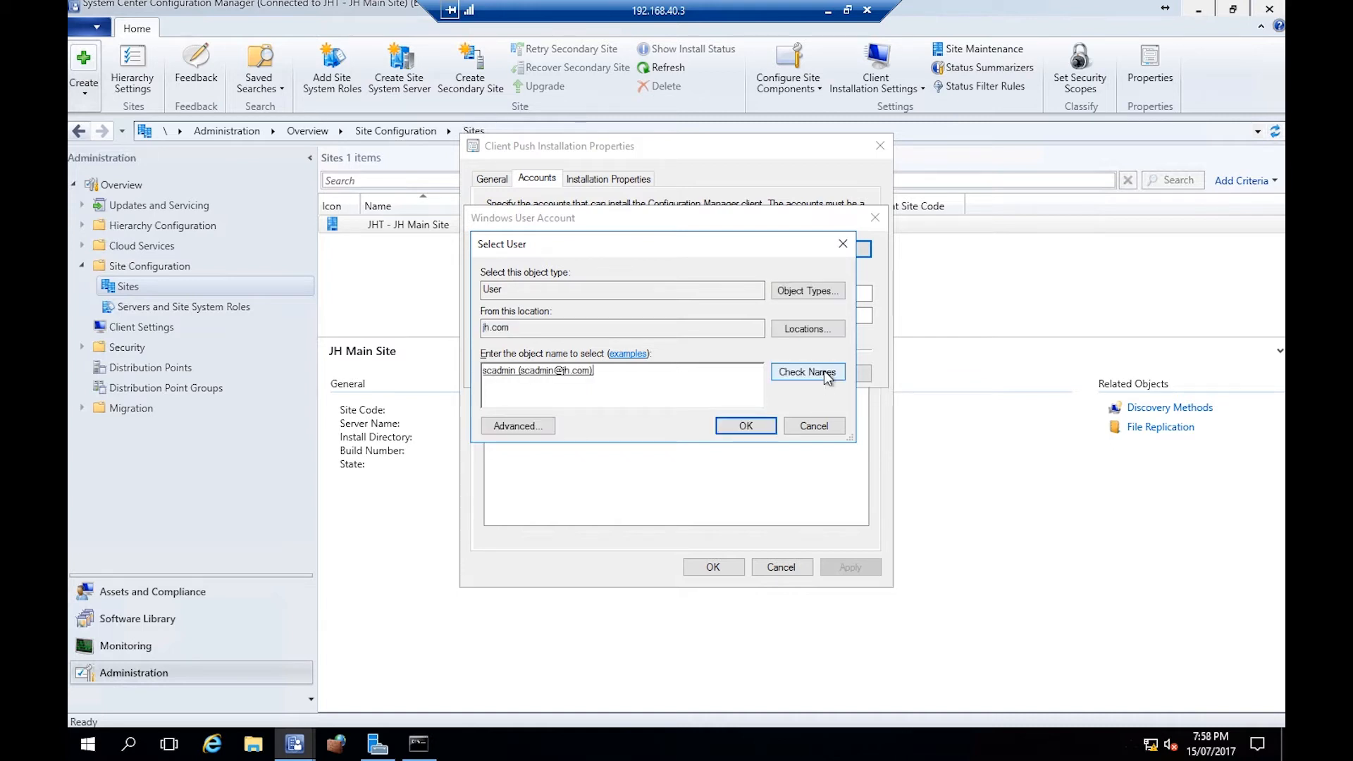
{"action": "left_click", "coordinate": [741, 428]}
- Enter and confirm the account password
{"action": "left_click", "coordinate": [545, 350]}
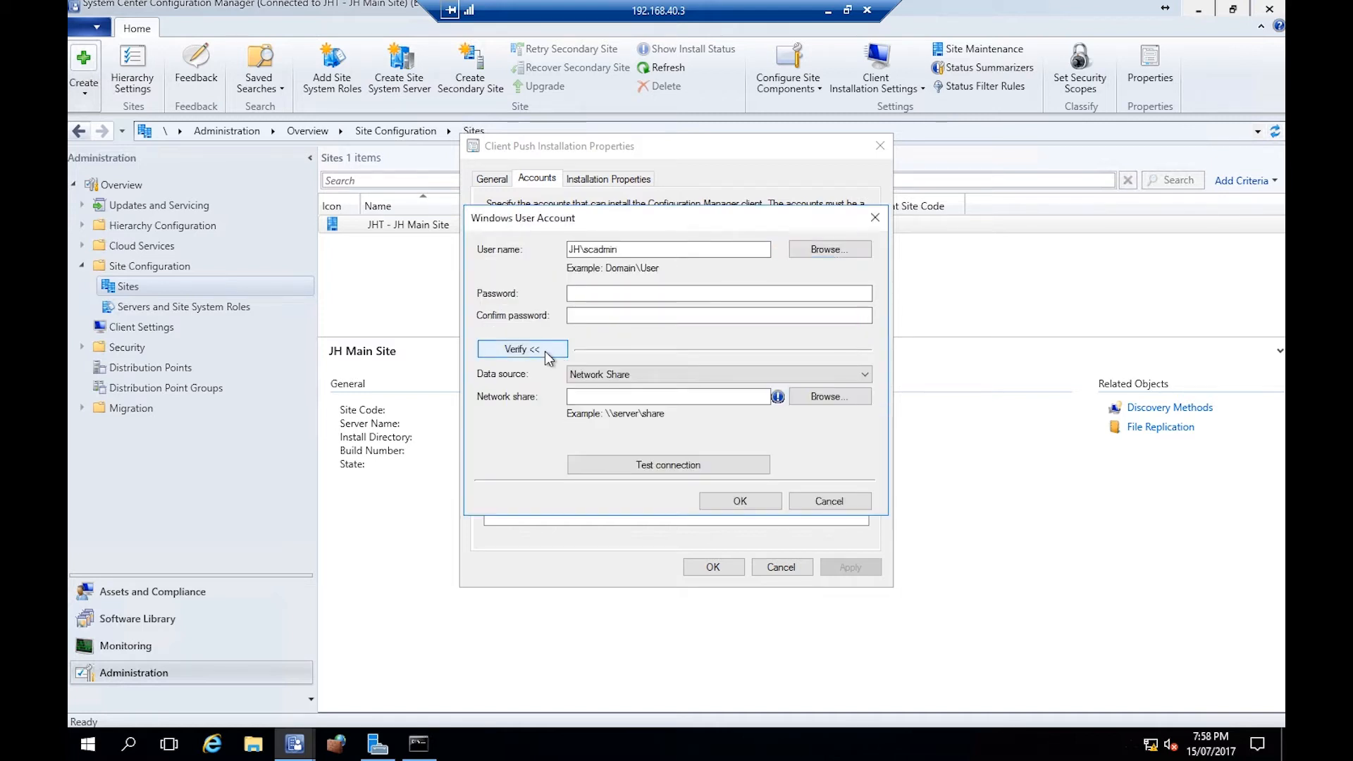
{"action": "left_click", "coordinate": [601, 295]}
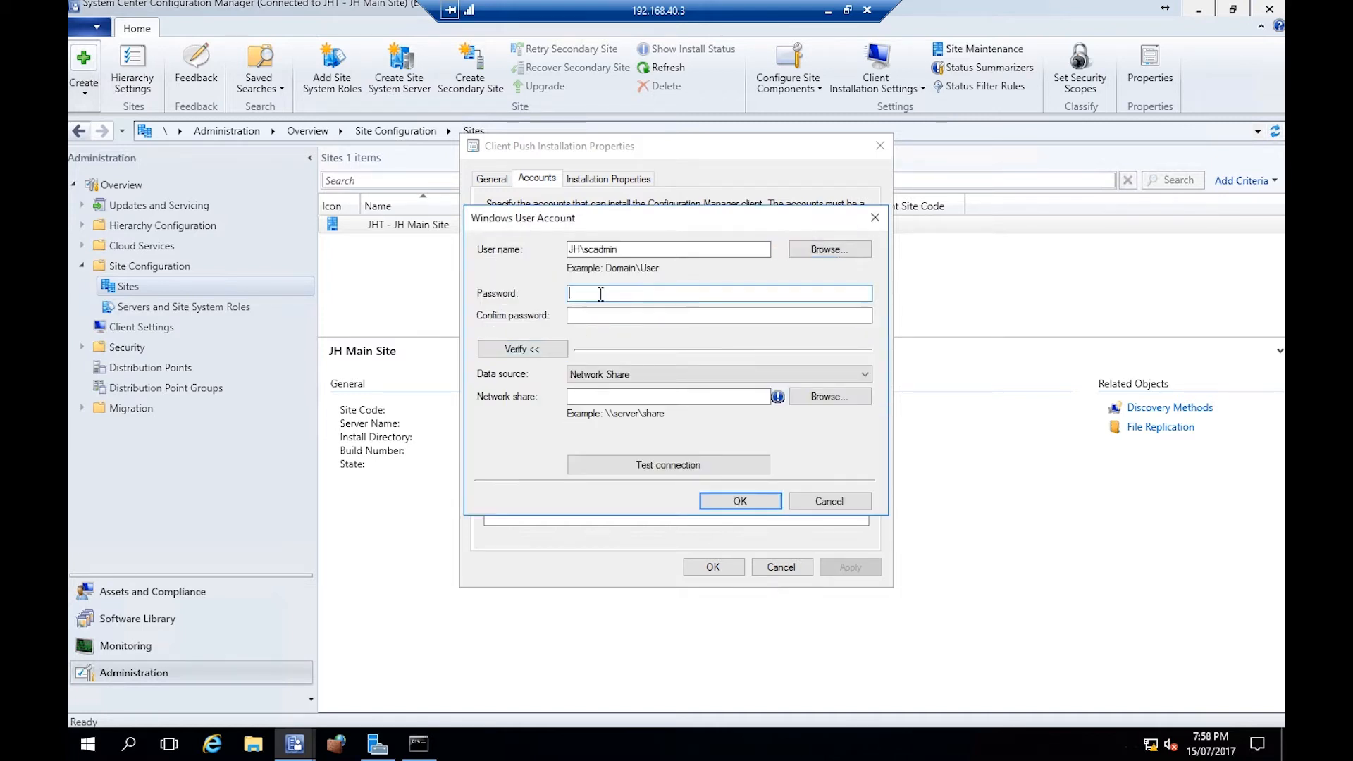
{"action": "type", "text": "•••••••"}
{"action": "key", "text": "Tab"}
{"action": "type", "text": "•••••••"}
- Test the account's connection against the network share \\pc-02\admin$
{"action": "left_click", "coordinate": [608, 398]}
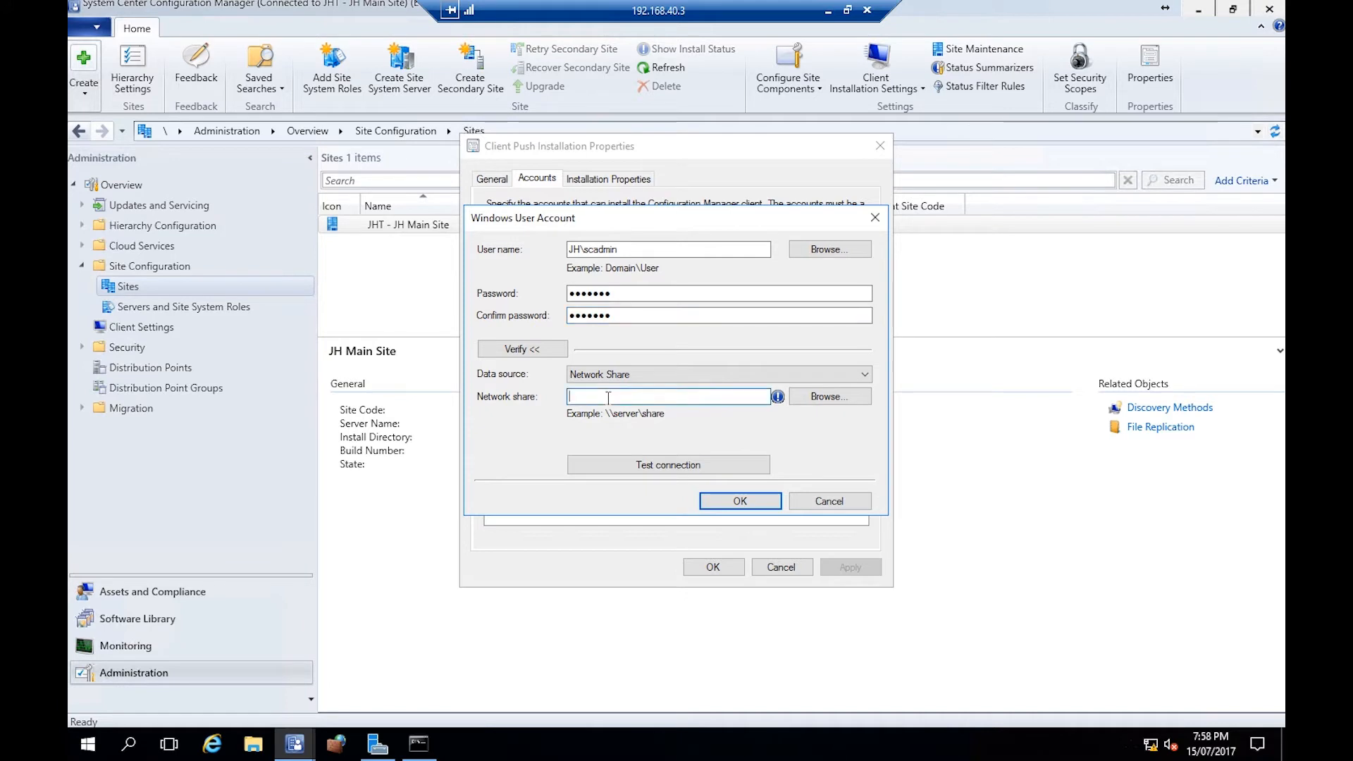
{"action": "type", "text": "\\pc-02\\c$"}
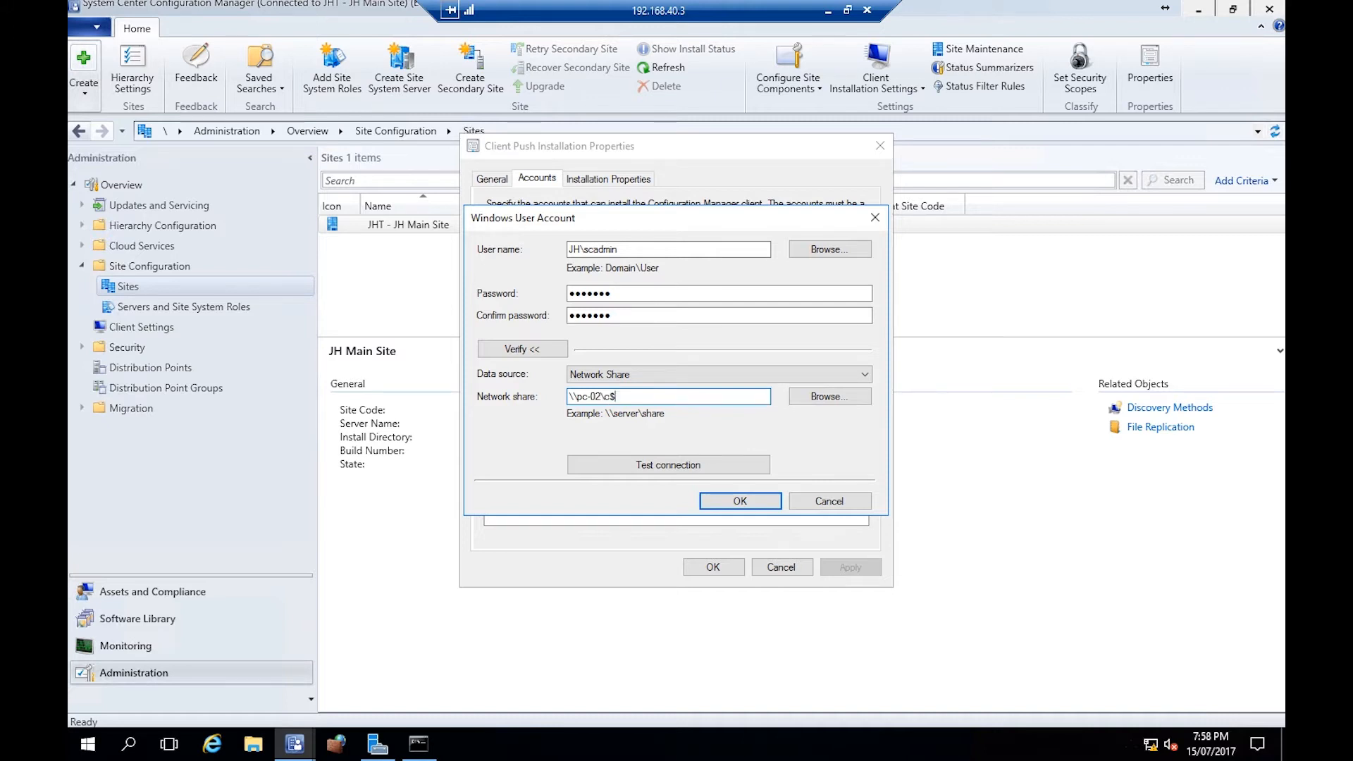
{"action": "key", "text": "BackSpace"}
{"action": "key", "text": "BackSpace"}
{"action": "type", "text": "admin$"}
{"action": "left_click", "coordinate": [685, 468]}
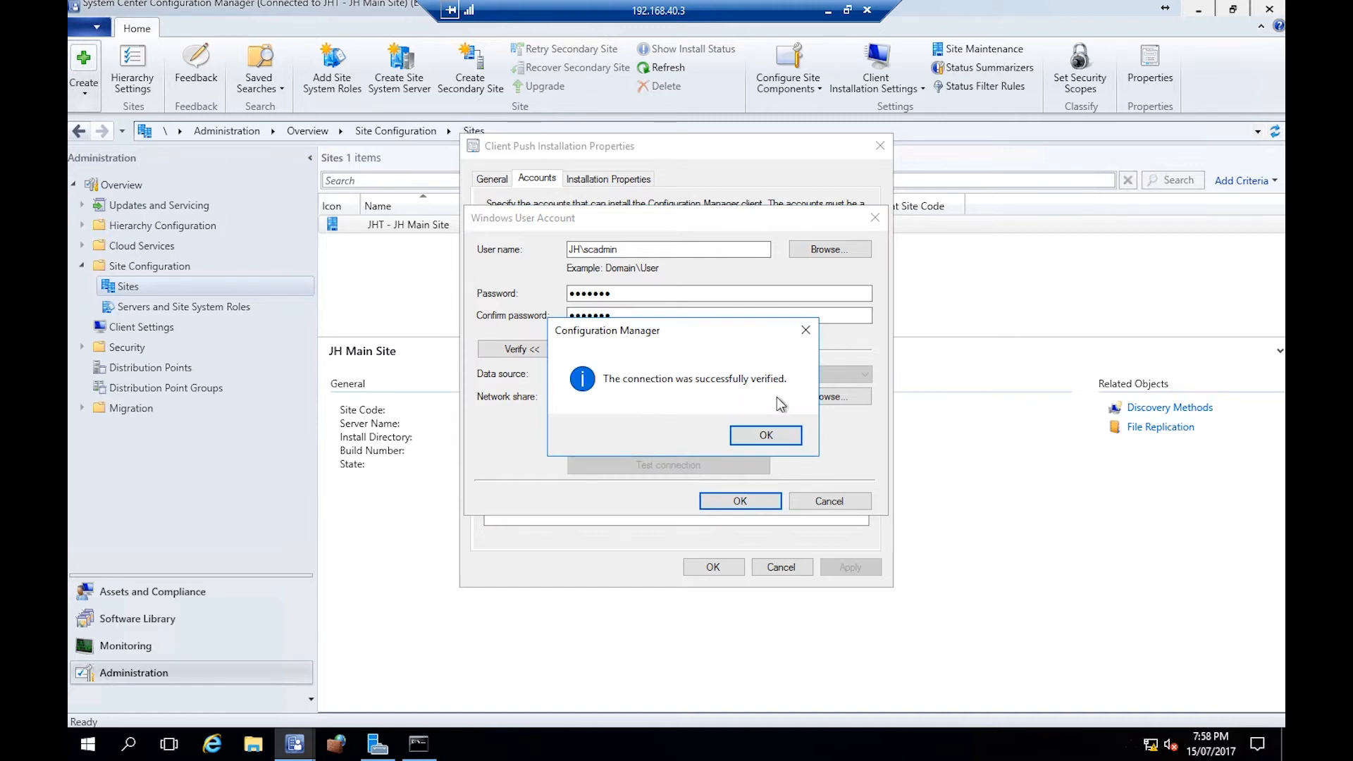
{"action": "left_click", "coordinate": [766, 435]}
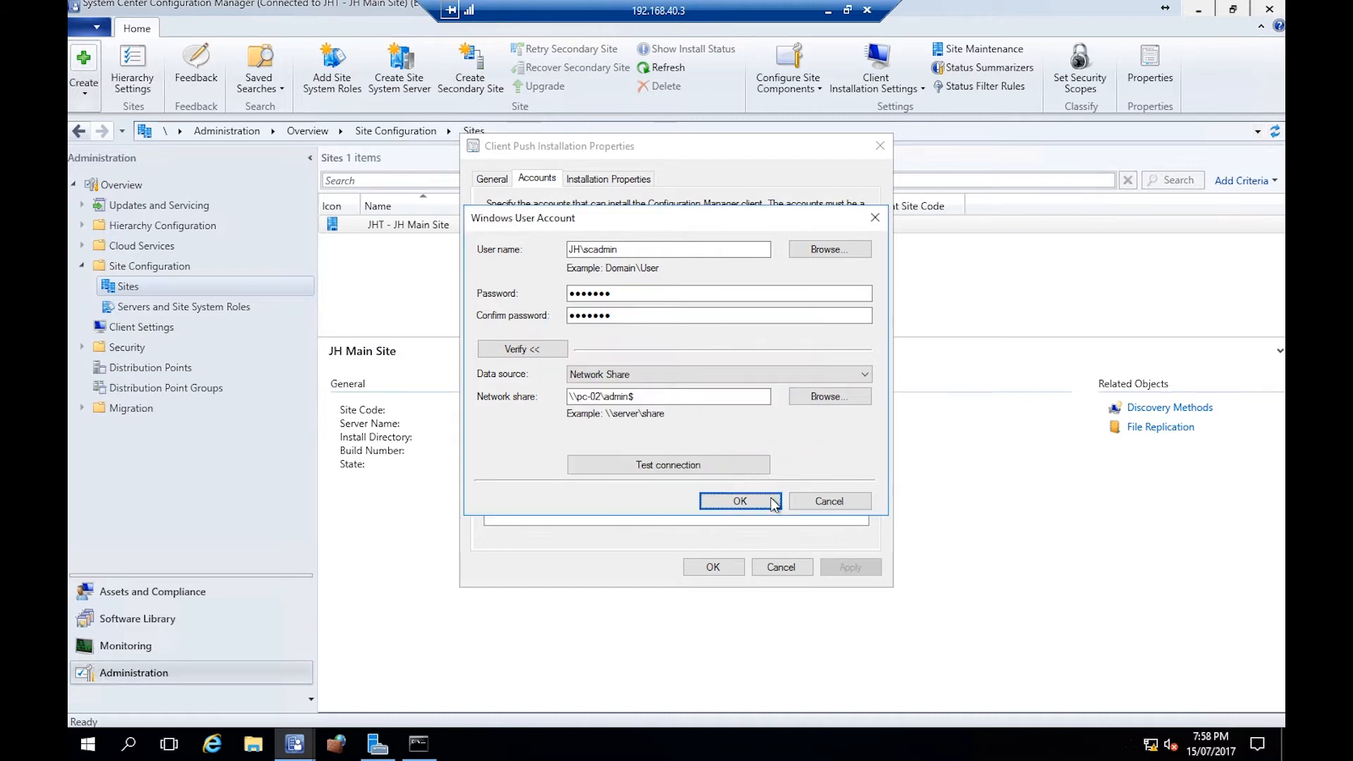
- Save the account and apply the client push installation settings
{"action": "left_click", "coordinate": [760, 503]}
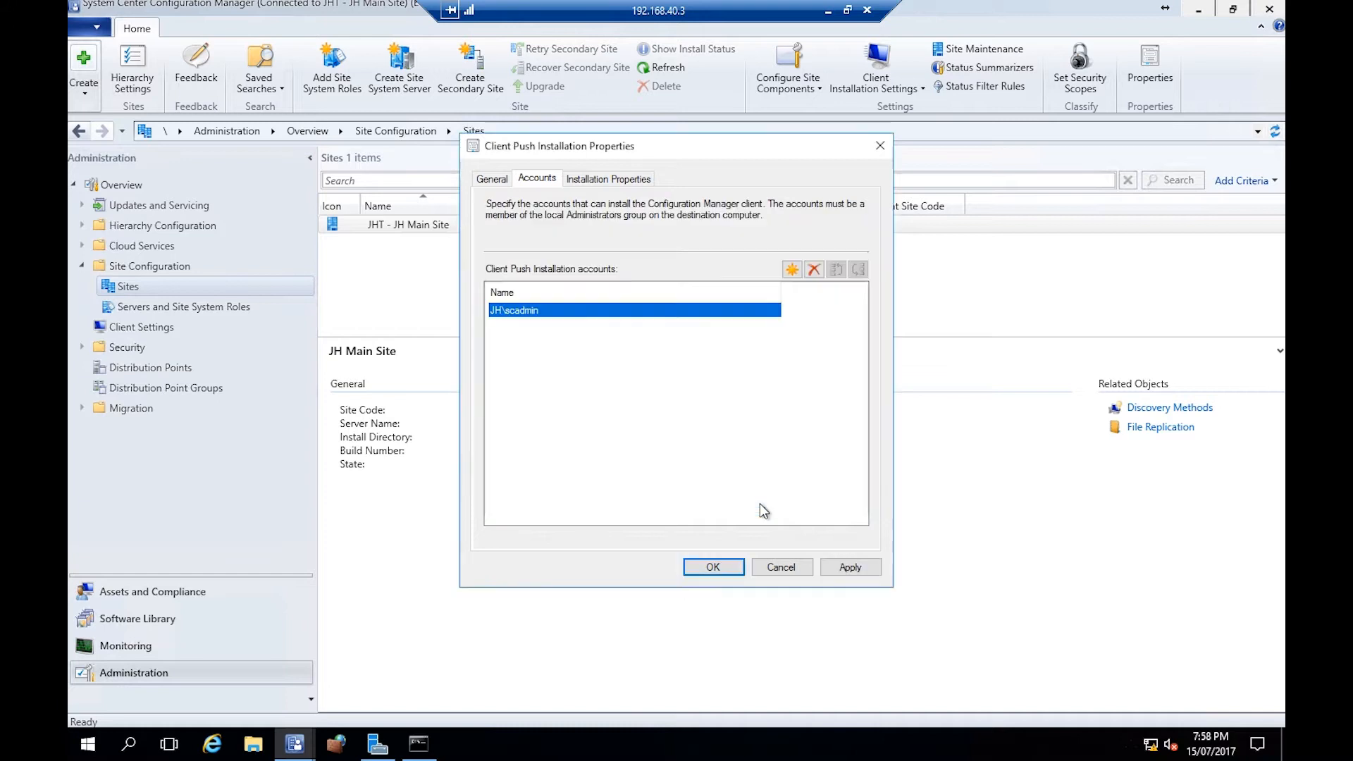
{"action": "left_click", "coordinate": [856, 568]}
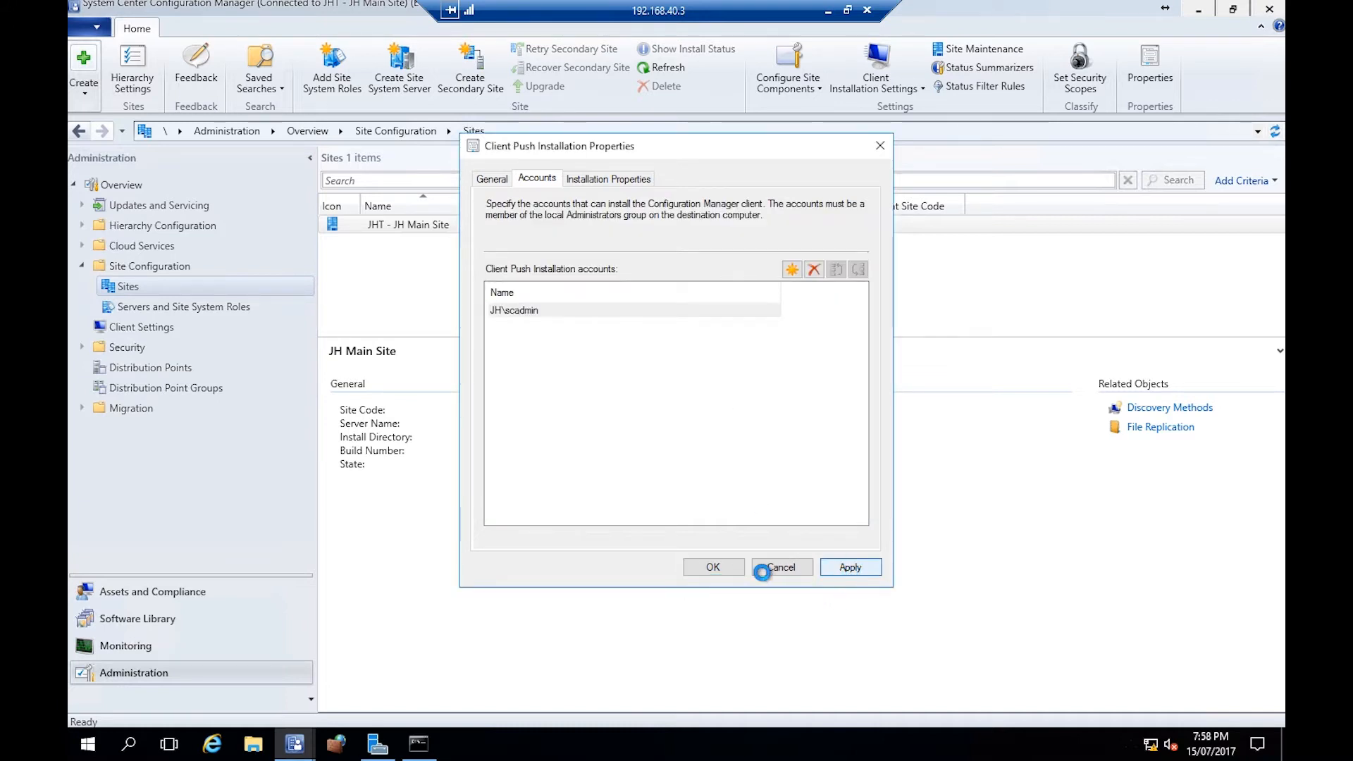
{"action": "left_click", "coordinate": [713, 569]}
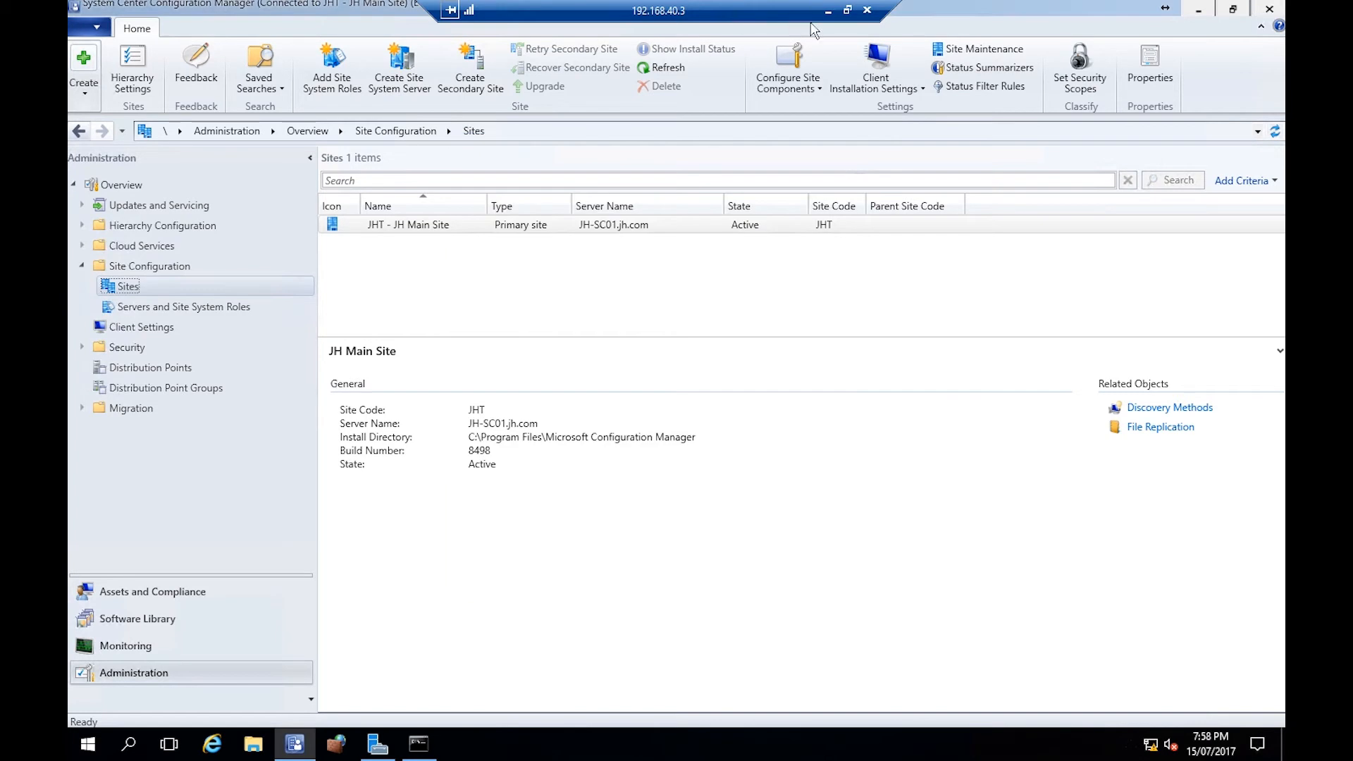
- Switch to the Win10 virtual machine connection window
{"action": "left_click", "coordinate": [829, 12]}
{"action": "mouse_move", "coordinate": [395, 744]}
{"action": "left_click", "coordinate": [467, 652]}
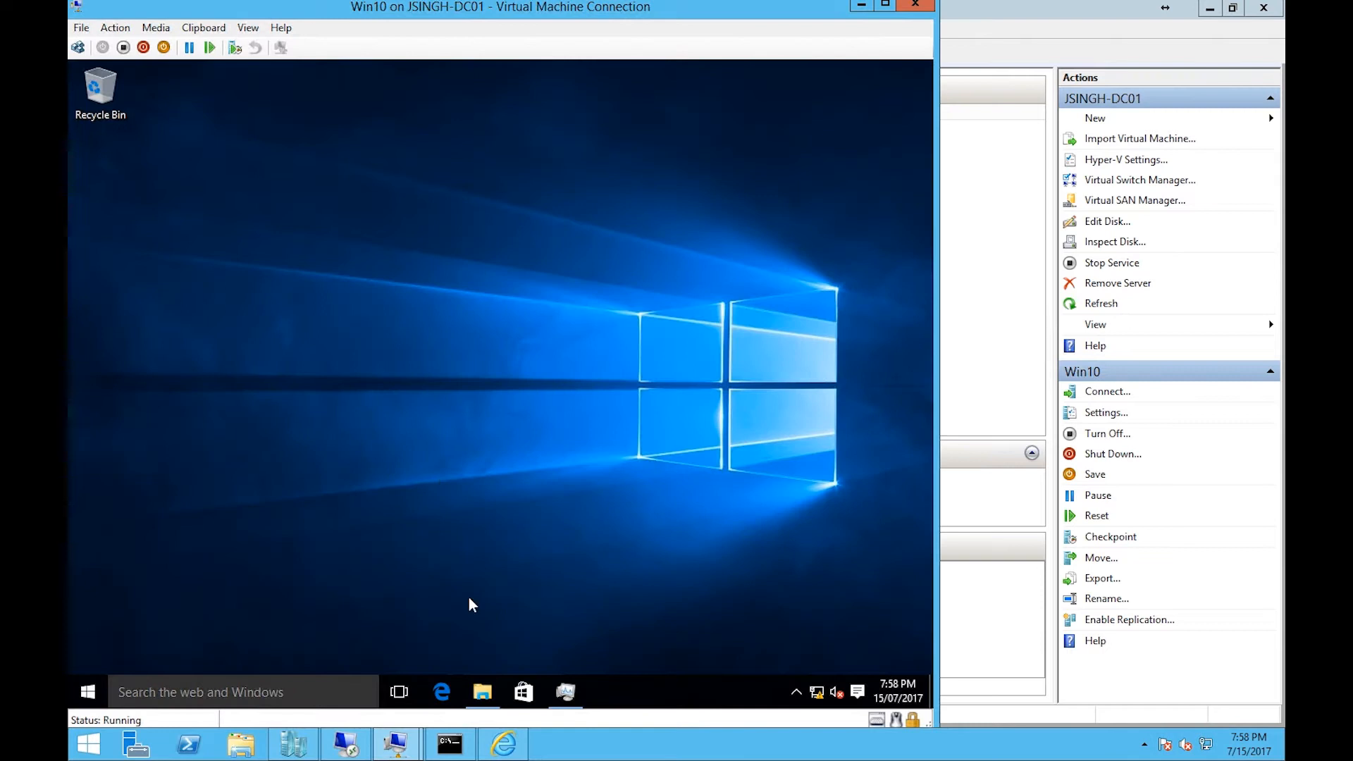
{"action": "left_click", "coordinate": [77, 693]}
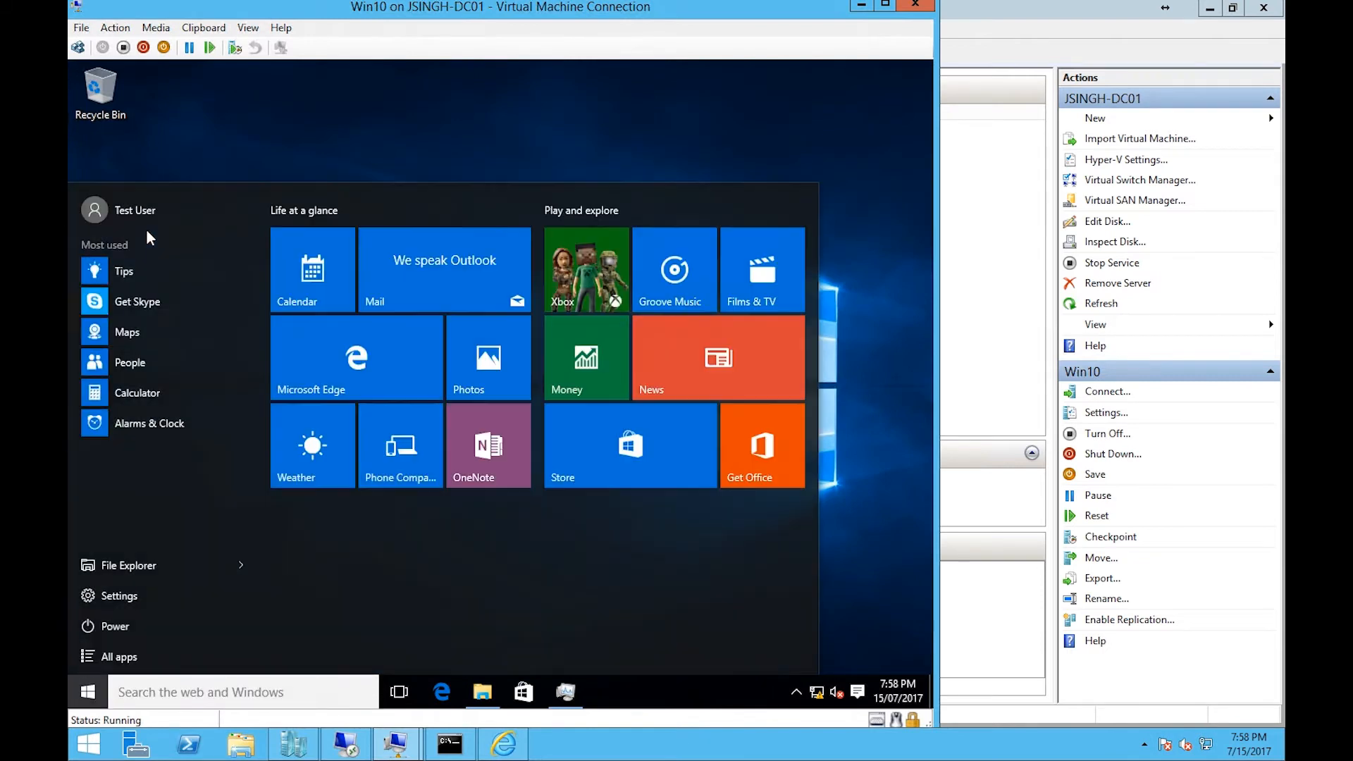
{"action": "key", "text": "Escape"}
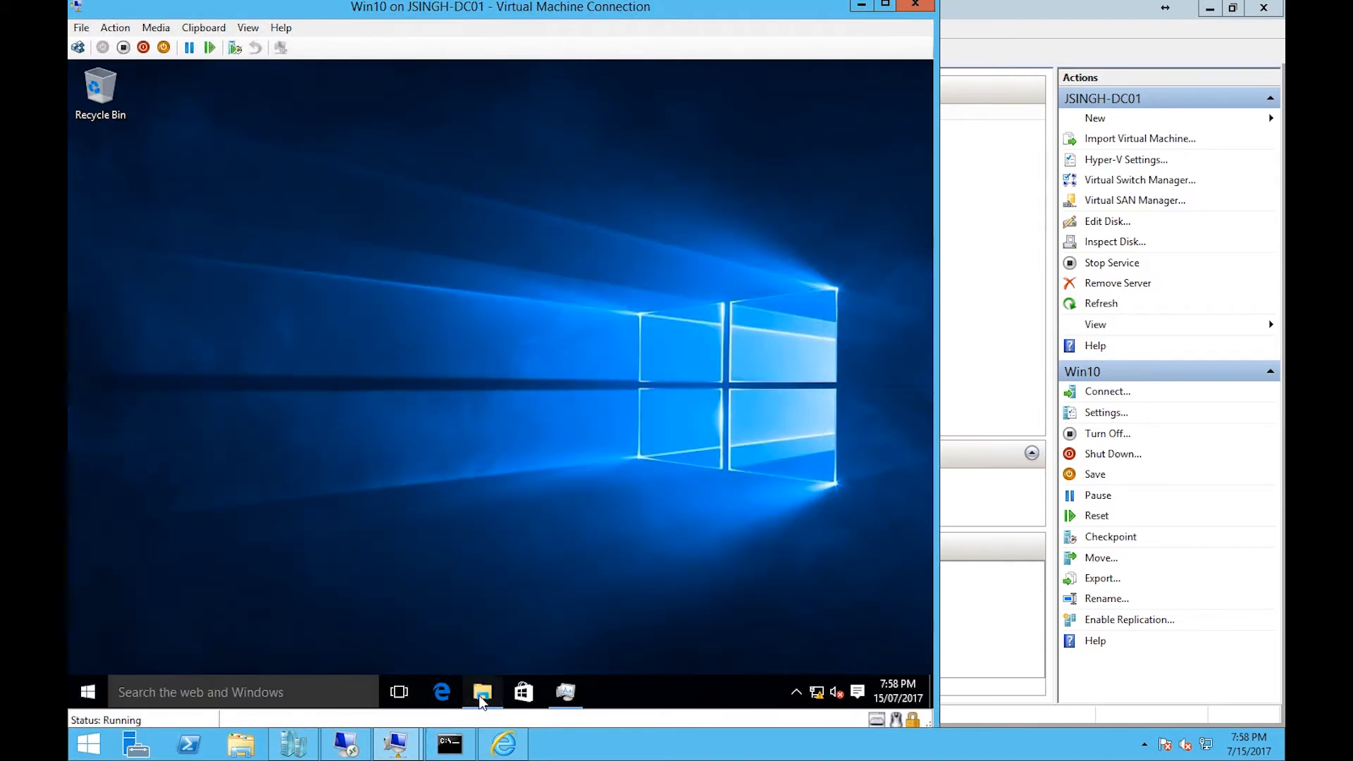
- Browse to the Windows folder on Local Disk (C:) in File Explorer
{"action": "left_click", "coordinate": [481, 695]}
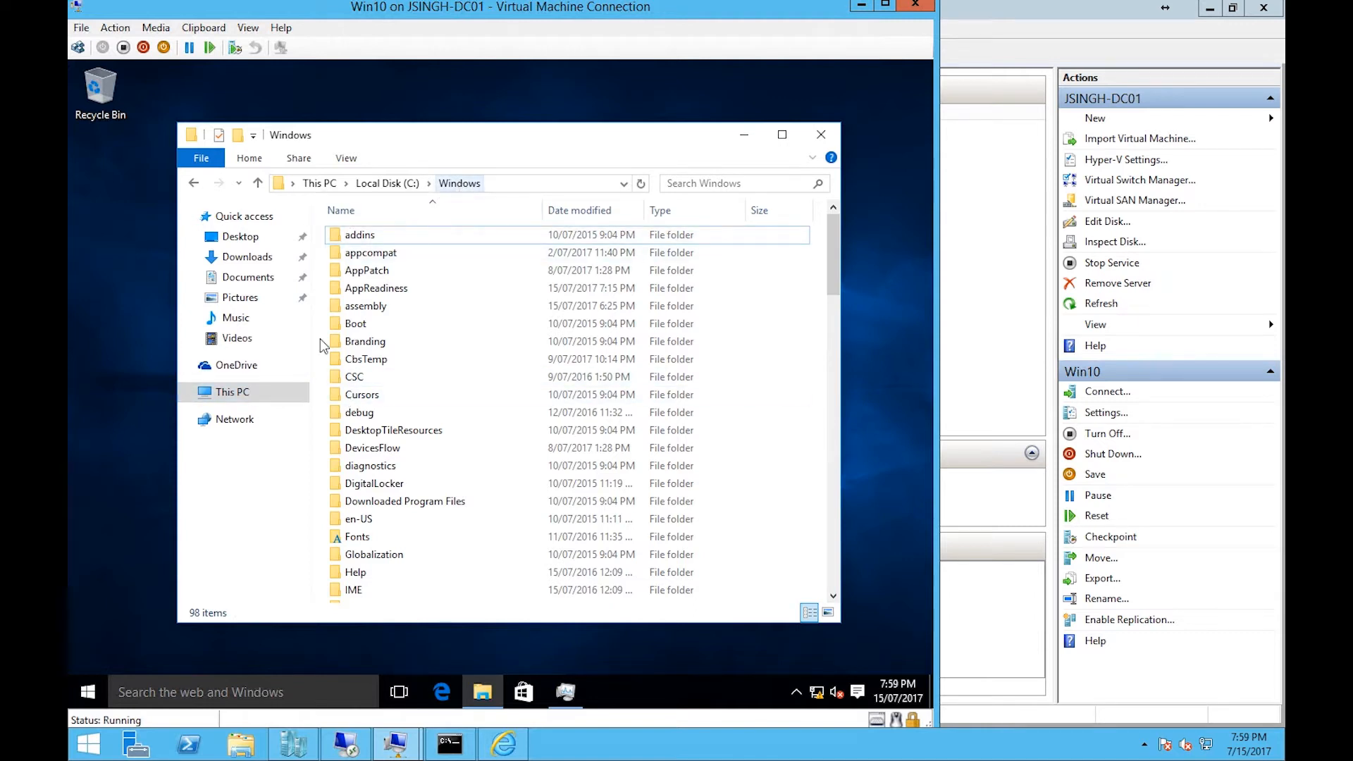
{"action": "left_click", "coordinate": [242, 401]}
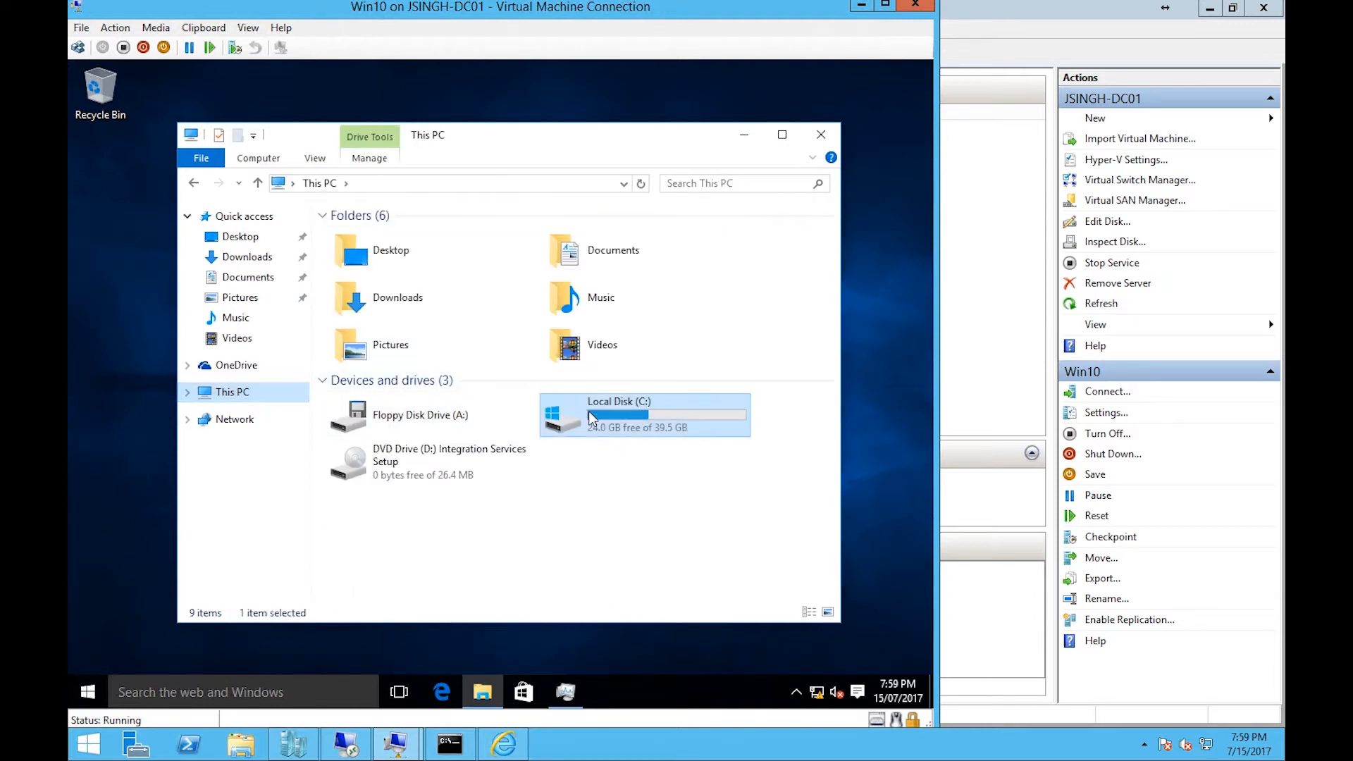
{"action": "double_click", "coordinate": [382, 308]}
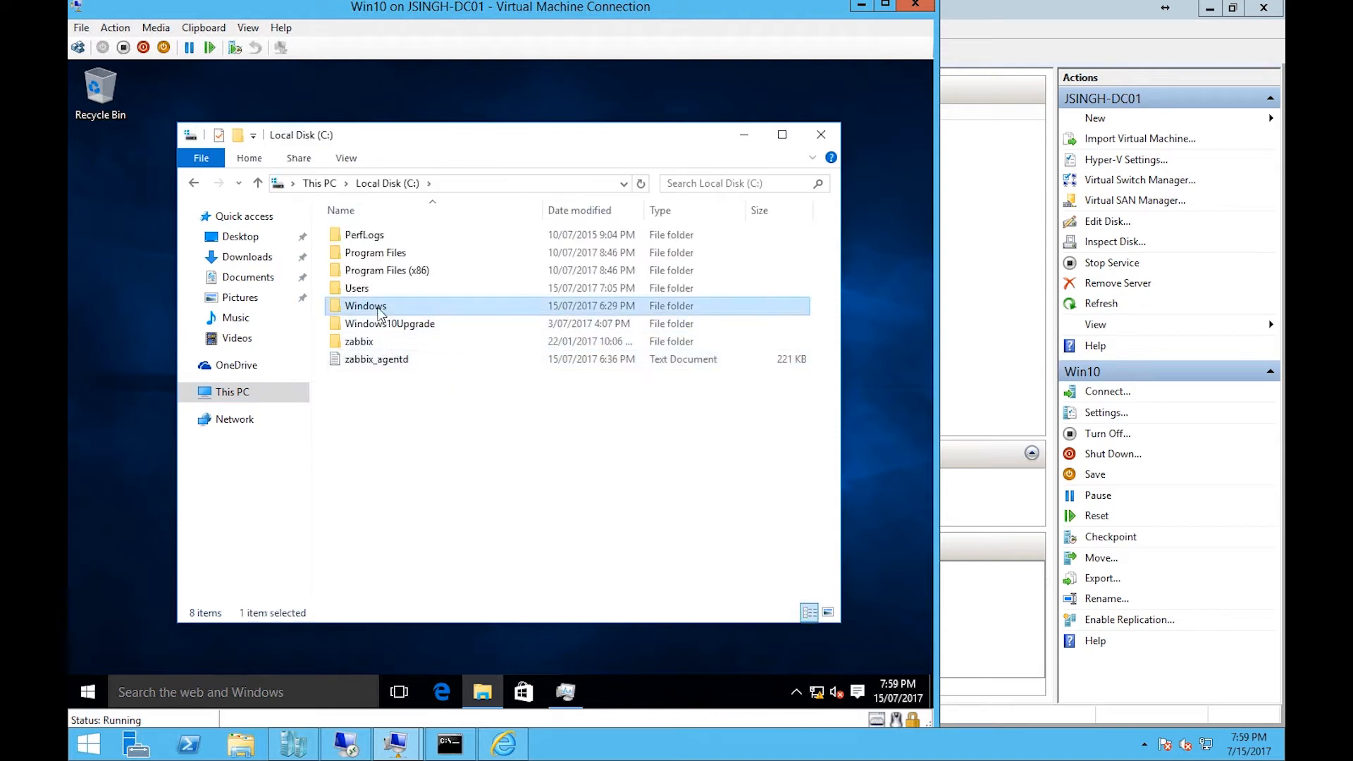
{"action": "left_click", "coordinate": [412, 363]}
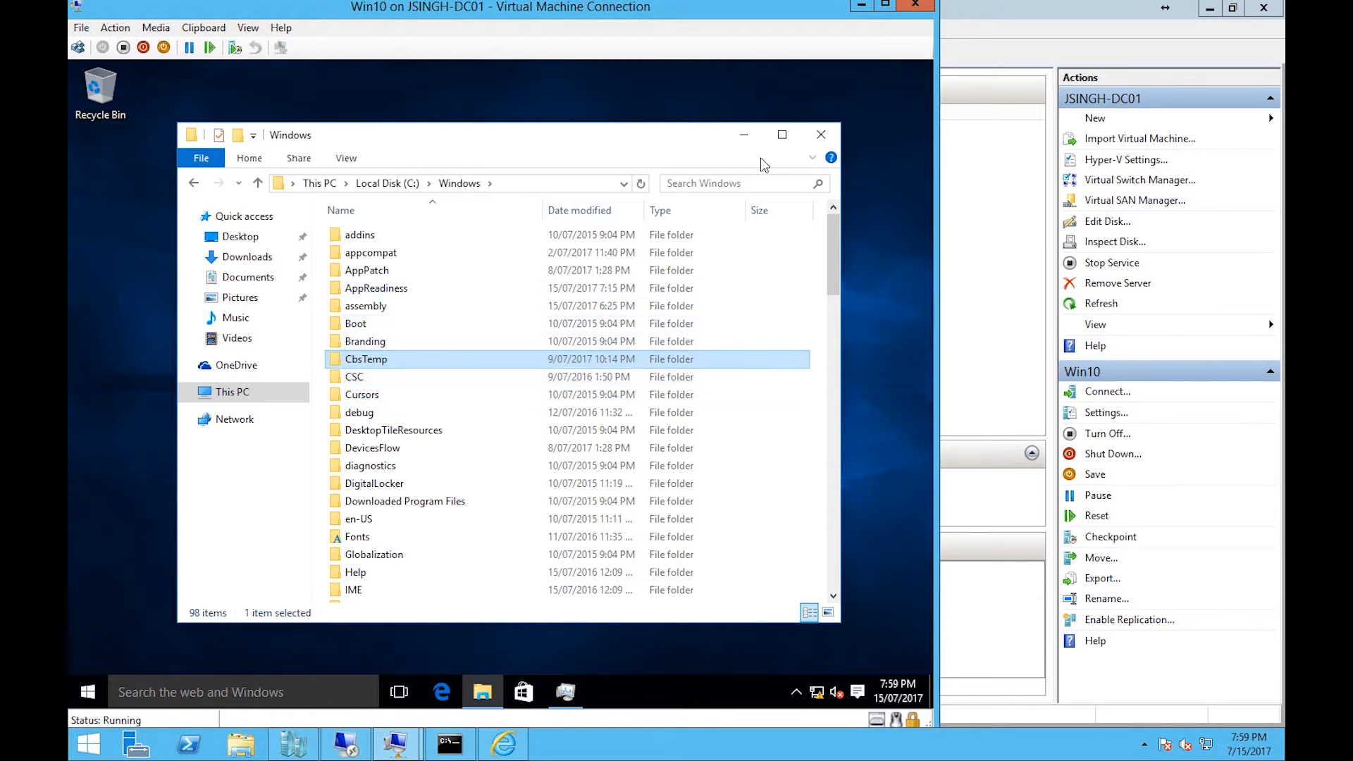
{"action": "left_click", "coordinate": [744, 135]}
- Open Task Manager on the virtual machine and examine its running processes and services
{"action": "left_click", "coordinate": [568, 693]}
{"action": "left_click", "coordinate": [568, 693]}
{"action": "left_click", "coordinate": [568, 693]}
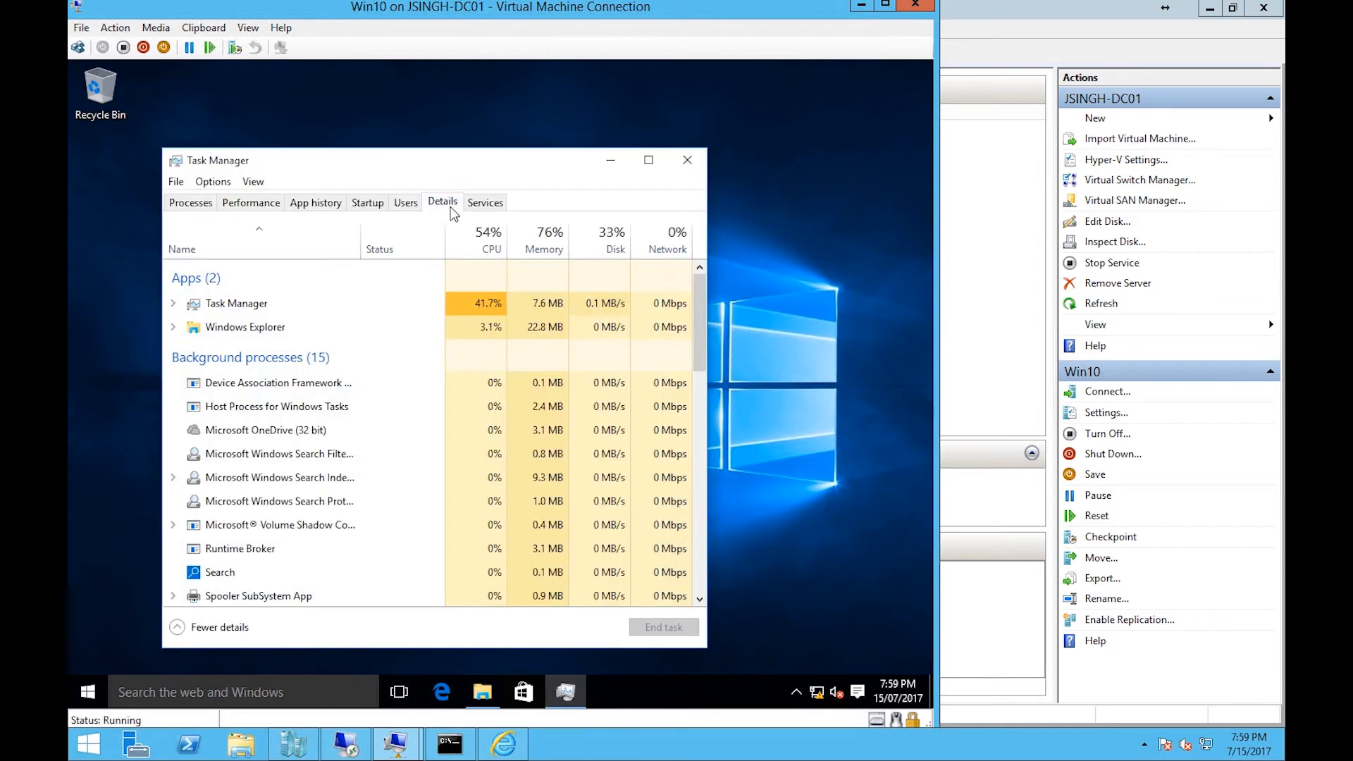
{"action": "left_click", "coordinate": [449, 203]}
{"action": "left_click", "coordinate": [278, 318]}
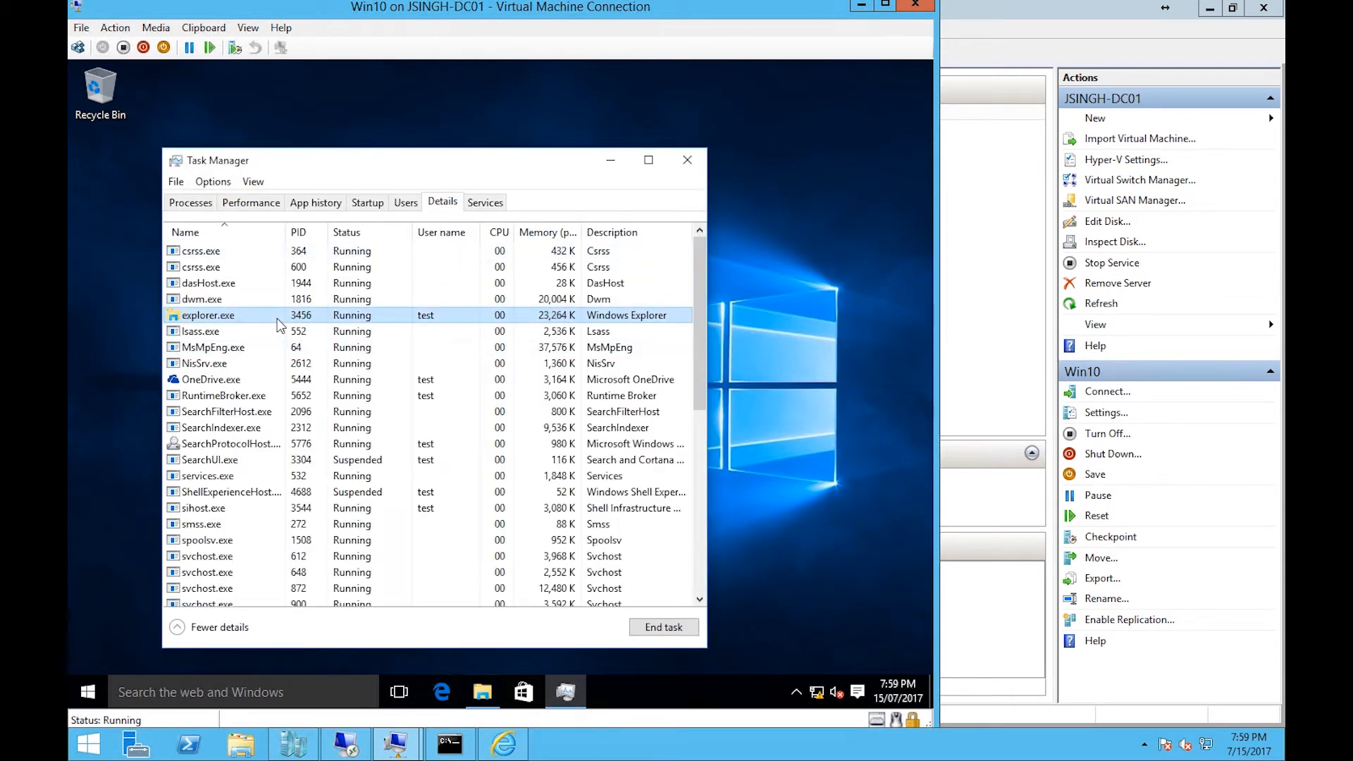
{"action": "key", "text": "c"}
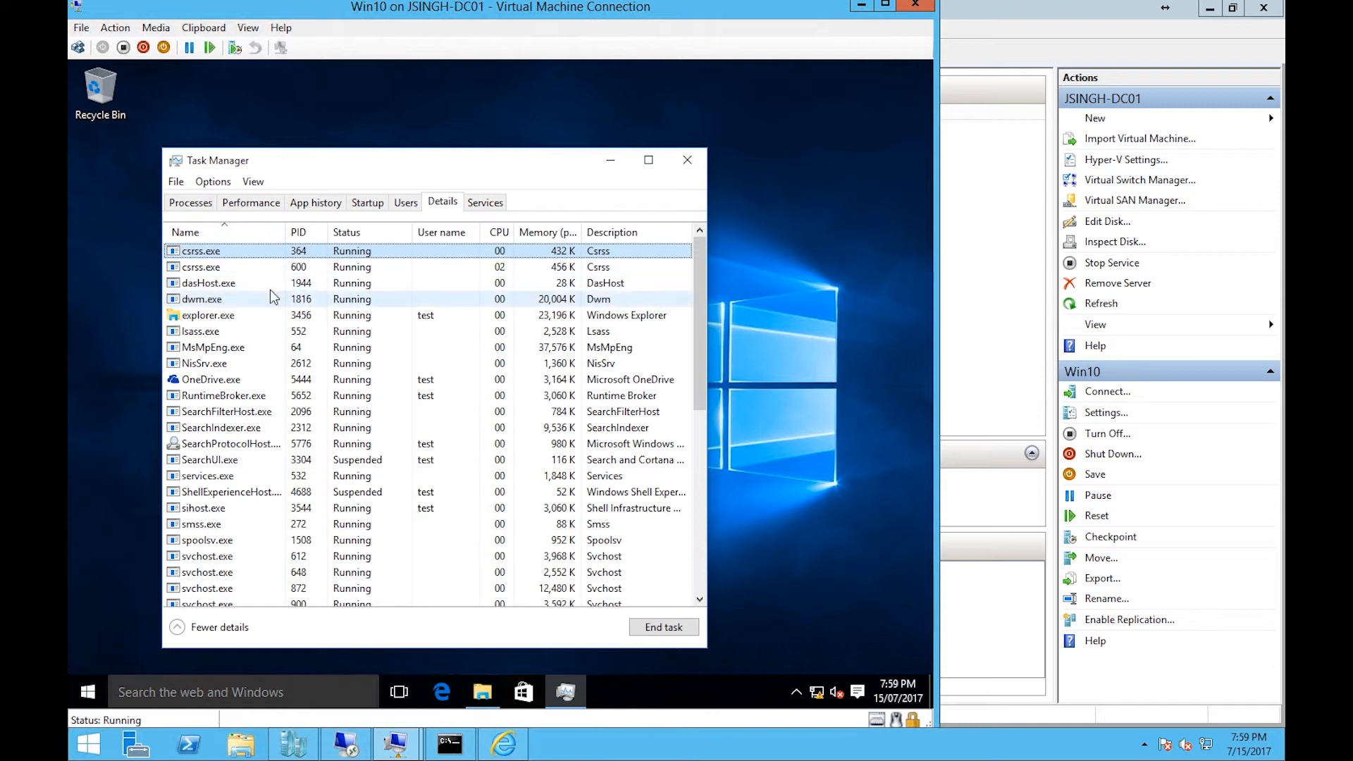
{"action": "left_click", "coordinate": [484, 202]}
{"action": "left_click", "coordinate": [264, 285]}
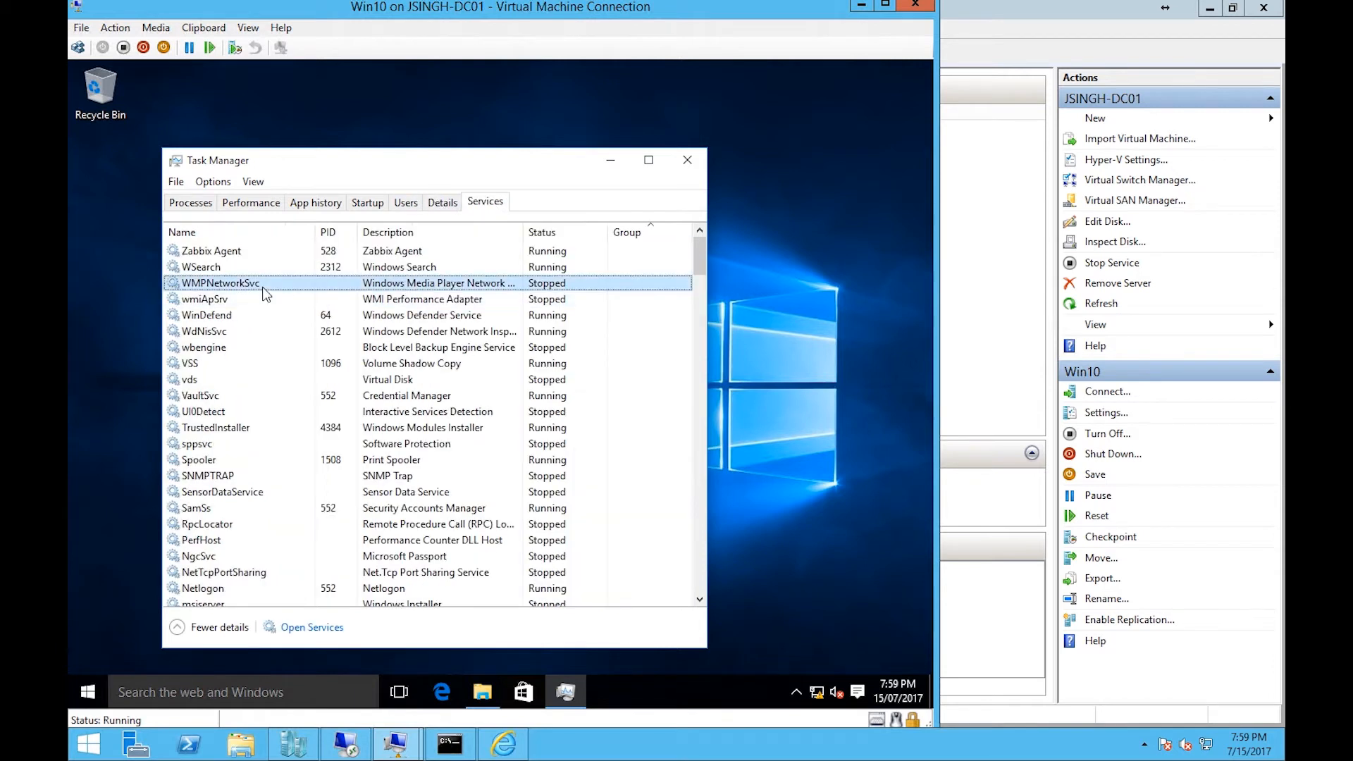
- Look over the running processes on Task Manager's Details tab and close Task Manager
{"action": "scroll", "coordinate": [264, 295], "scroll_direction": "down", "scroll_amount": 5}
{"action": "left_click", "coordinate": [450, 203]}
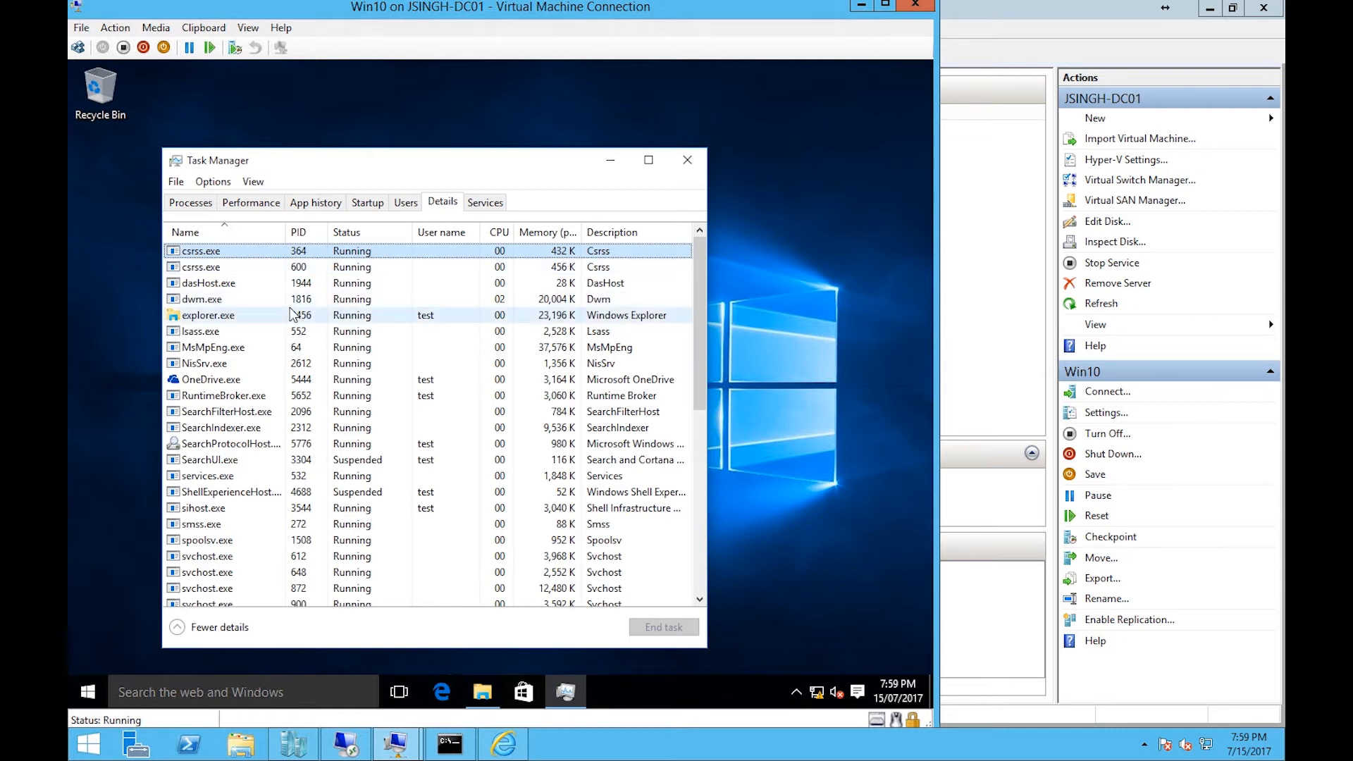
{"action": "left_click", "coordinate": [679, 89]}
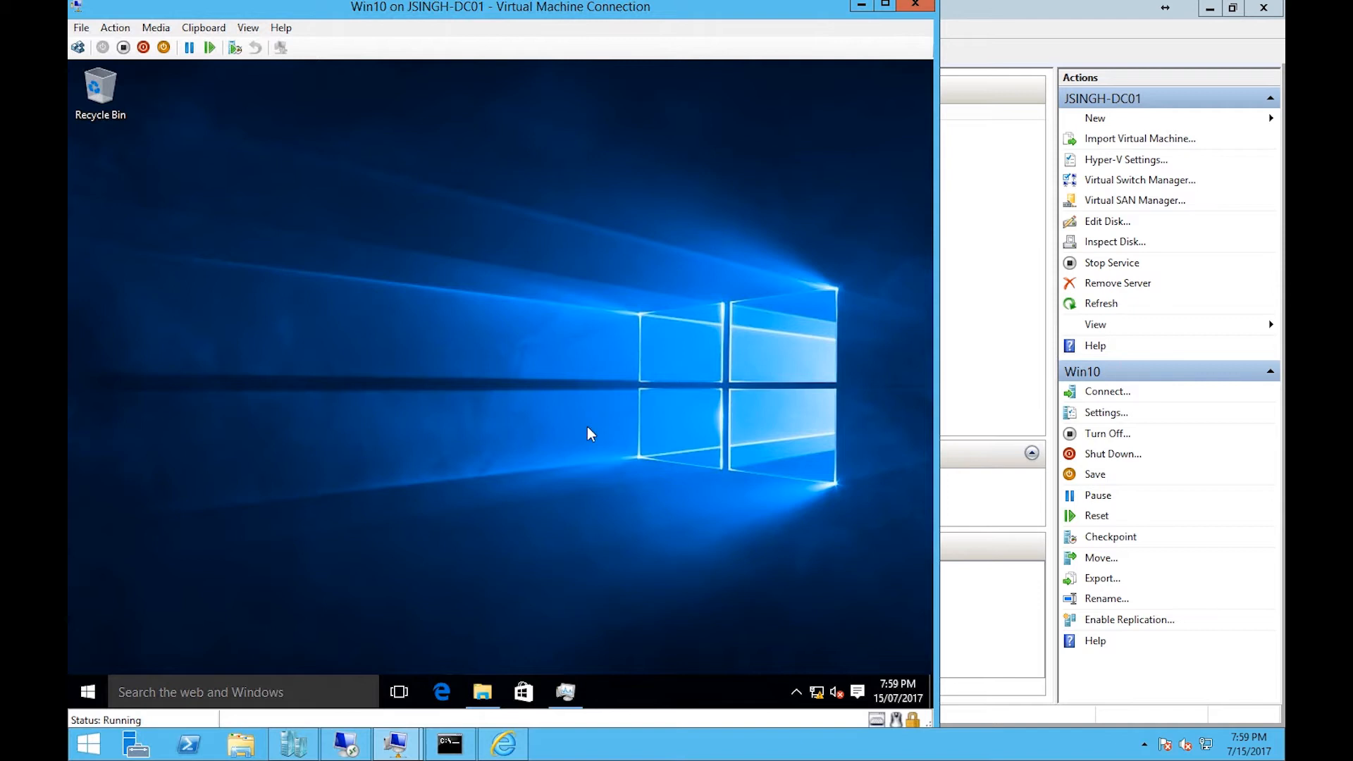
- Switch to the Configuration Manager console and select device PC-02 under Assets and Compliance Devices
{"action": "left_click", "coordinate": [862, 4]}
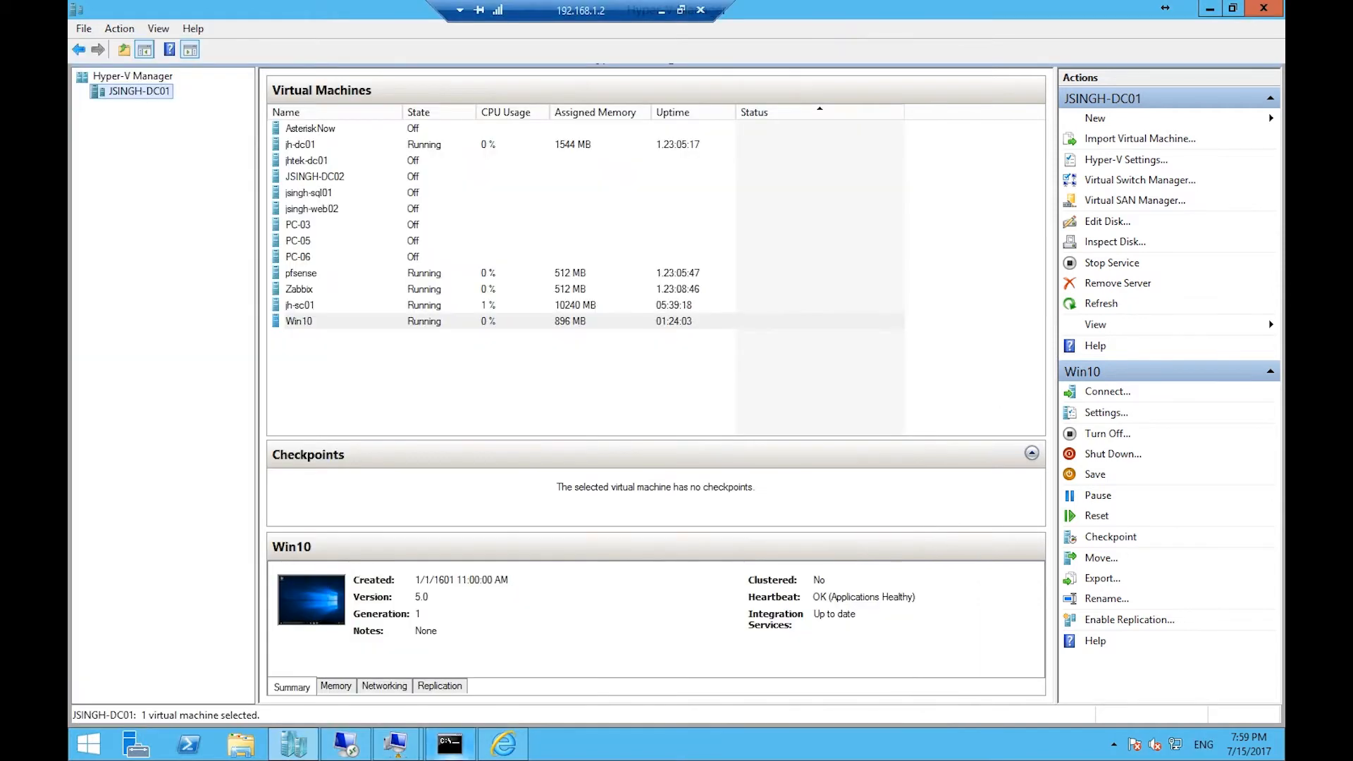
{"action": "mouse_move", "coordinate": [412, 742]}
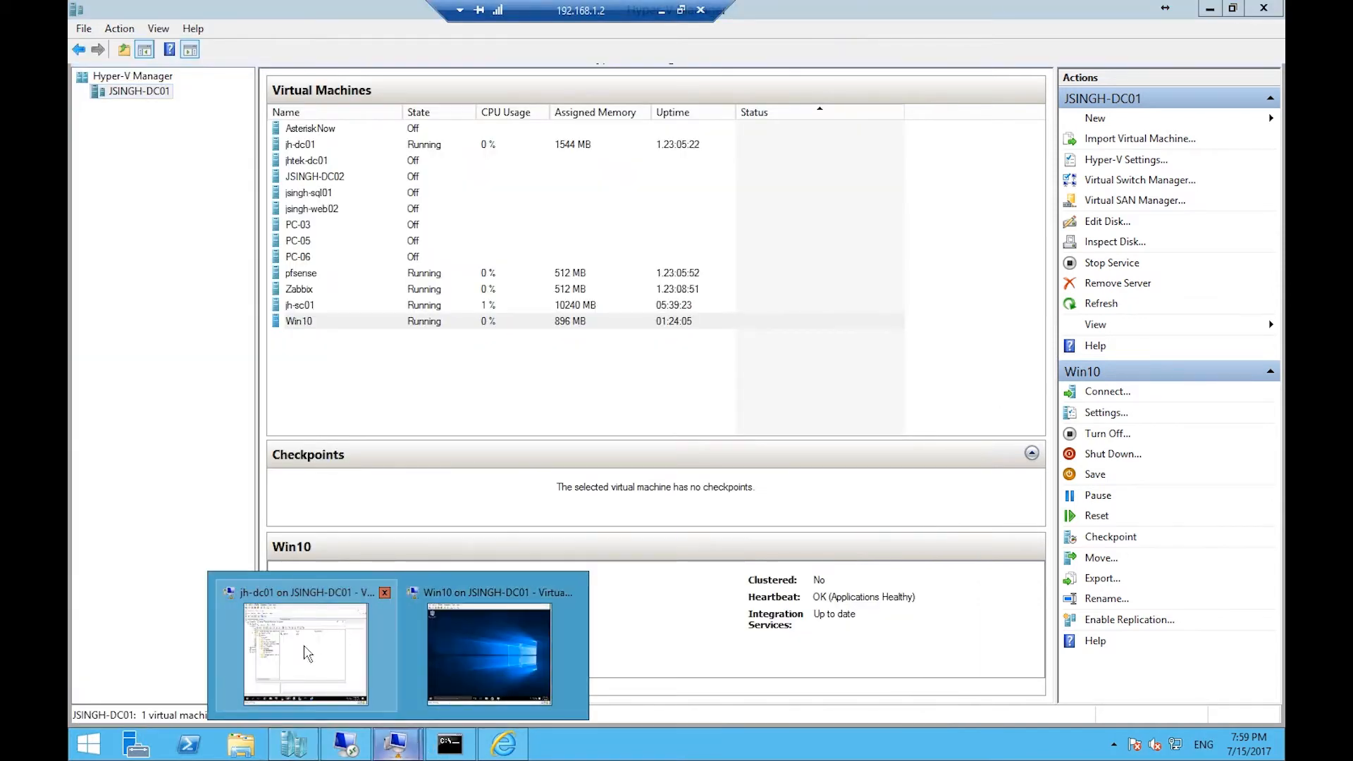
{"action": "left_click", "coordinate": [493, 630]}
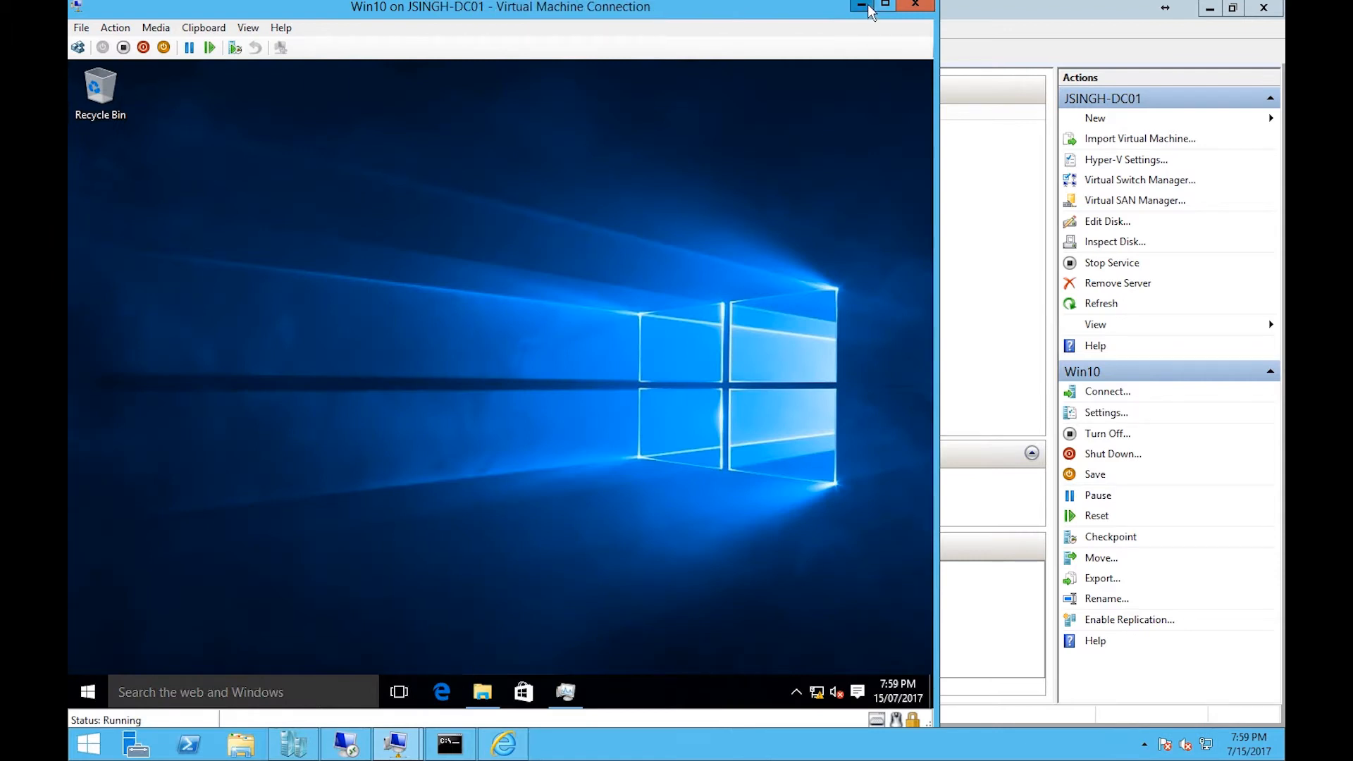
{"action": "left_click", "coordinate": [864, 5]}
{"action": "left_click", "coordinate": [395, 744]}
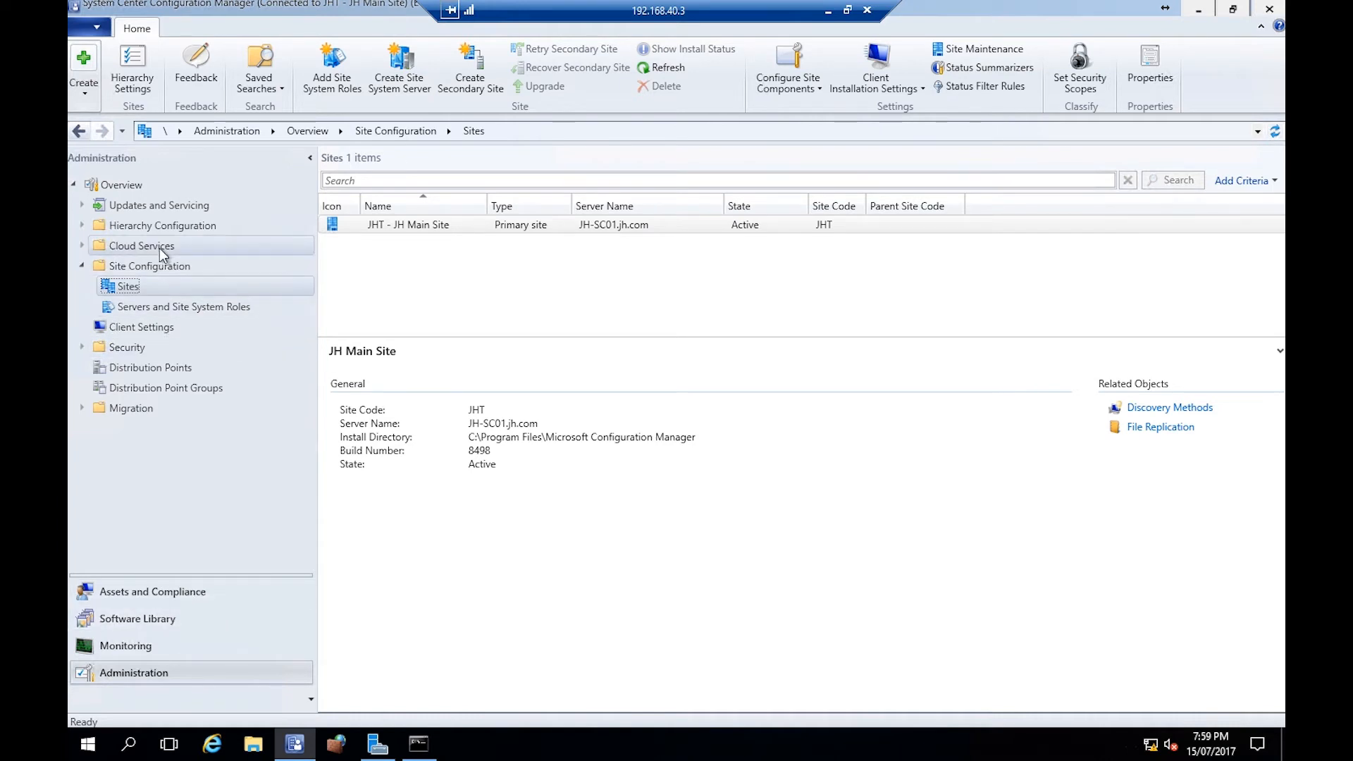
{"action": "left_click", "coordinate": [140, 592]}
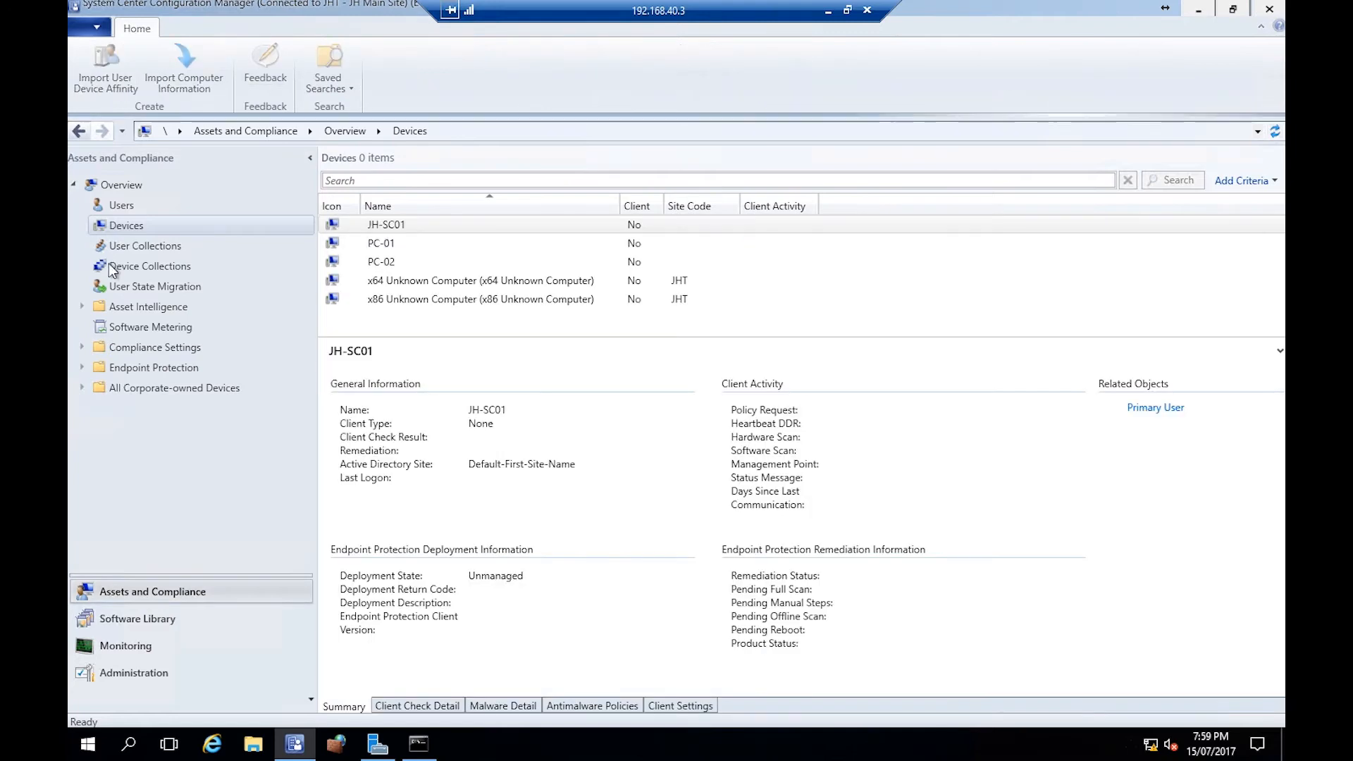
{"action": "left_click", "coordinate": [409, 262]}
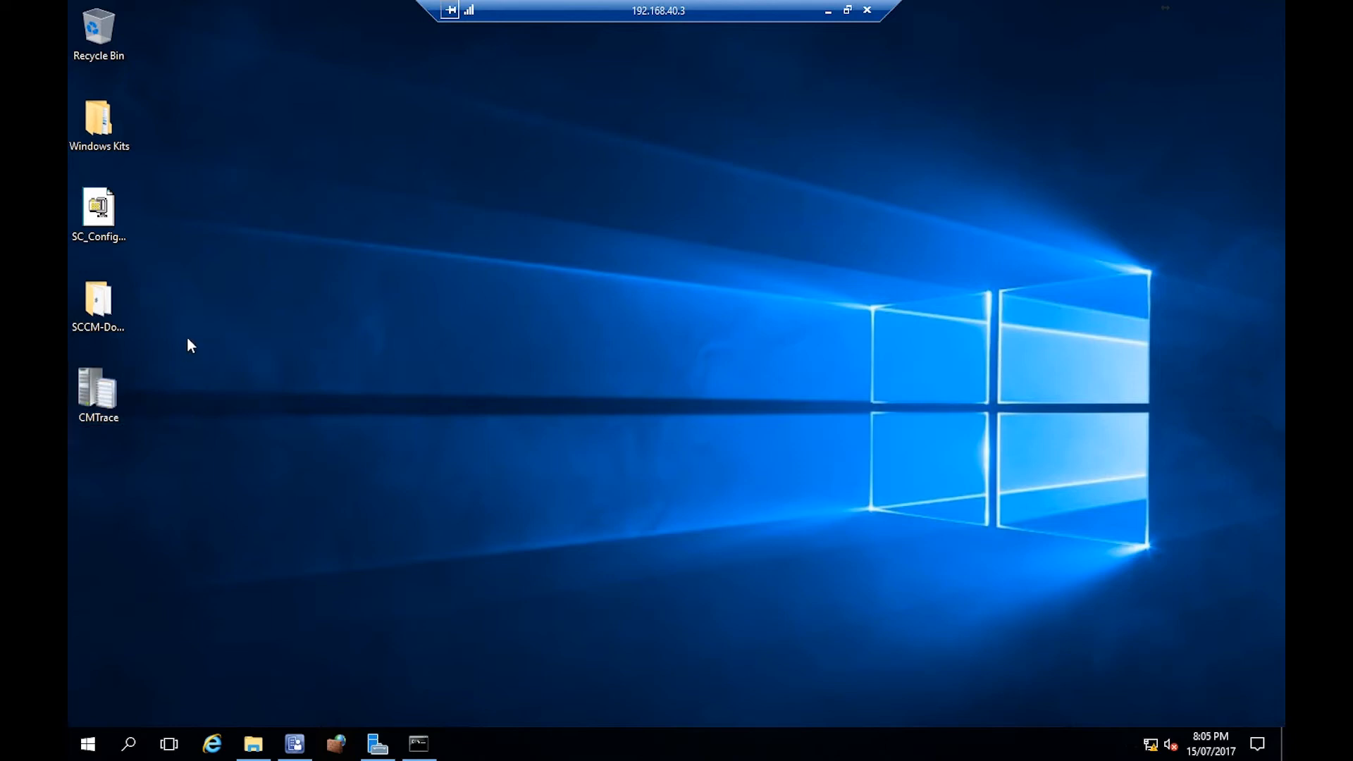
- Browse Local Disk (C:) to the SC_Configmgr_SCEP_1702\SMSSETUP\TOOLS folder and locate CMTrace, then close the folder
{"action": "left_click", "coordinate": [253, 743]}
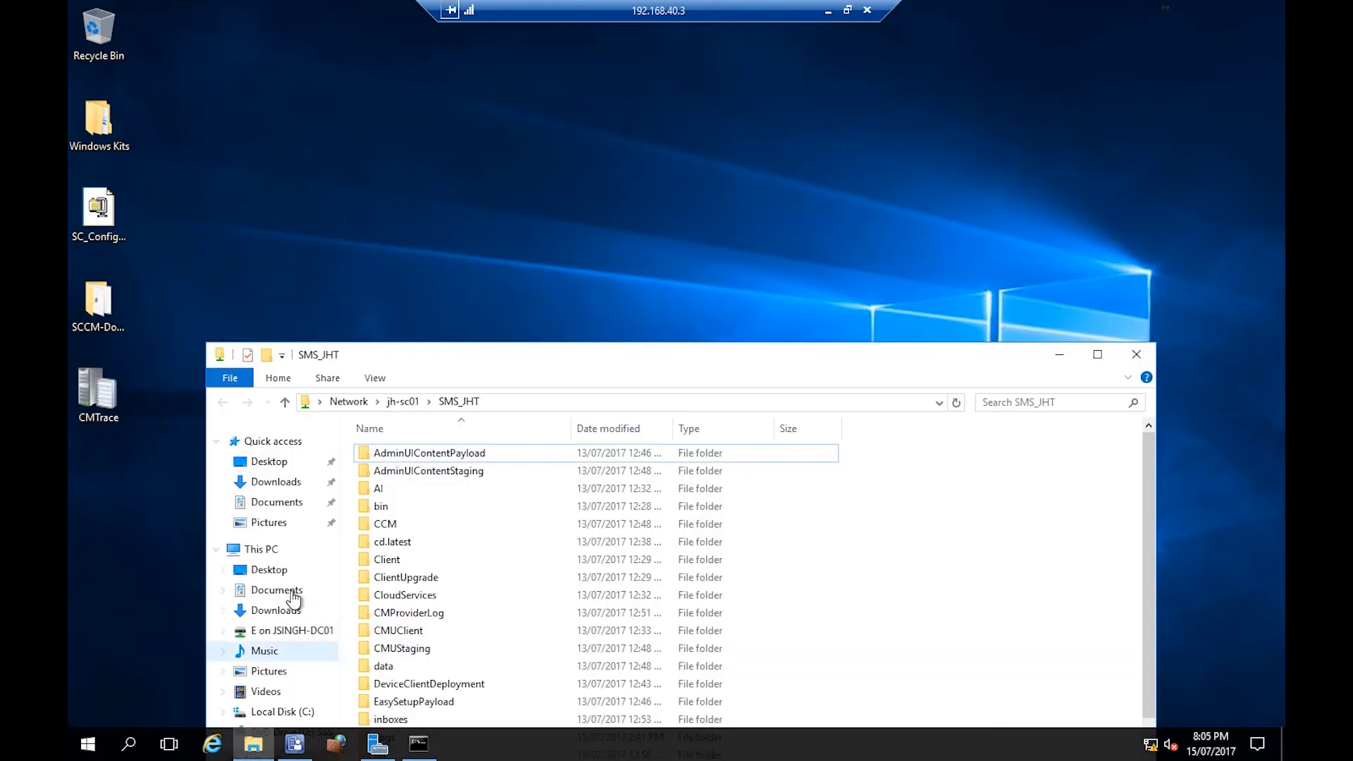
{"action": "left_click_drag", "start_coordinate": [533, 353], "coordinate": [518, 215]}
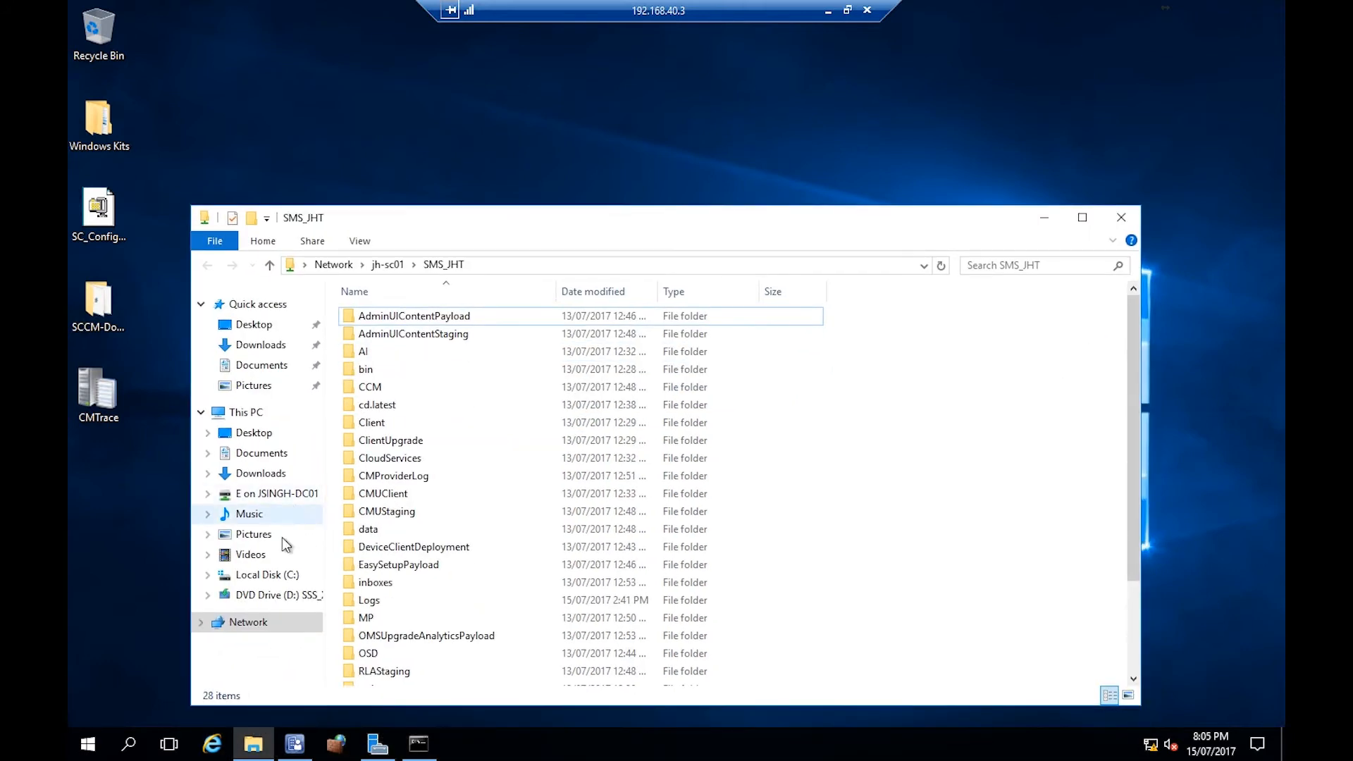
{"action": "left_click", "coordinate": [266, 575]}
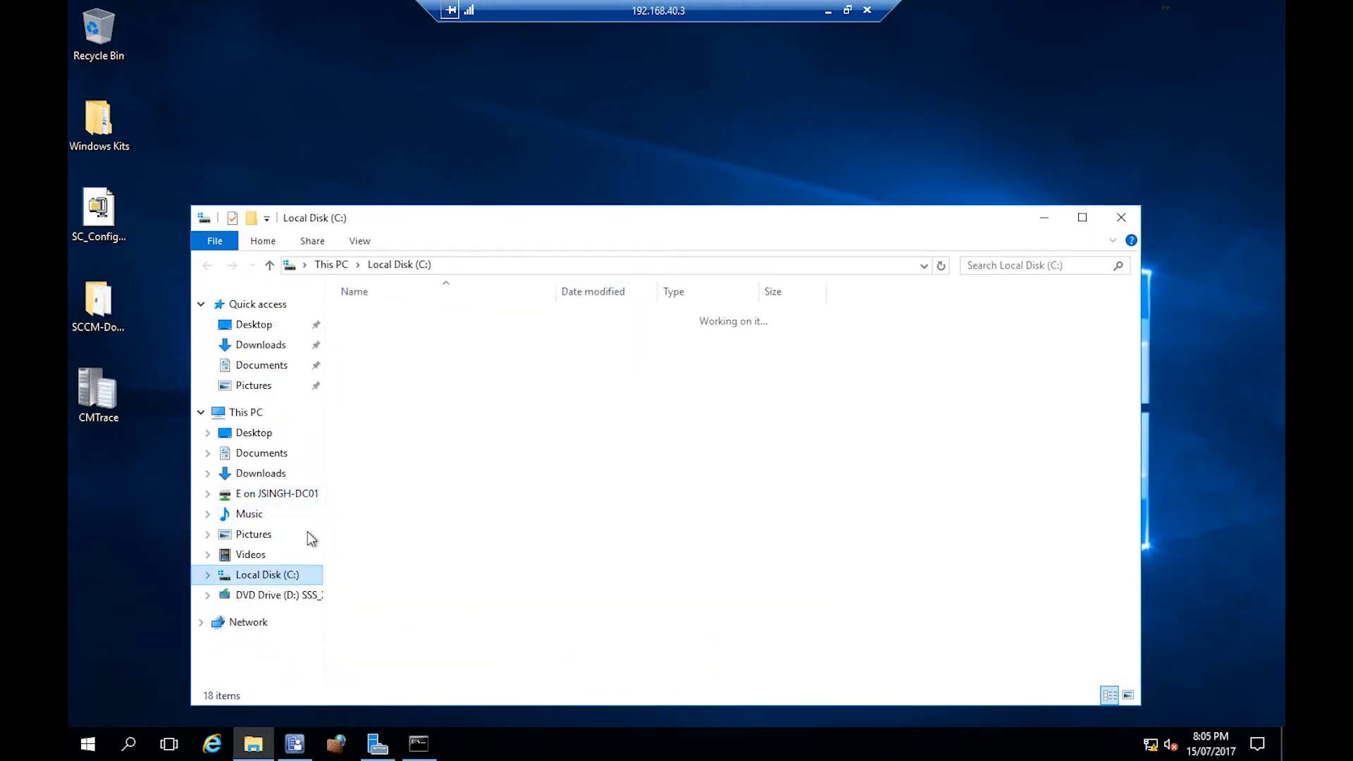
{"action": "left_click", "coordinate": [415, 389]}
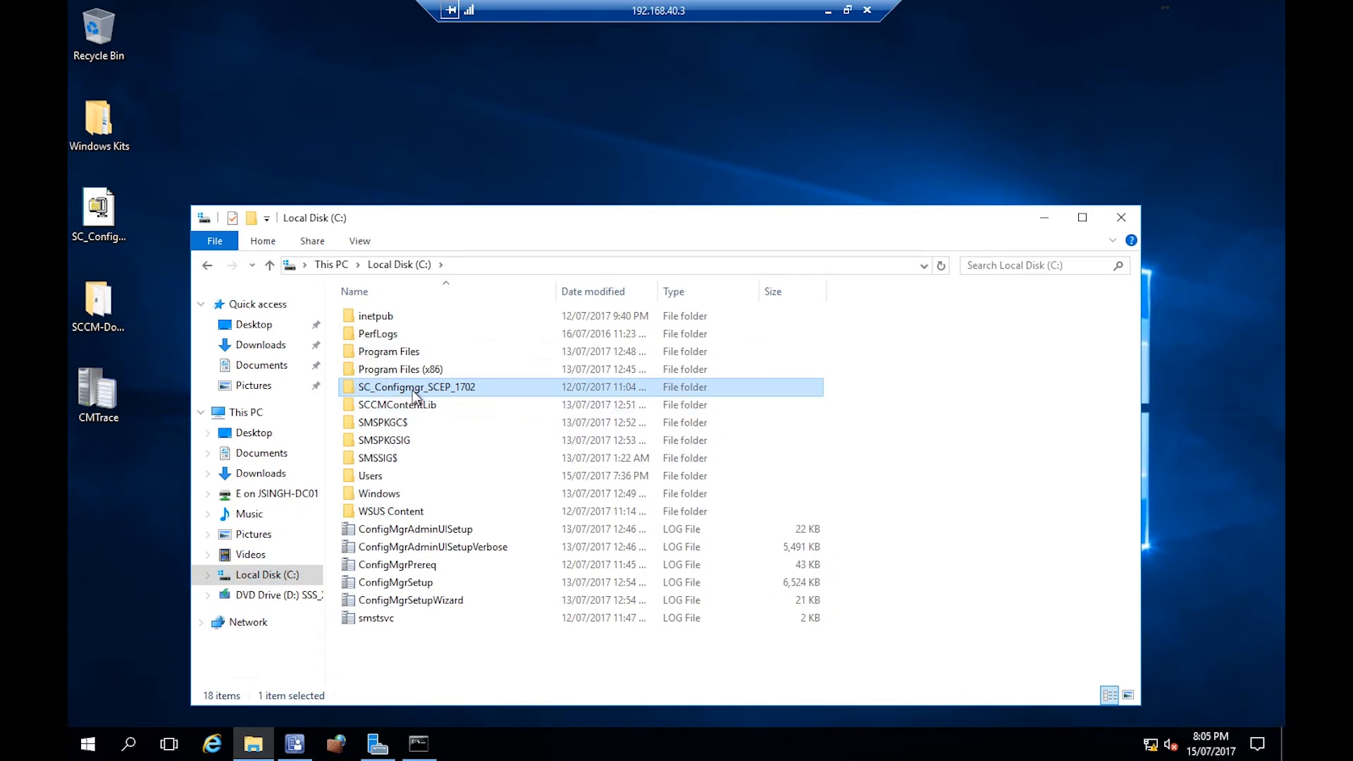
{"action": "double_click", "coordinate": [485, 397]}
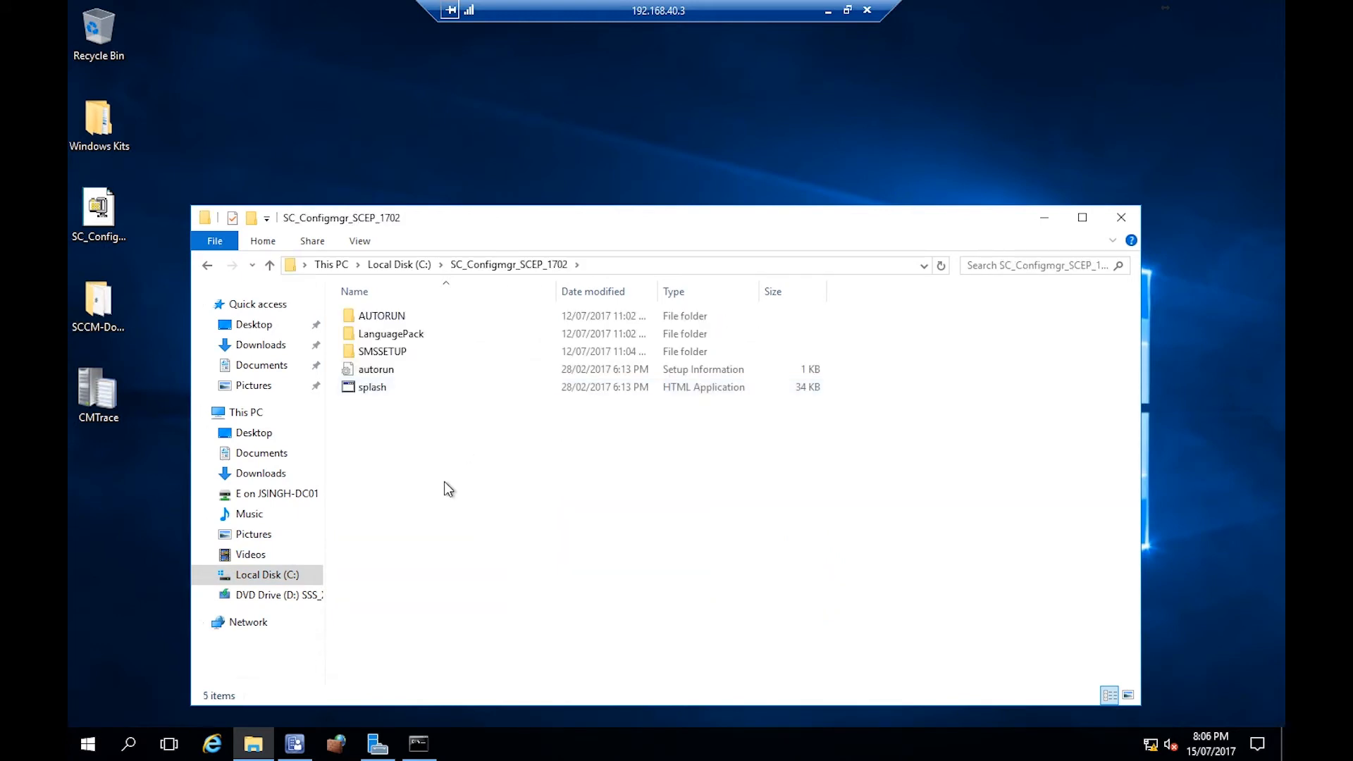
{"action": "double_click", "coordinate": [400, 351]}
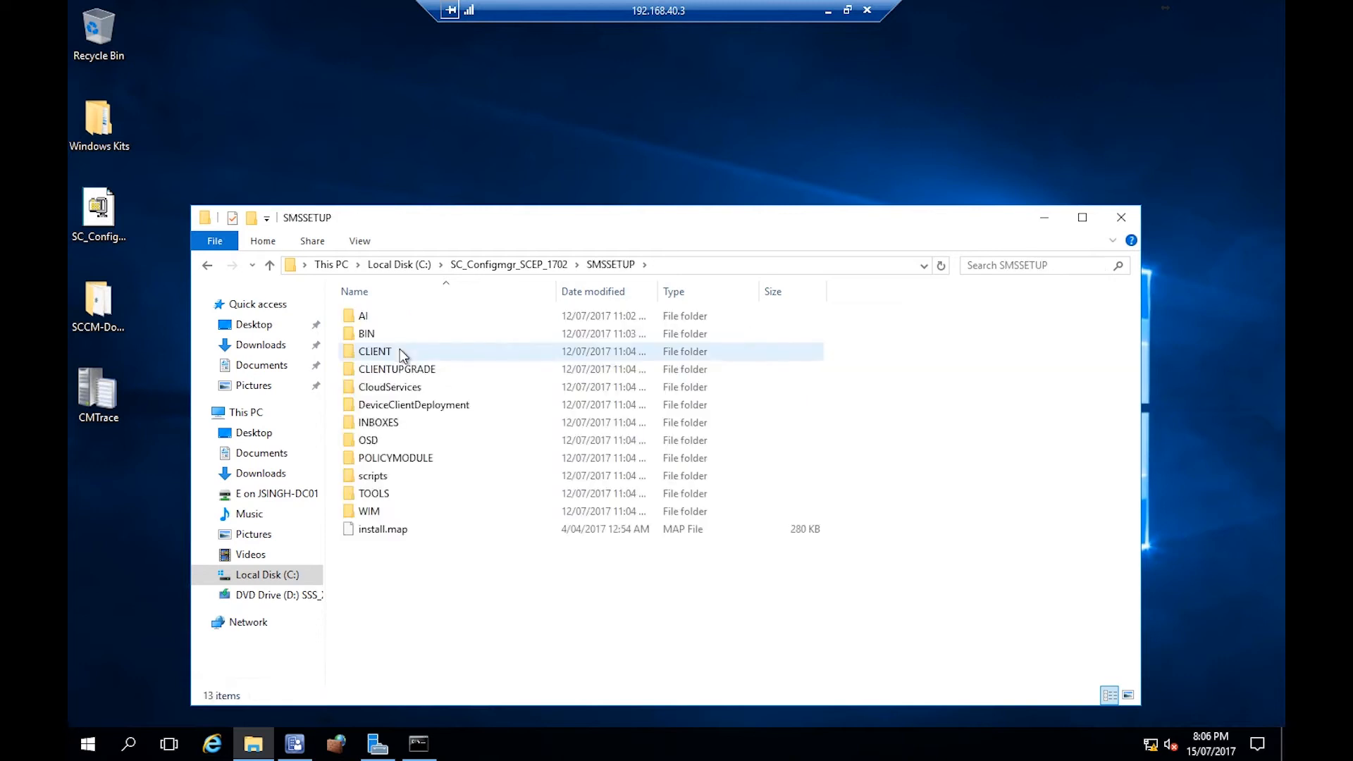
{"action": "double_click", "coordinate": [395, 491]}
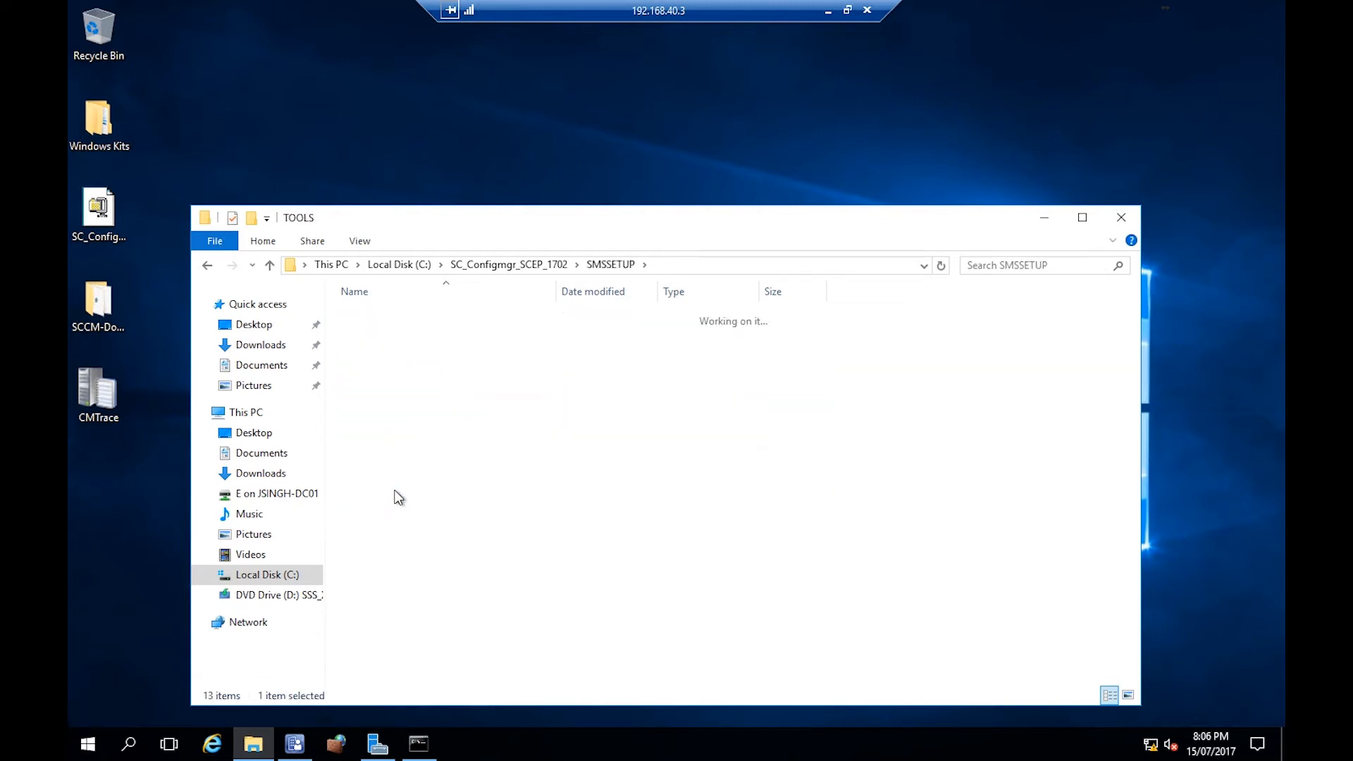
{"action": "left_click", "coordinate": [381, 416]}
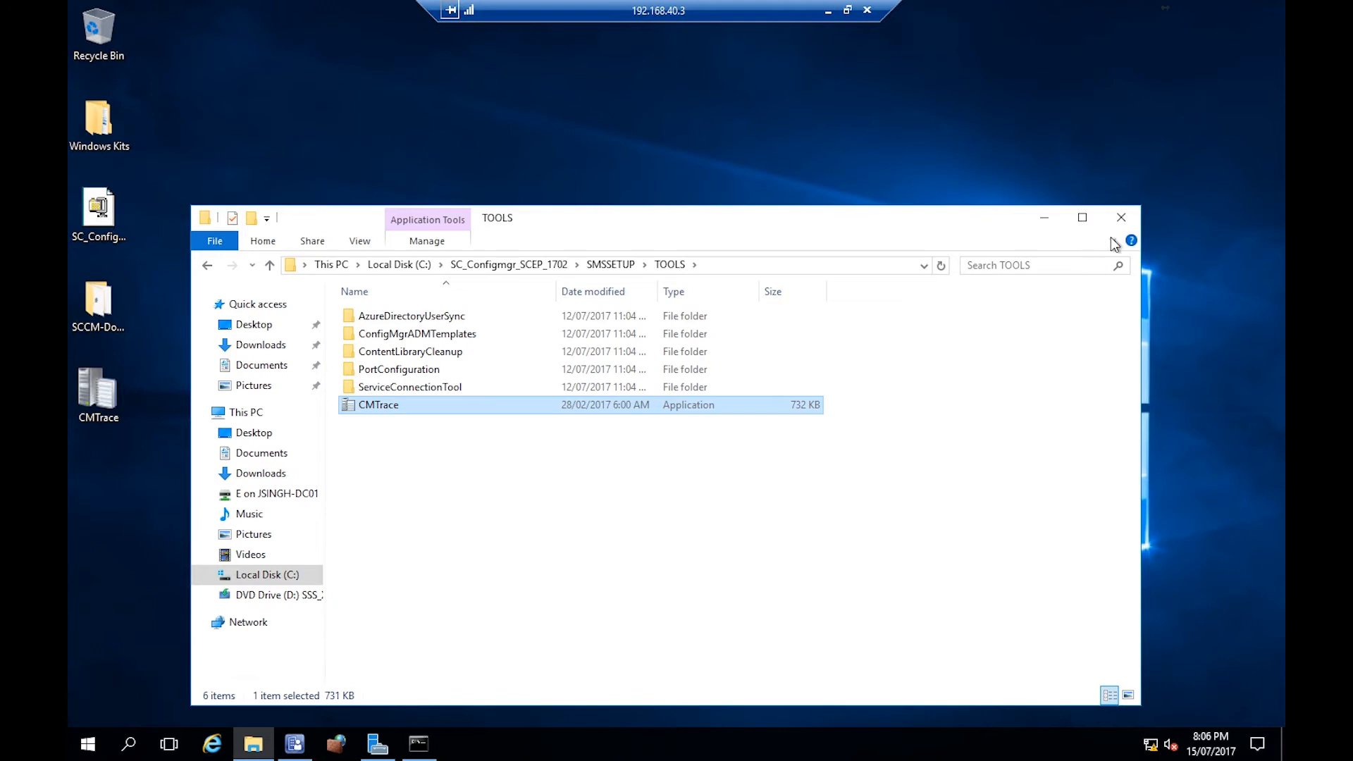
{"action": "left_click", "coordinate": [1120, 218]}
- On the jh-dc01 machine, open the \\jh-sc01 network share with the Run command
{"action": "left_click", "coordinate": [829, 12]}
{"action": "mouse_move", "coordinate": [462, 542]}
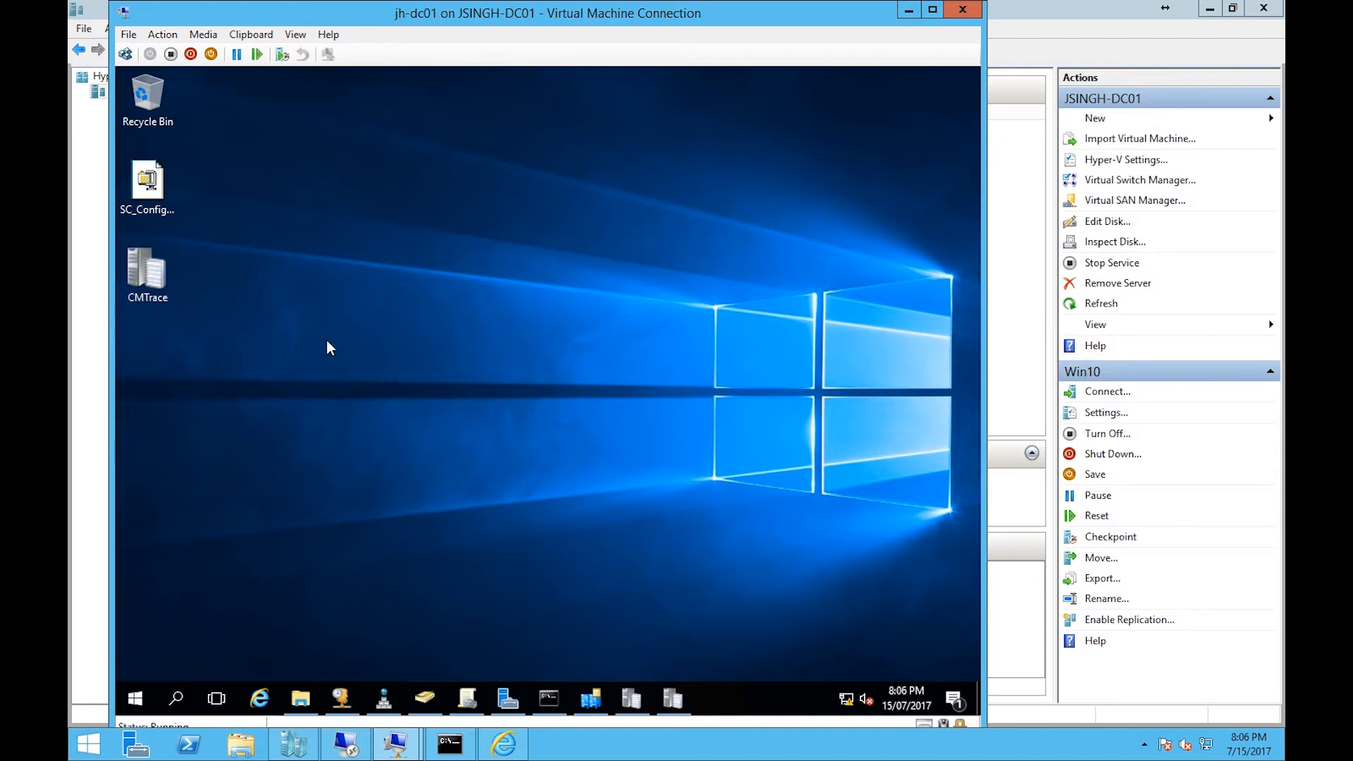
{"action": "key", "text": "super+r"}
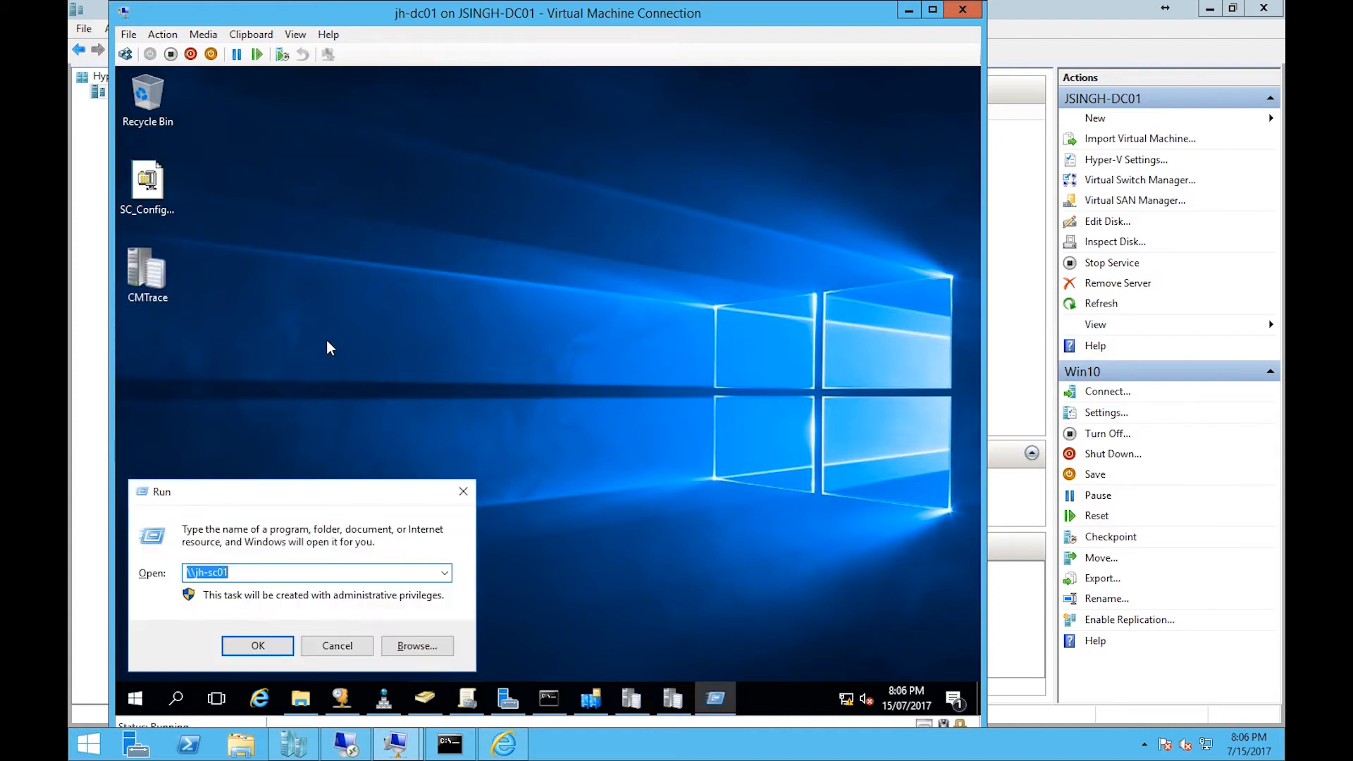
{"action": "type", "text": "\\\\jh"}
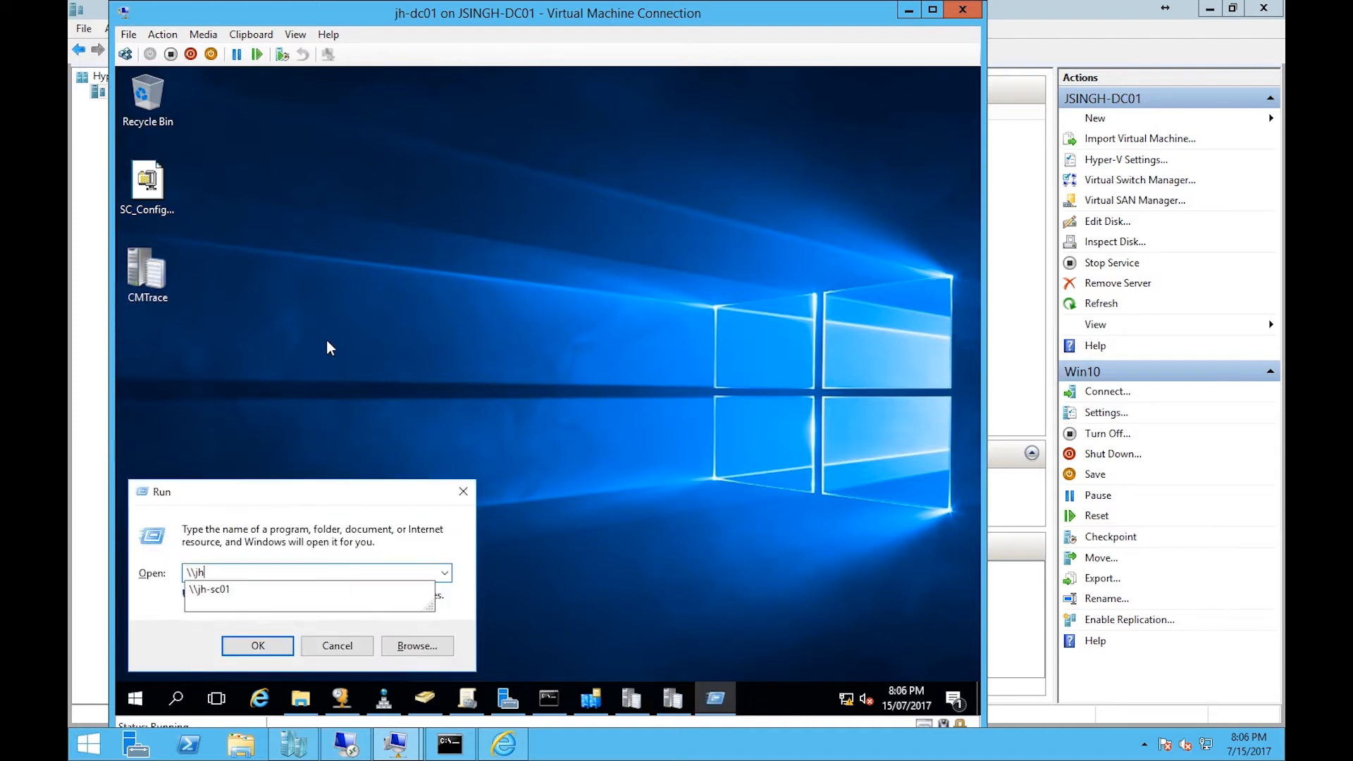
{"action": "type", "text": "-sc01"}
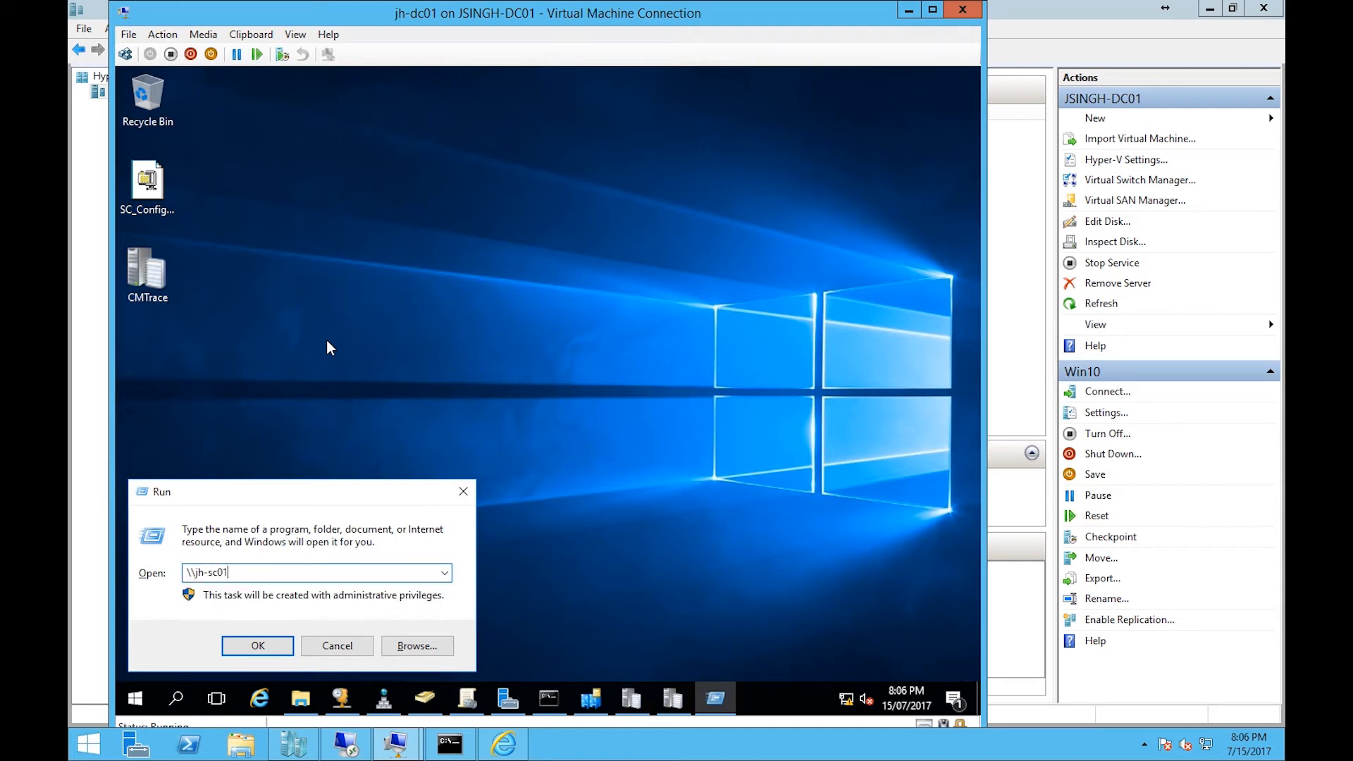
{"action": "key", "text": "Return"}
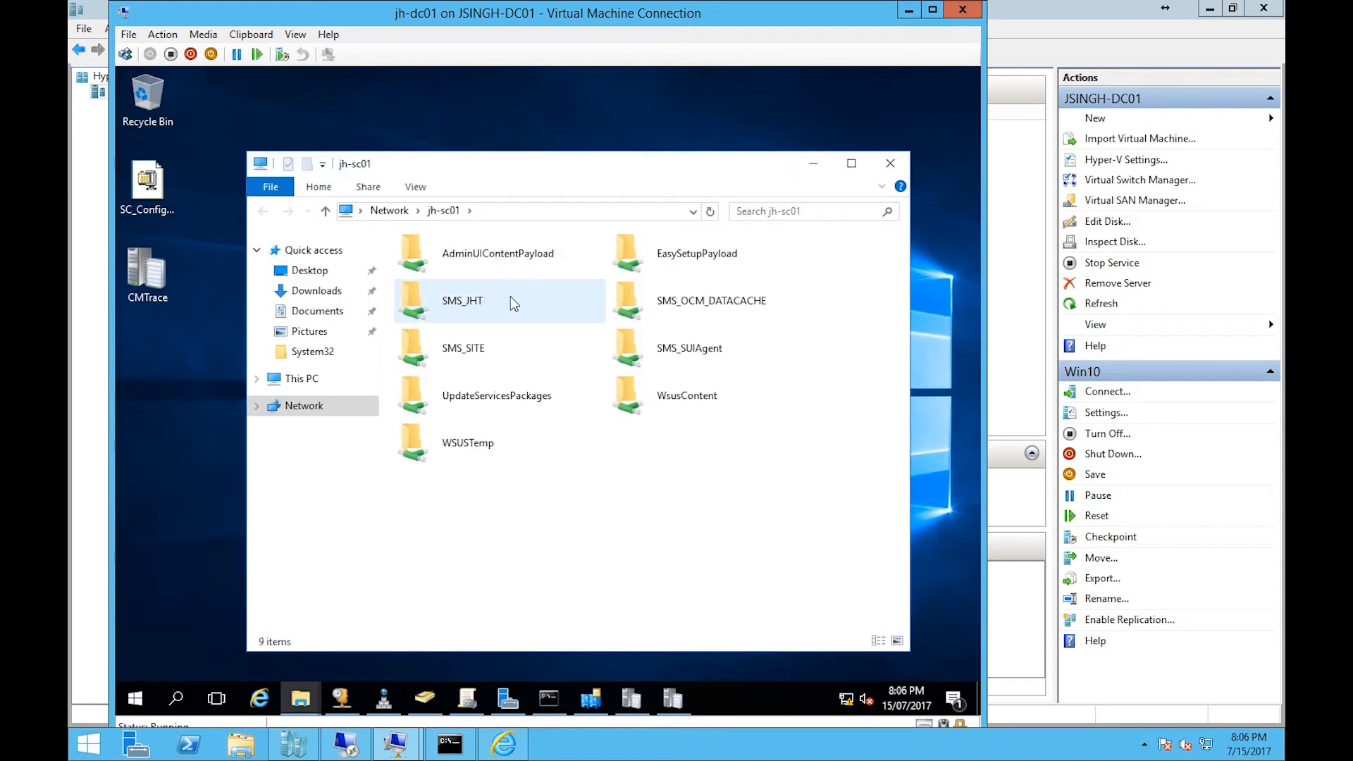
- Open ccm.log from the SMS_JHT\Logs share in Configuration Manager Trace Log Tool
{"action": "double_click", "coordinate": [513, 303]}
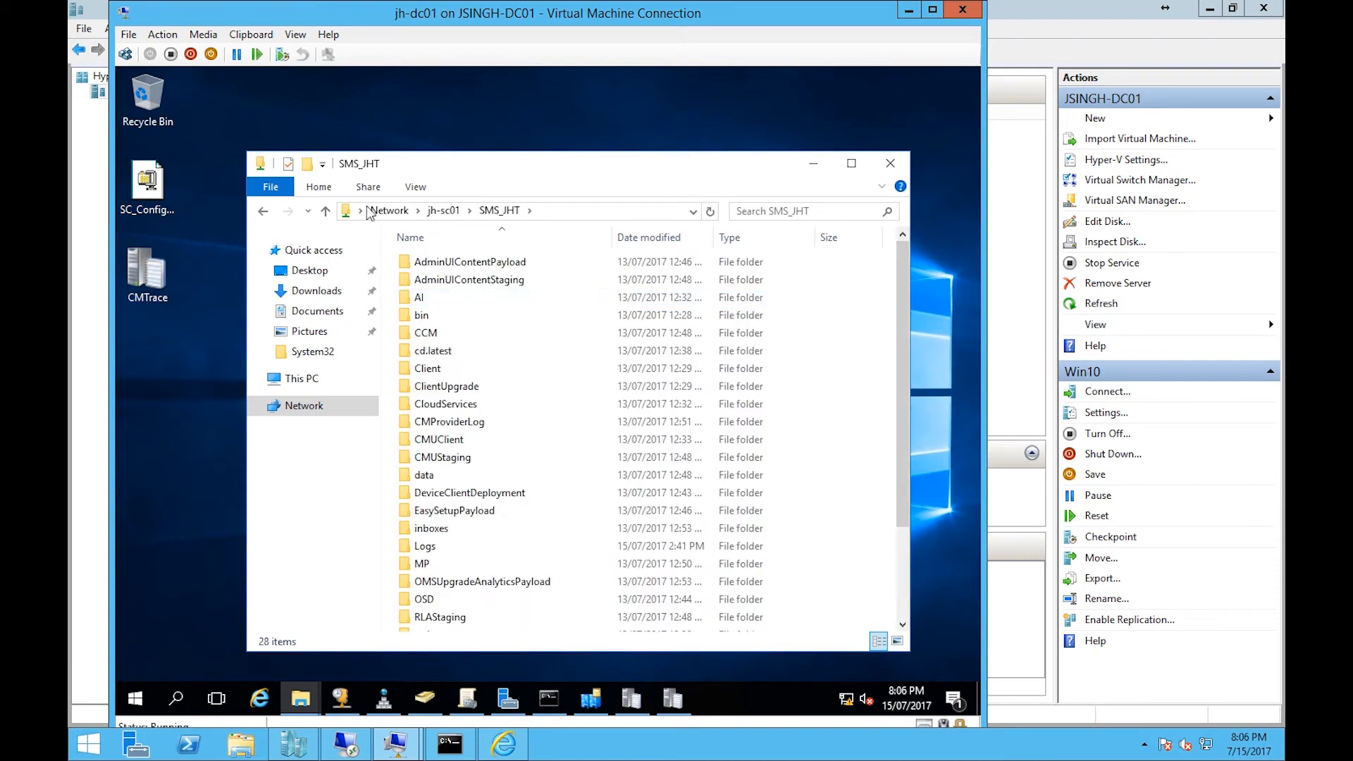
{"action": "left_click", "coordinate": [263, 215]}
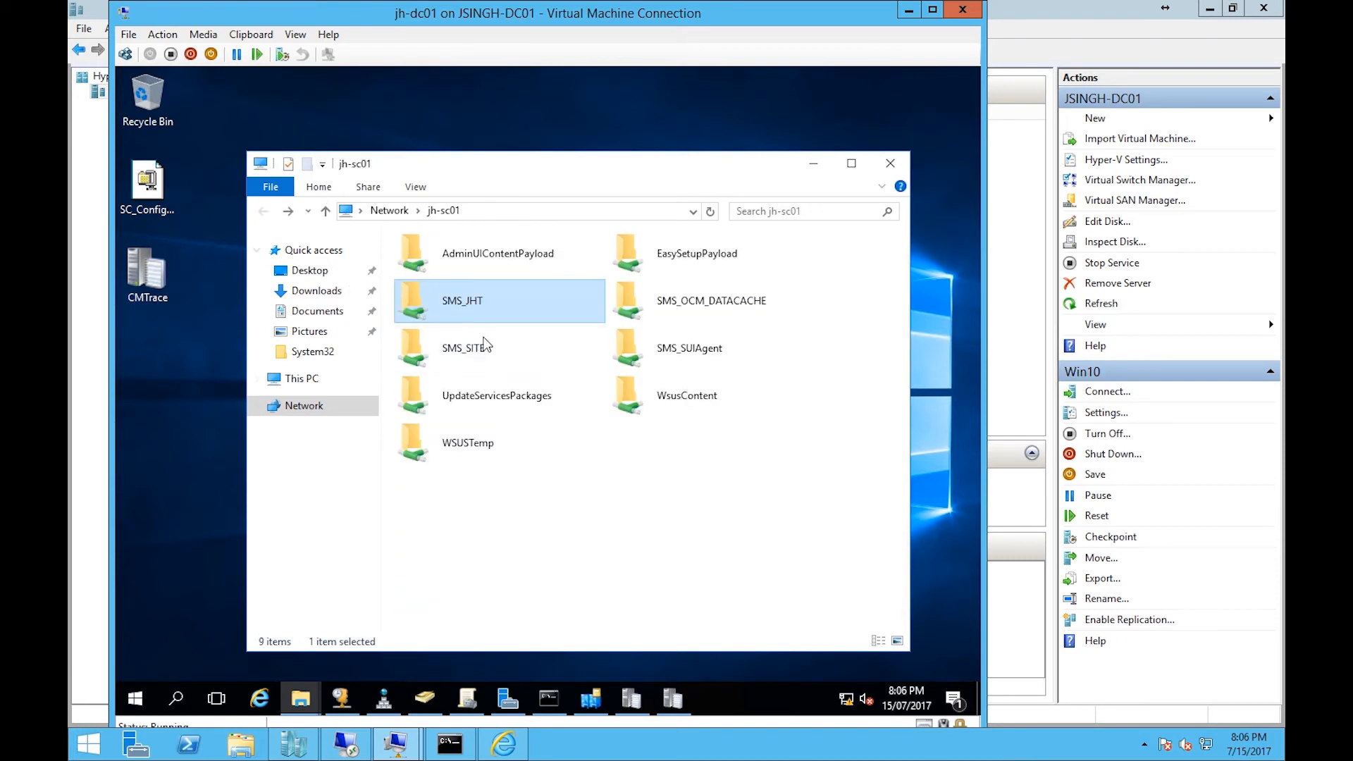
{"action": "double_click", "coordinate": [502, 303]}
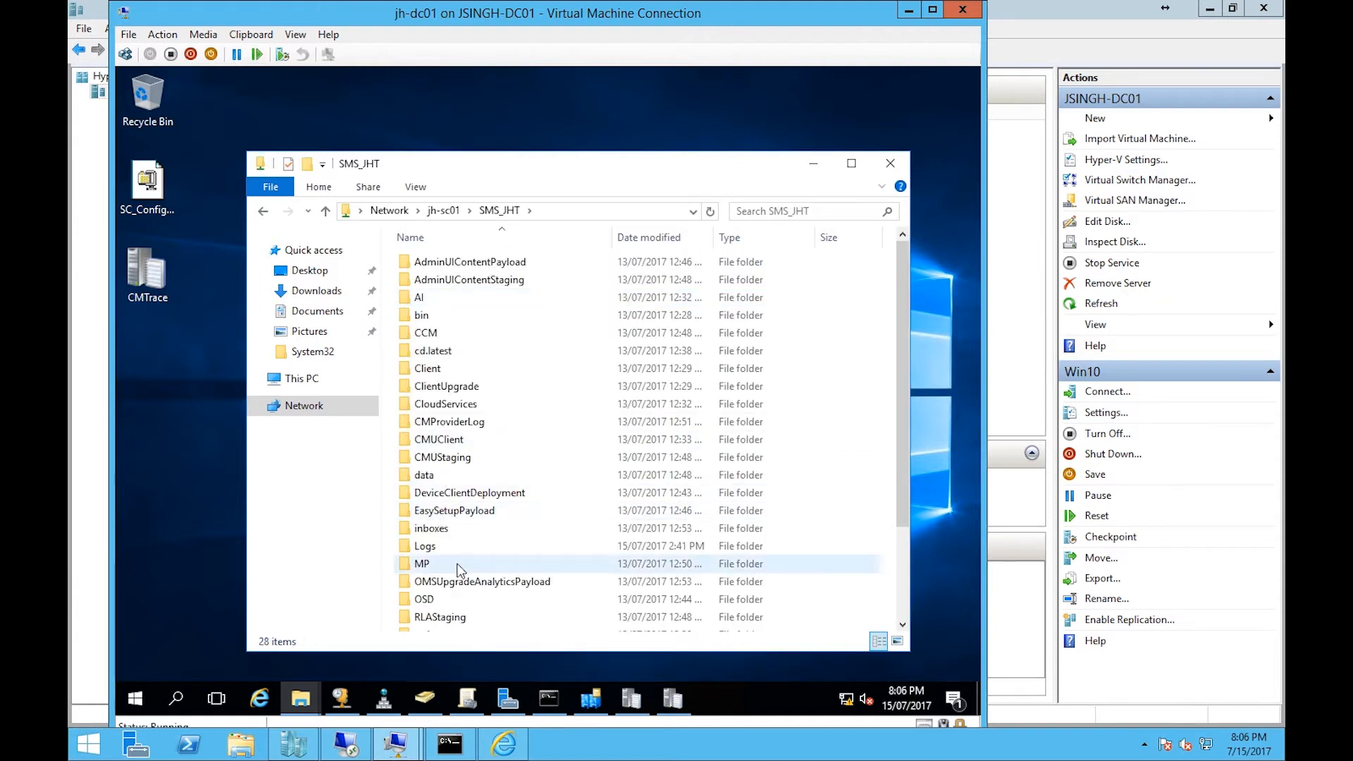
{"action": "double_click", "coordinate": [444, 547]}
{"action": "scroll", "coordinate": [506, 333], "scroll_direction": "down", "scroll_amount": 2}
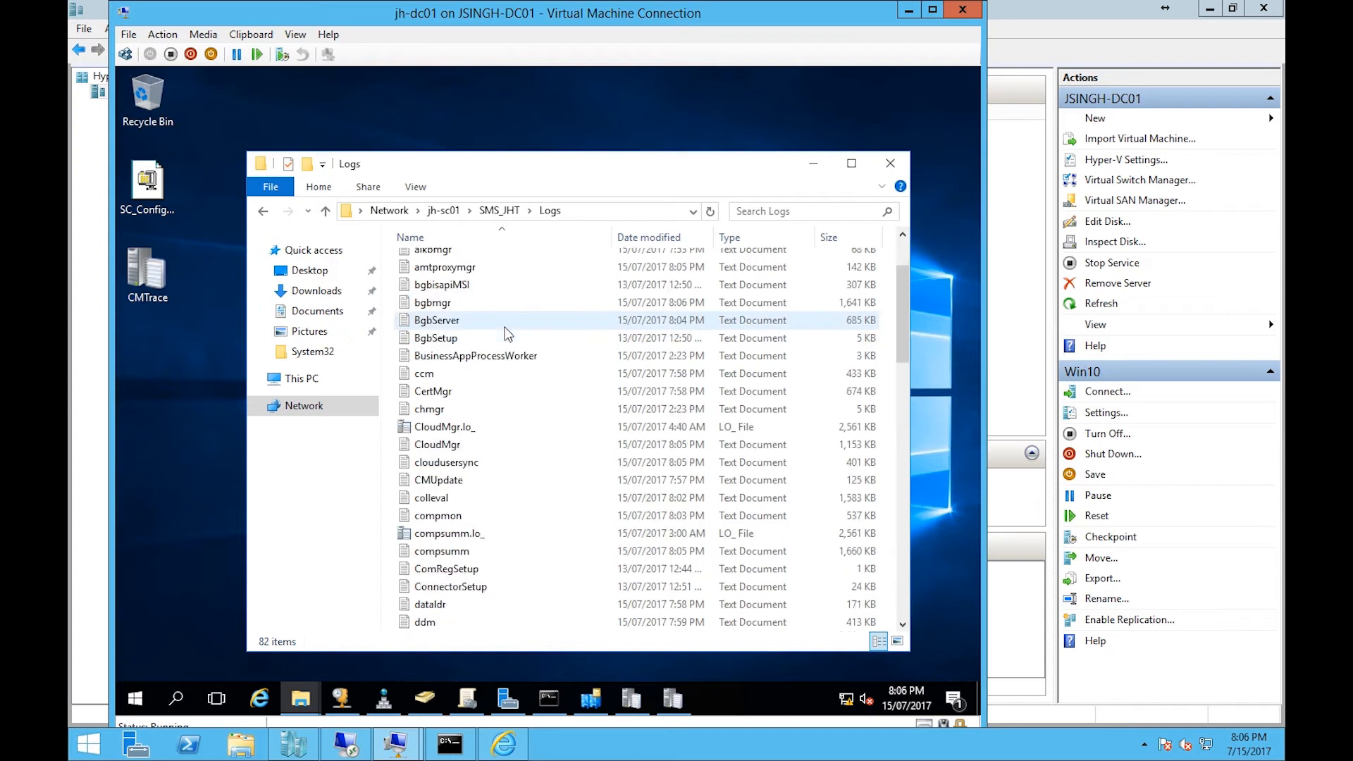
{"action": "left_click", "coordinate": [632, 374]}
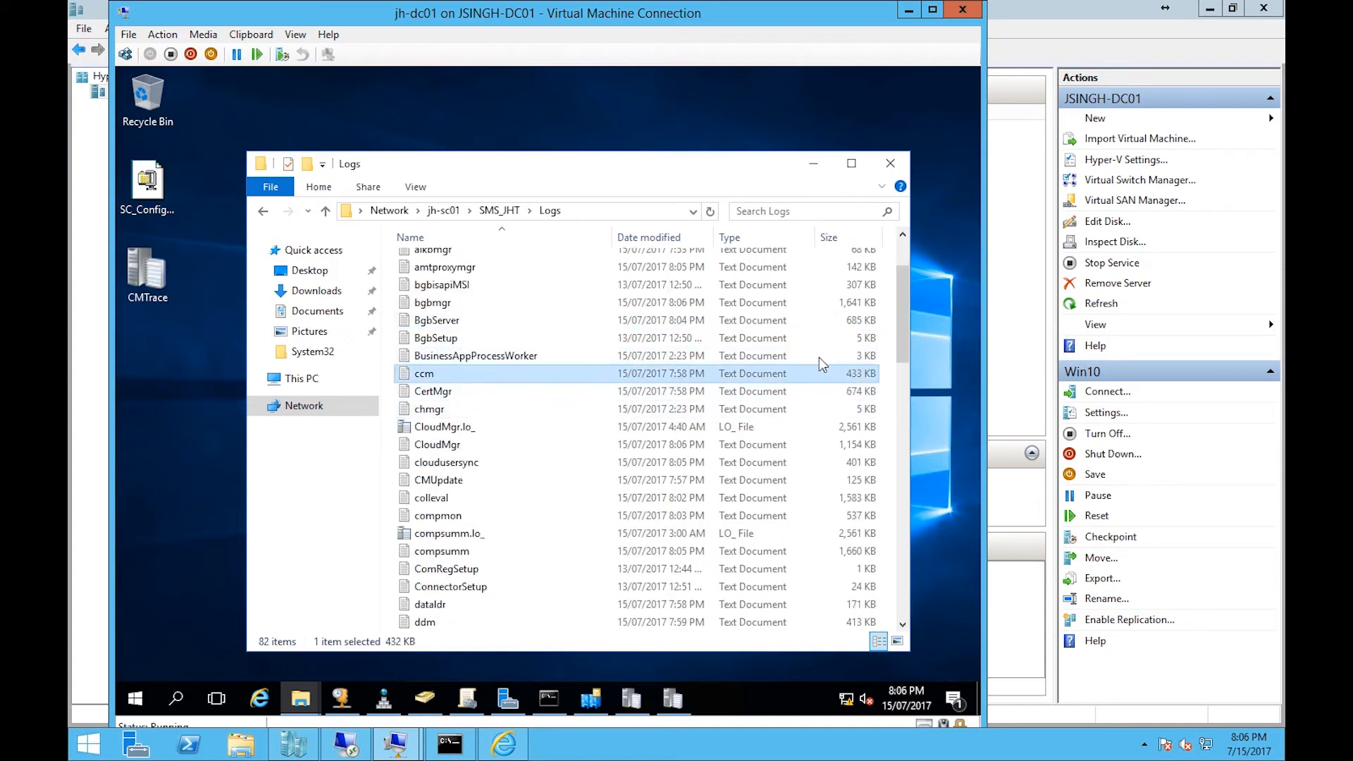
{"action": "right_click", "coordinate": [532, 374]}
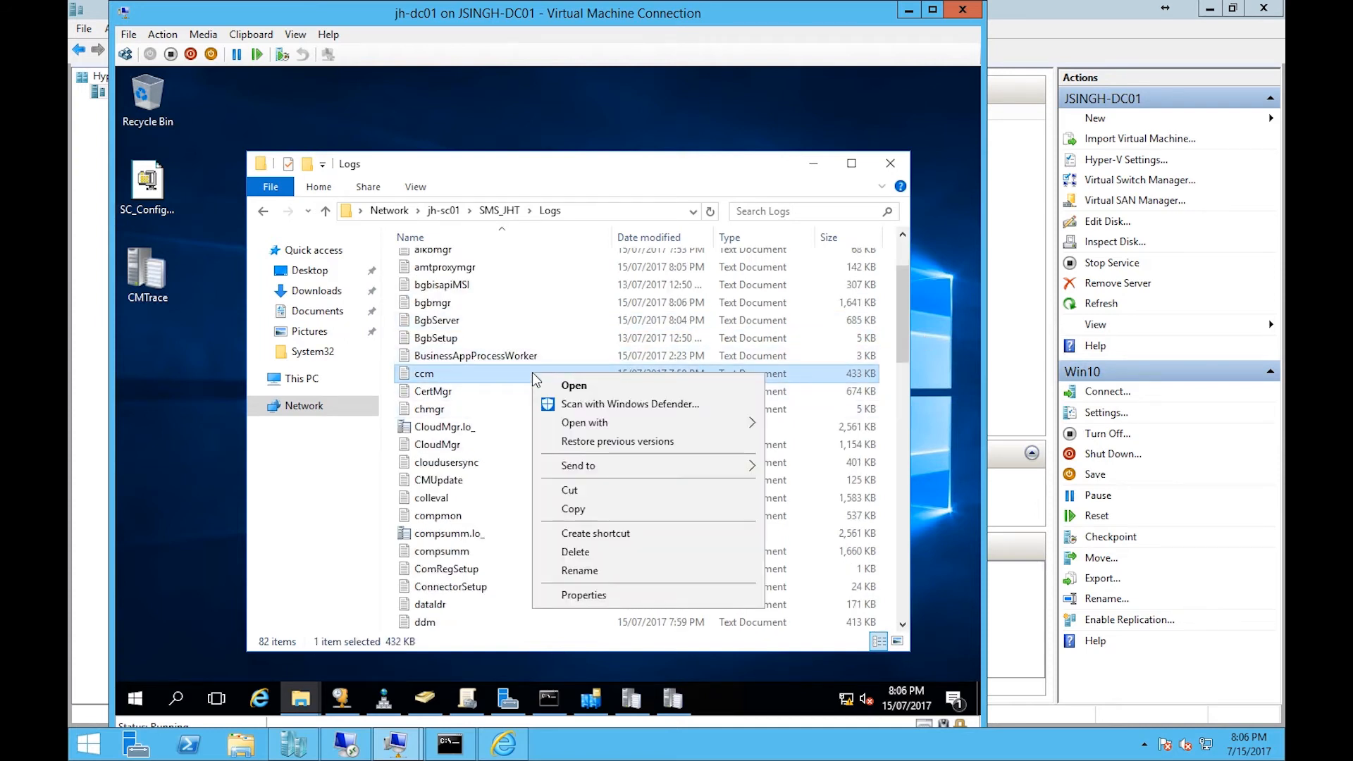
{"action": "mouse_move", "coordinate": [697, 424]}
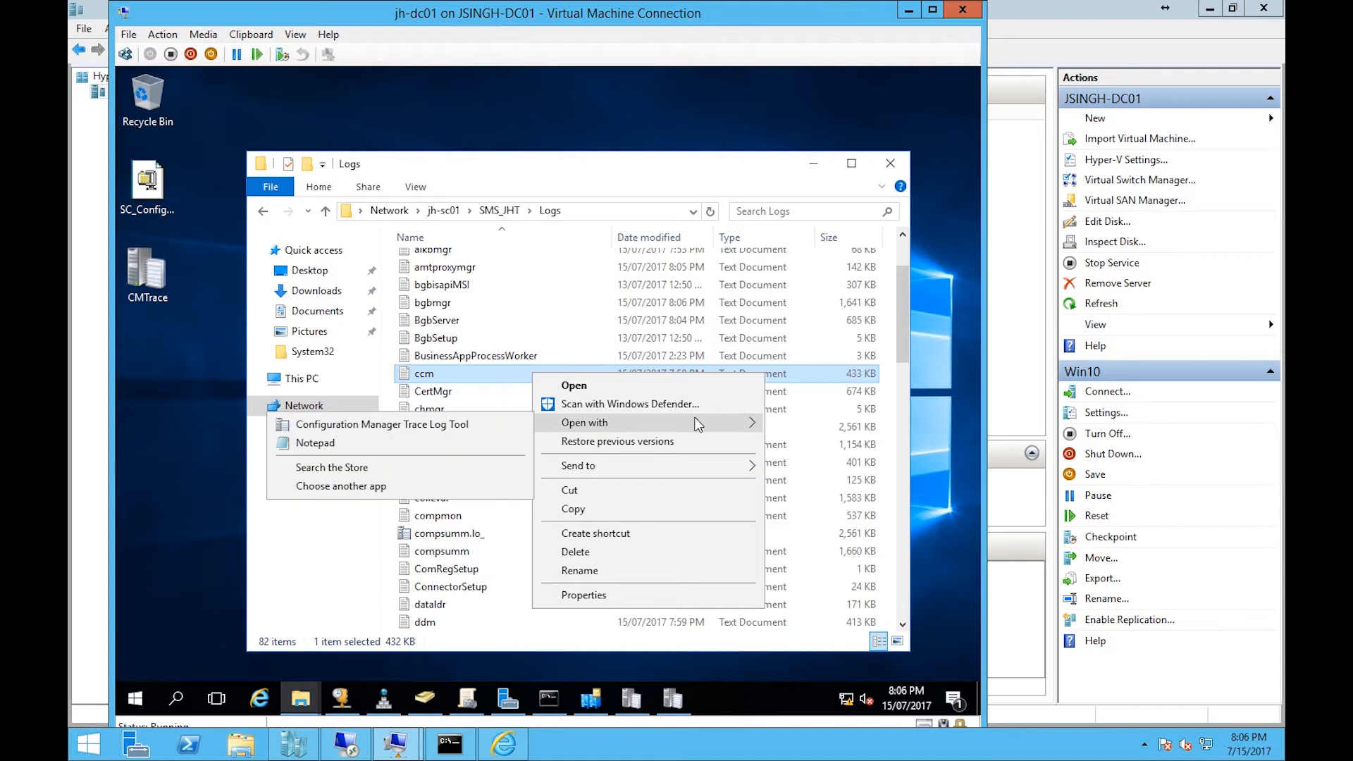
{"action": "left_click", "coordinate": [413, 425]}
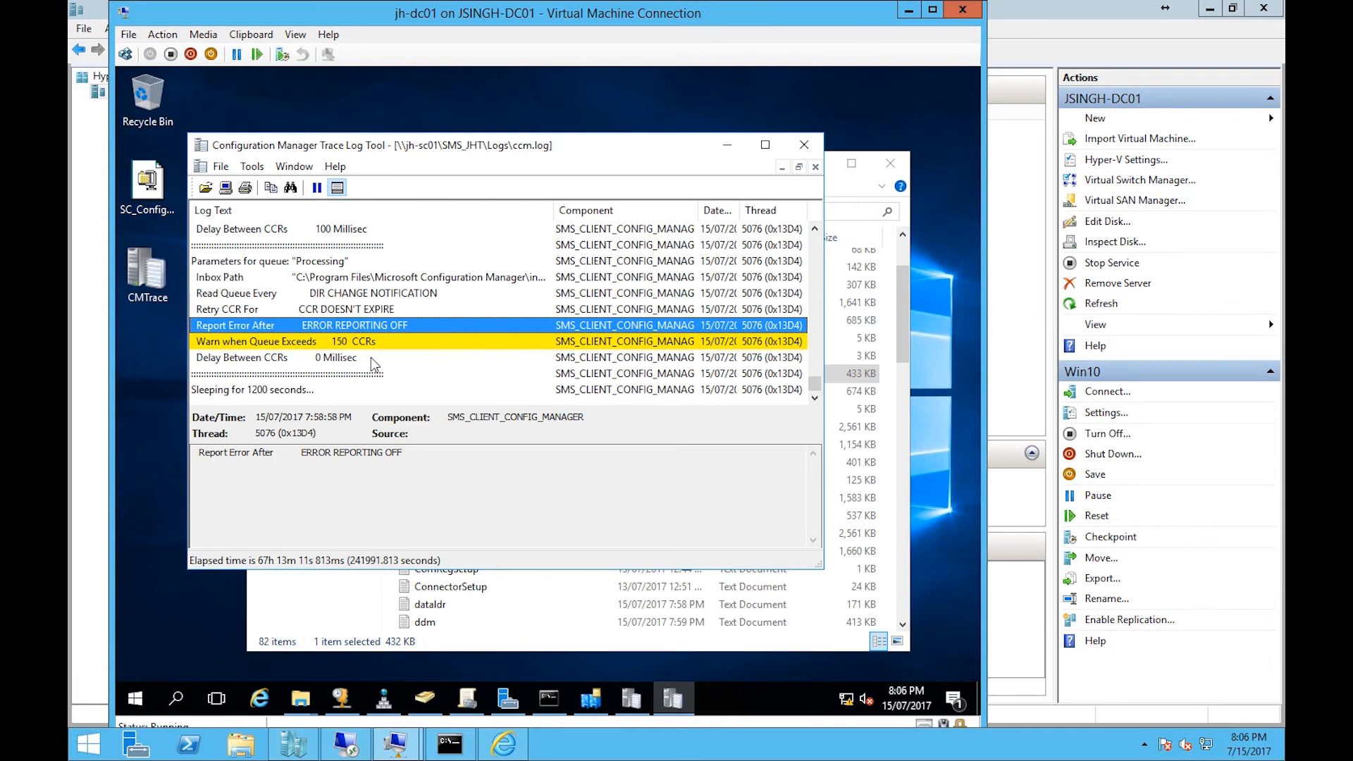
{"action": "left_click_drag", "start_coordinate": [409, 146], "coordinate": [491, 138]}
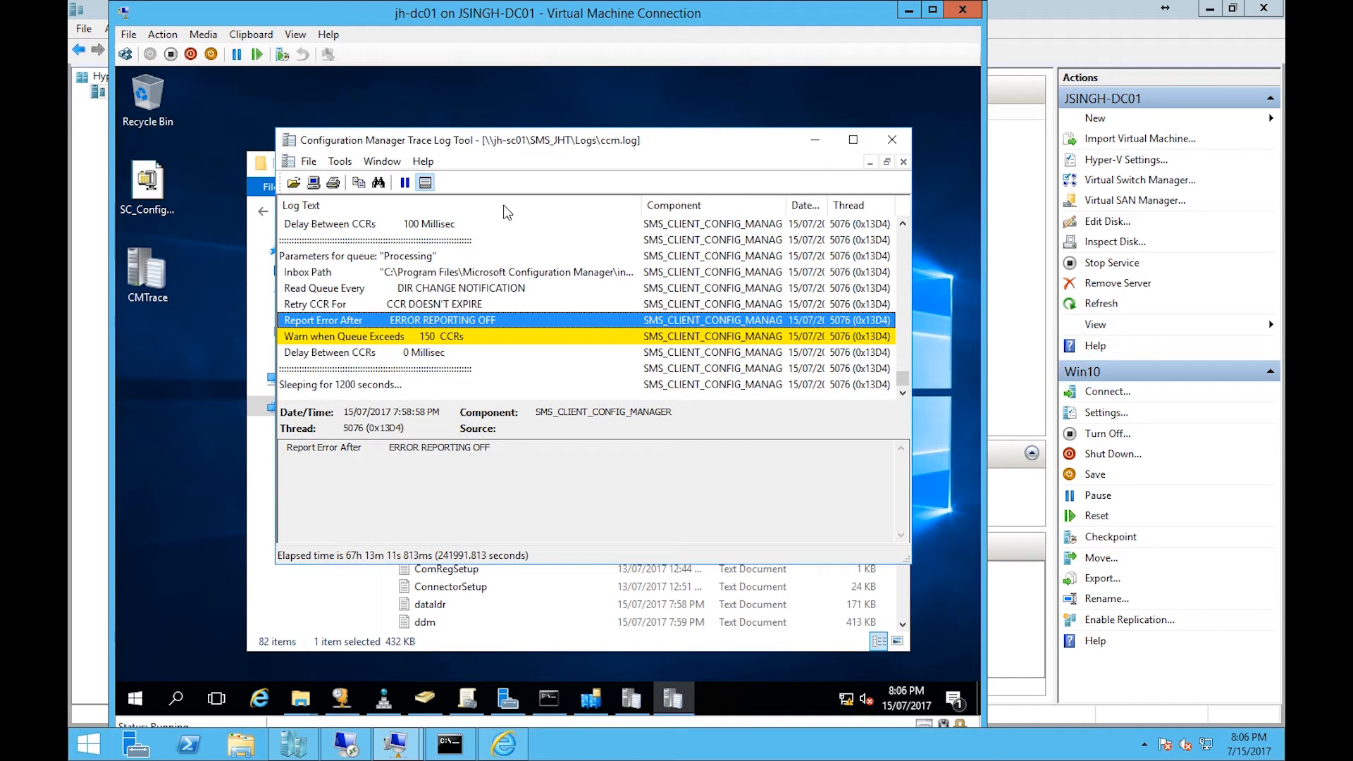
- Push the Configuration Manager client to PC-02 with the Install Client wizard, installing from the specified site JHT-JH Main Site
{"action": "left_click", "coordinate": [908, 9]}
{"action": "mouse_move", "coordinate": [411, 746]}
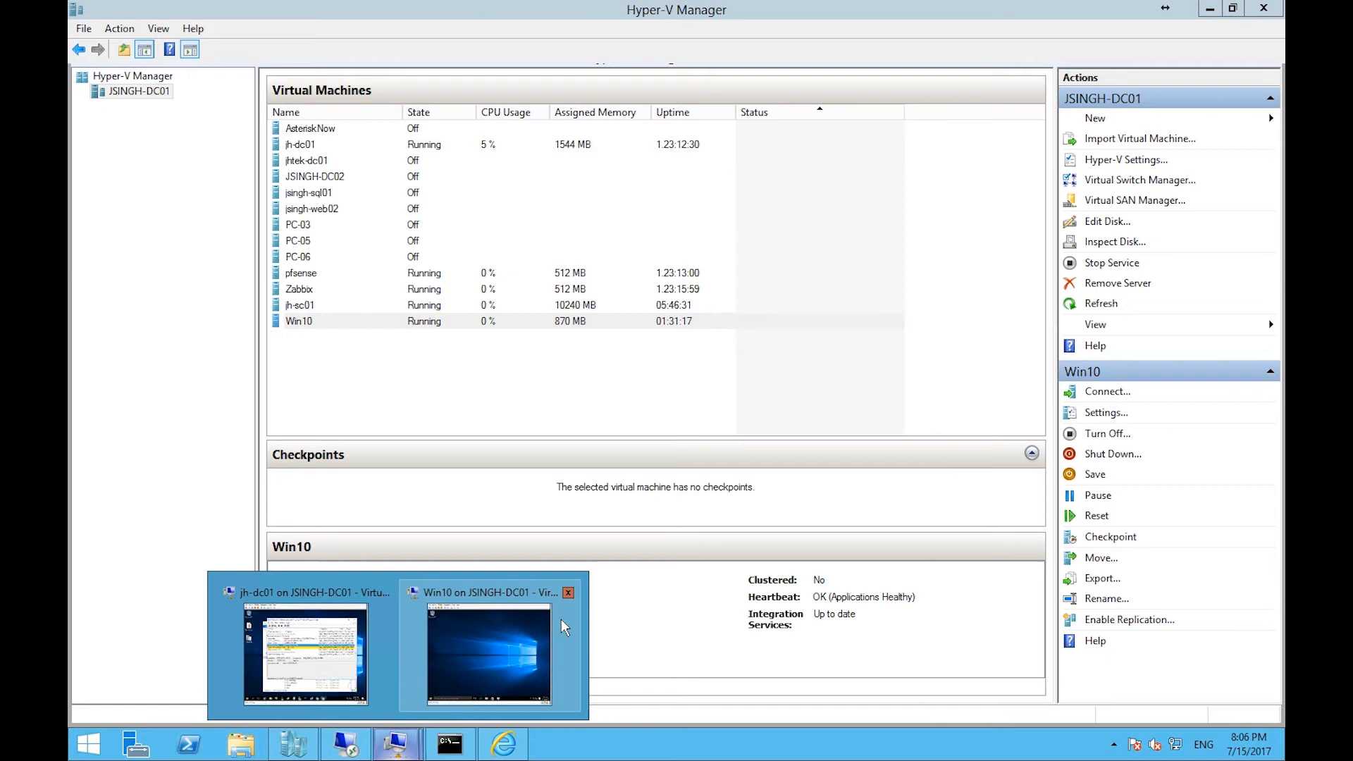
{"action": "left_click", "coordinate": [299, 652]}
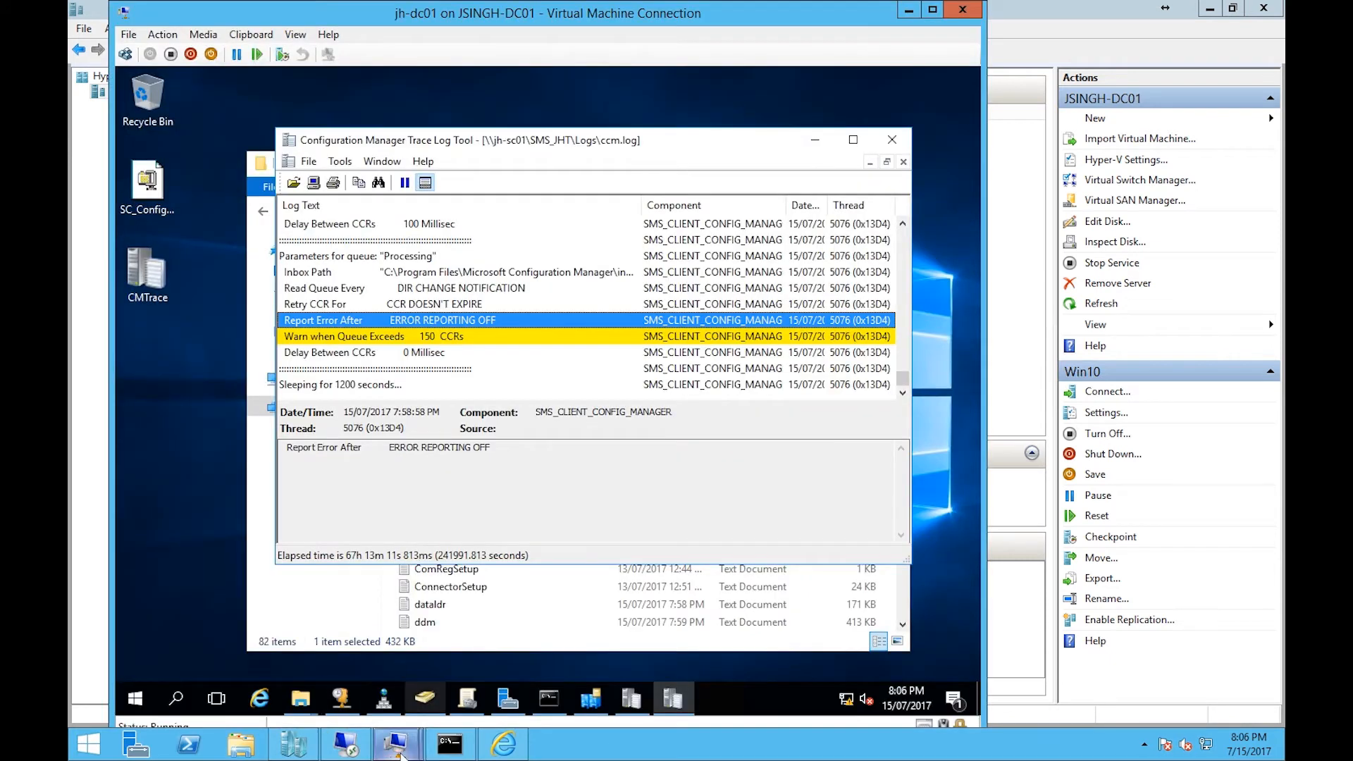
{"action": "left_click", "coordinate": [367, 752]}
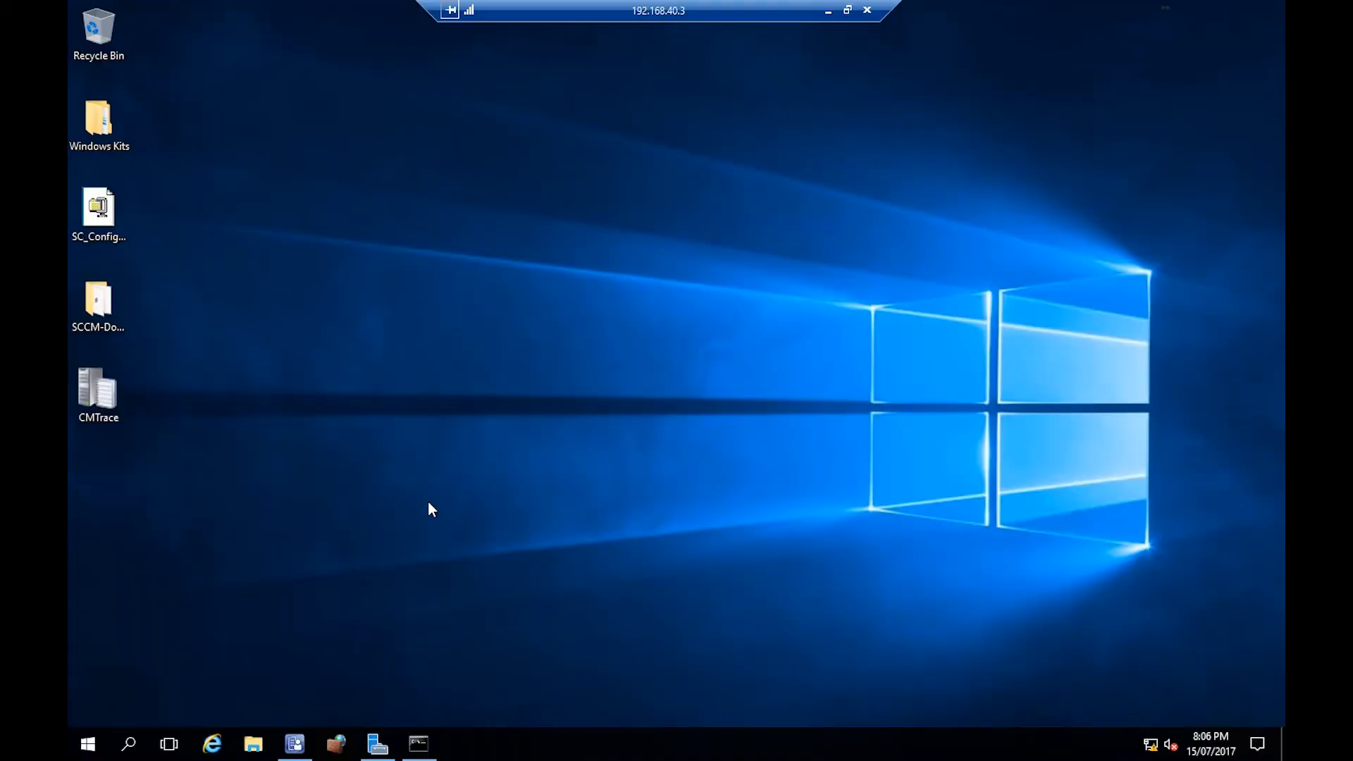
{"action": "left_click", "coordinate": [295, 744]}
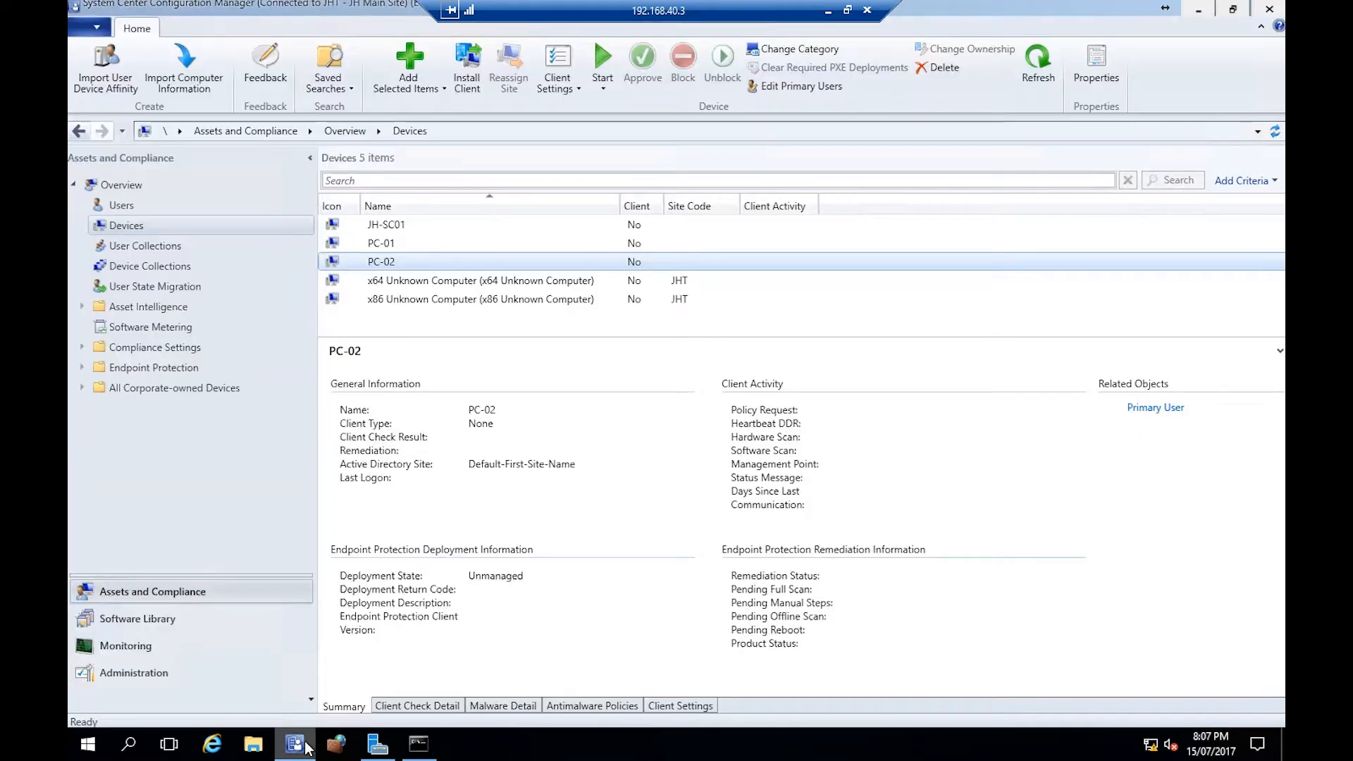
{"action": "right_click", "coordinate": [401, 262]}
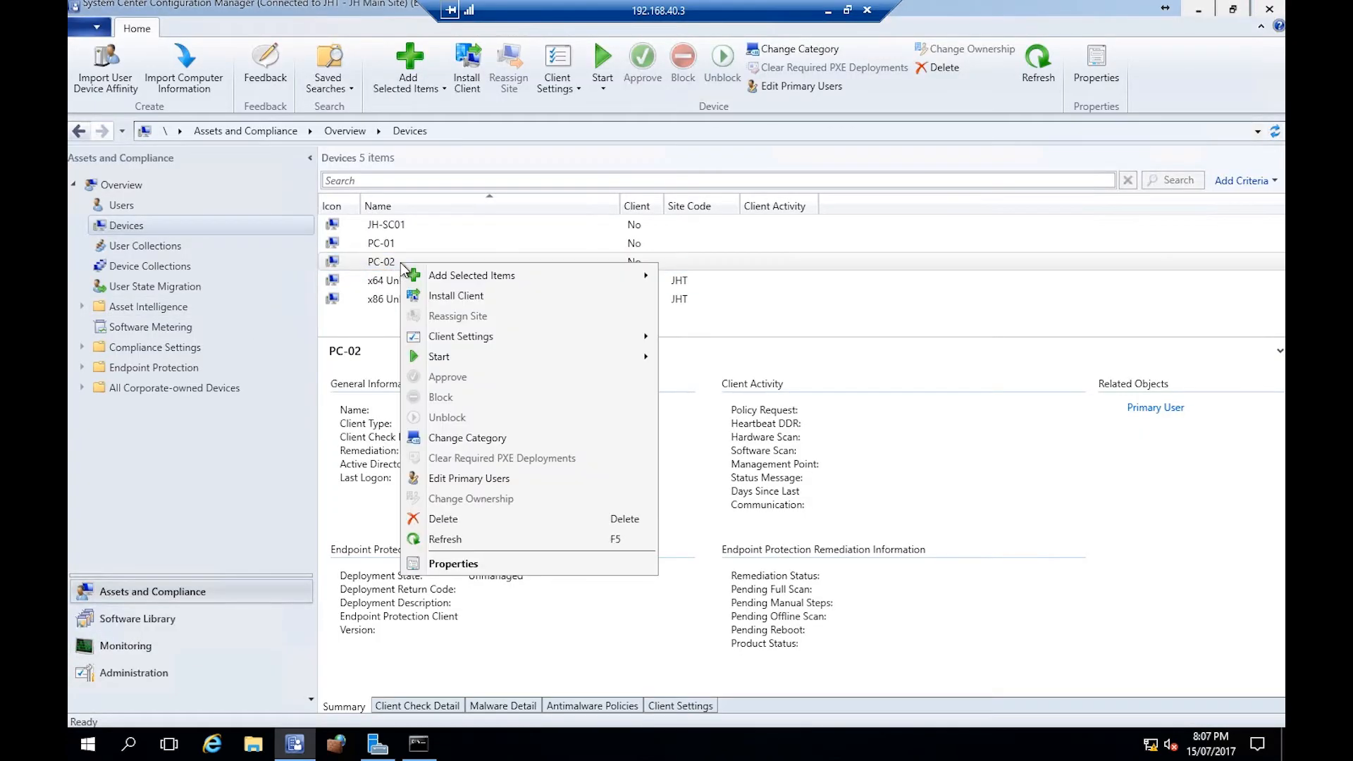
{"action": "left_click", "coordinate": [472, 296]}
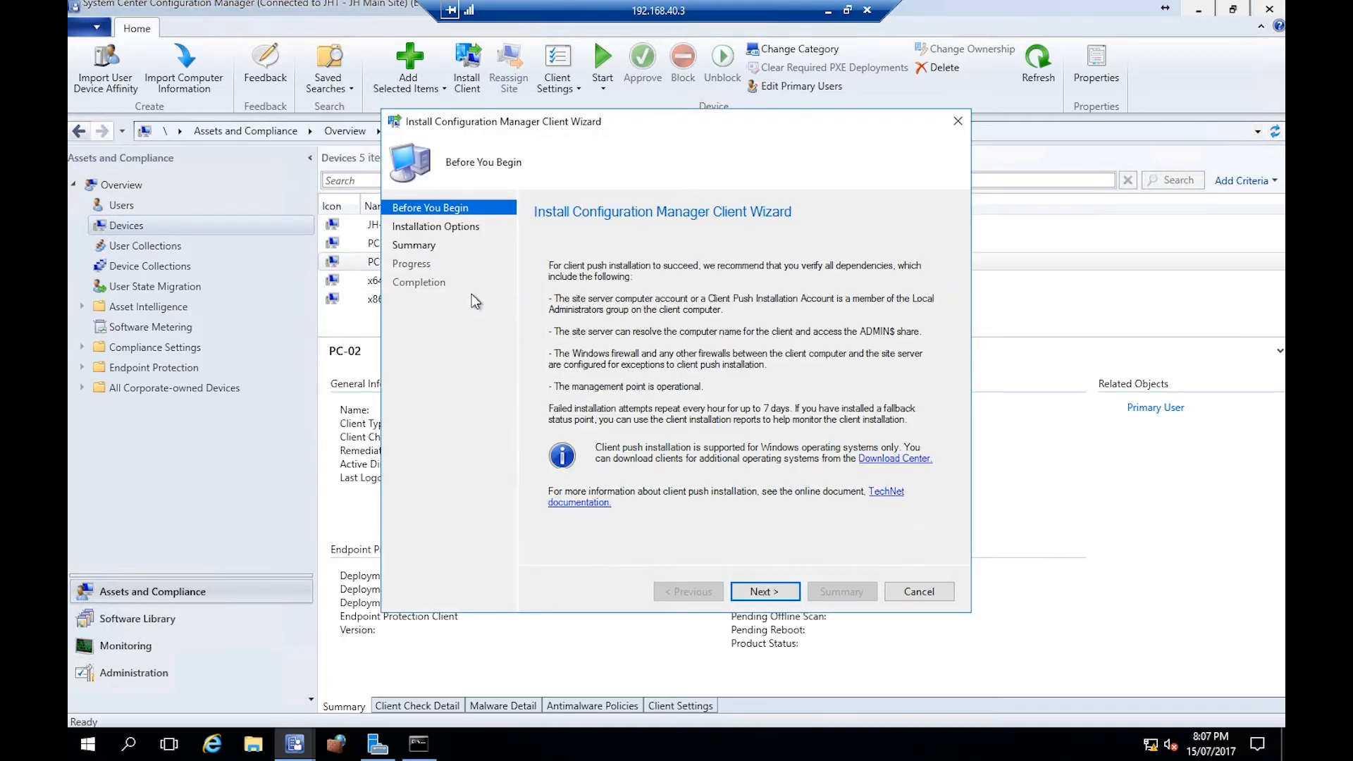
{"action": "left_click", "coordinate": [746, 590]}
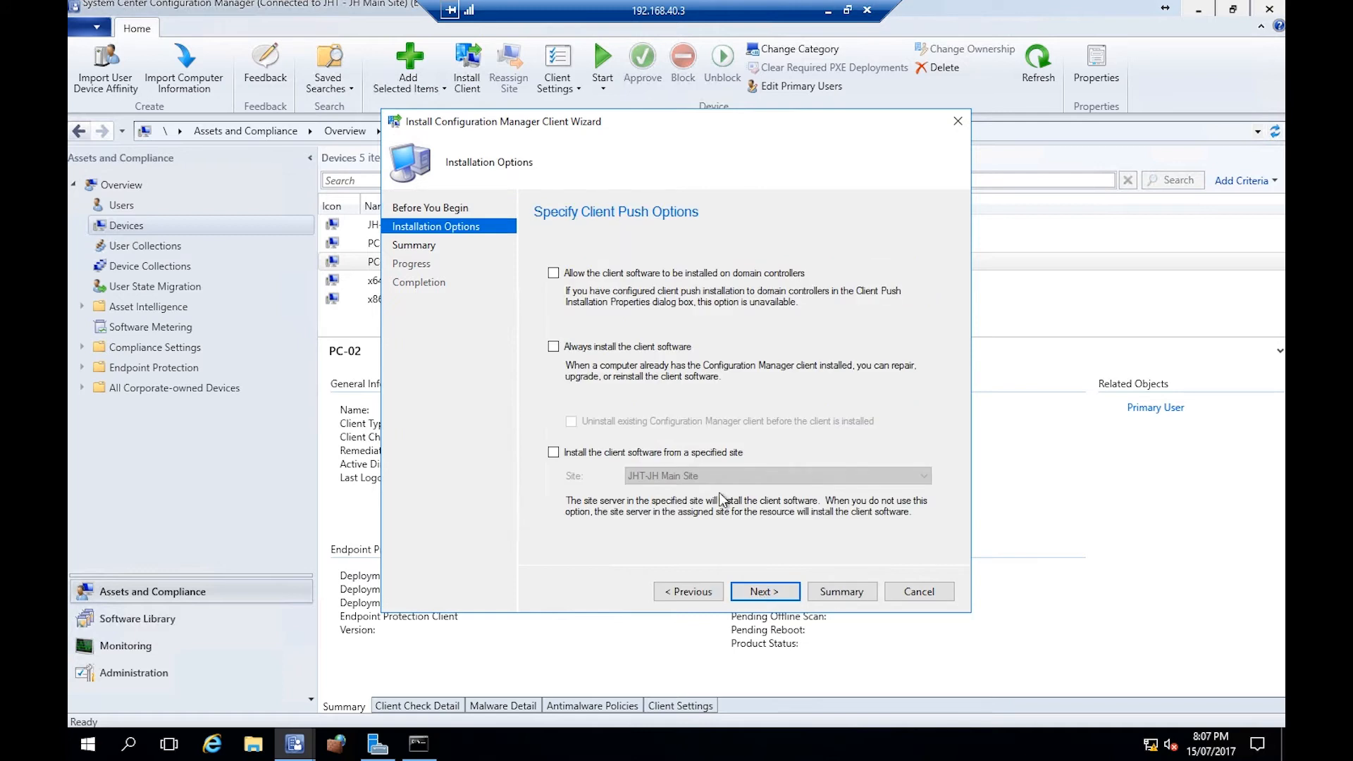
{"action": "left_click", "coordinate": [578, 453]}
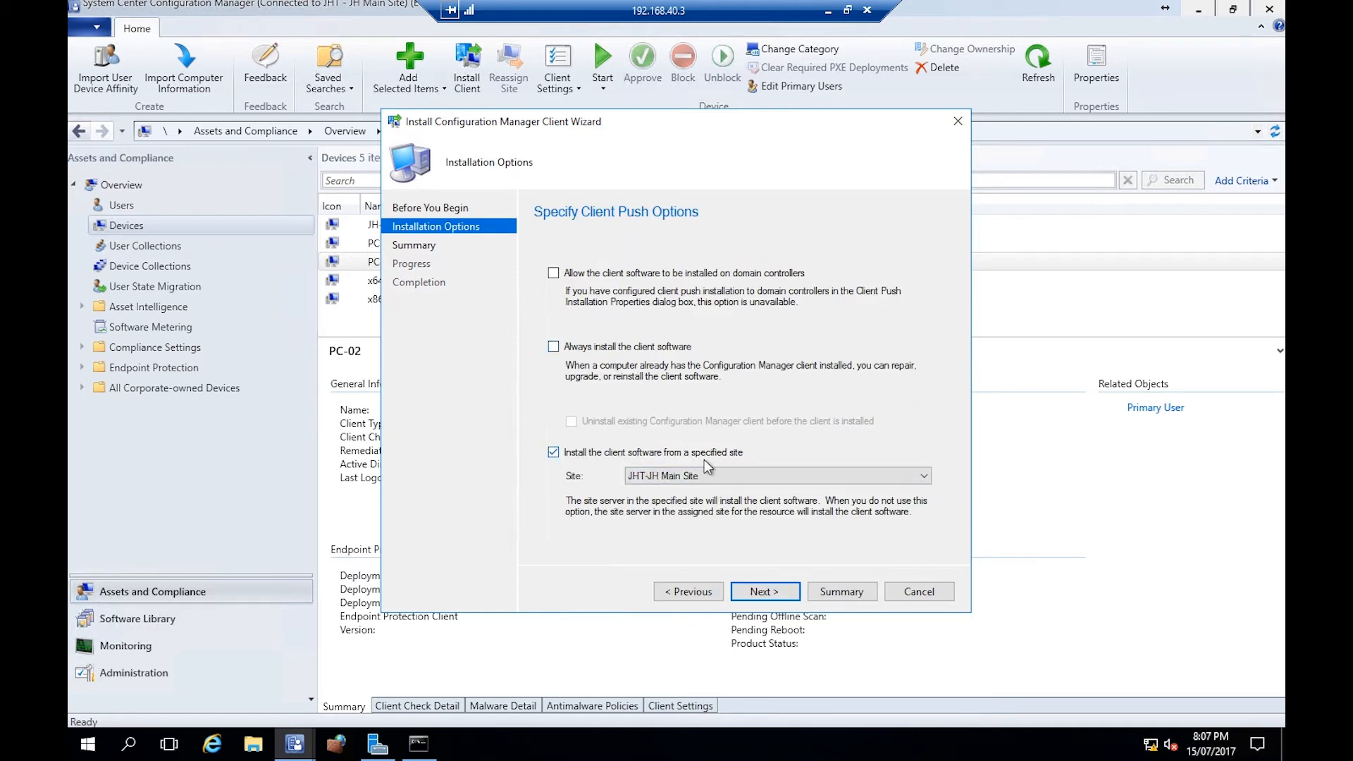
{"action": "left_click", "coordinate": [777, 592]}
{"action": "left_click", "coordinate": [777, 592]}
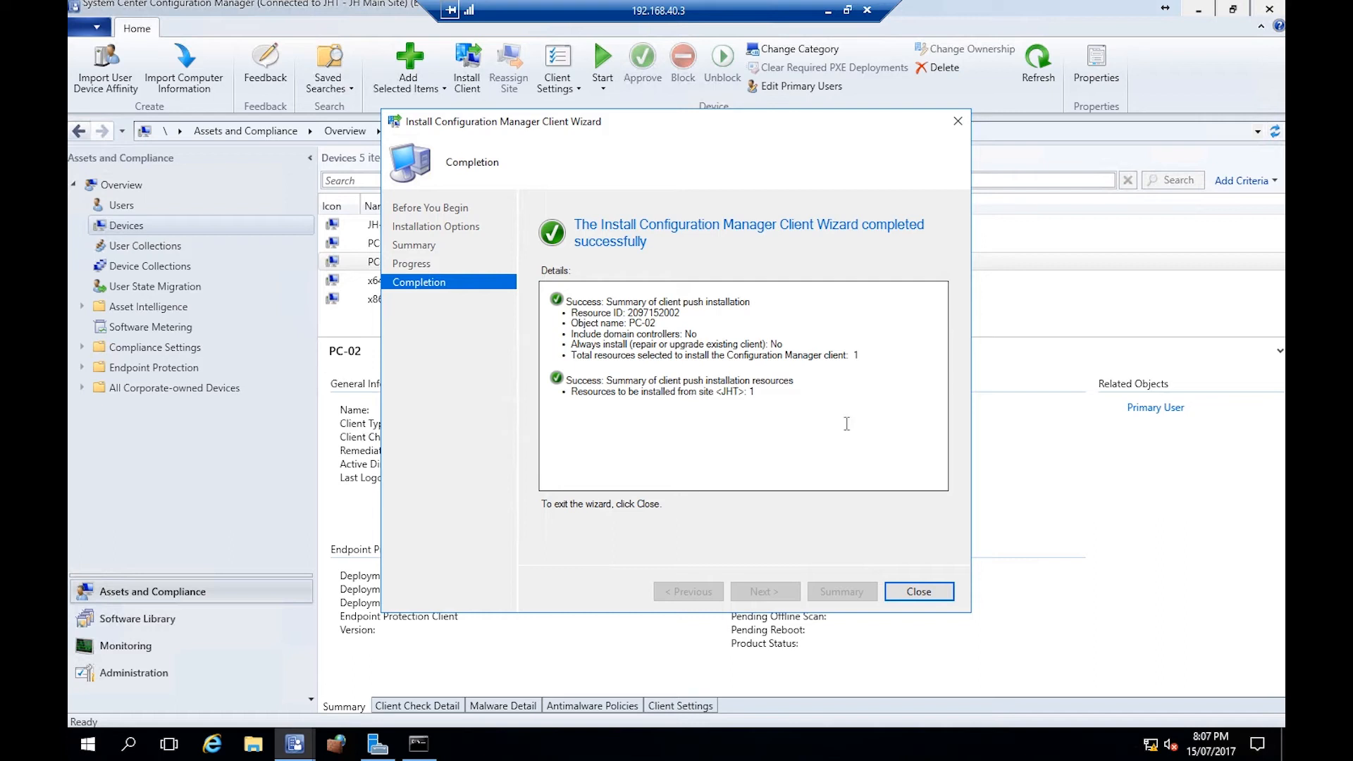
{"action": "left_click", "coordinate": [936, 596]}
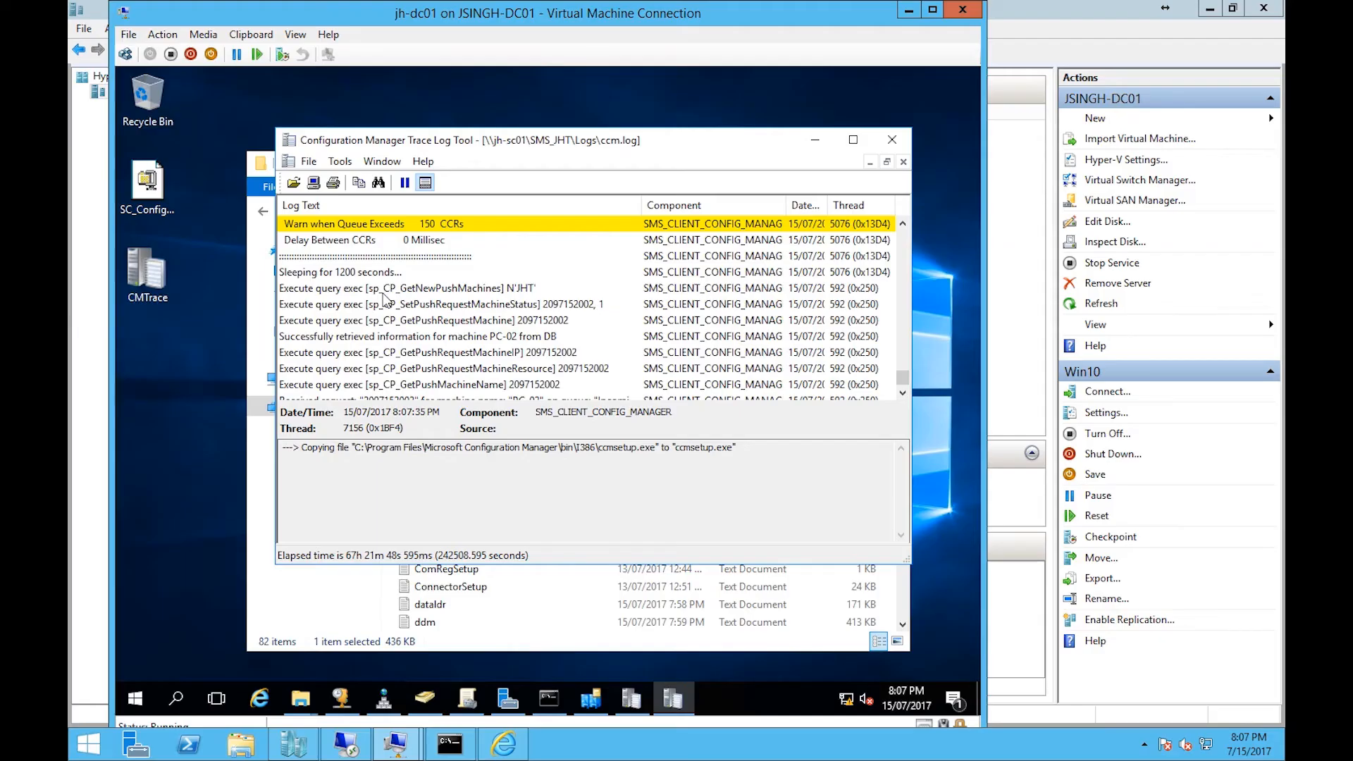
- Review the new ccm.log entries for the PC-02 client push in the trace log tool
{"action": "left_click", "coordinate": [828, 11]}
{"action": "left_click", "coordinate": [903, 392]}
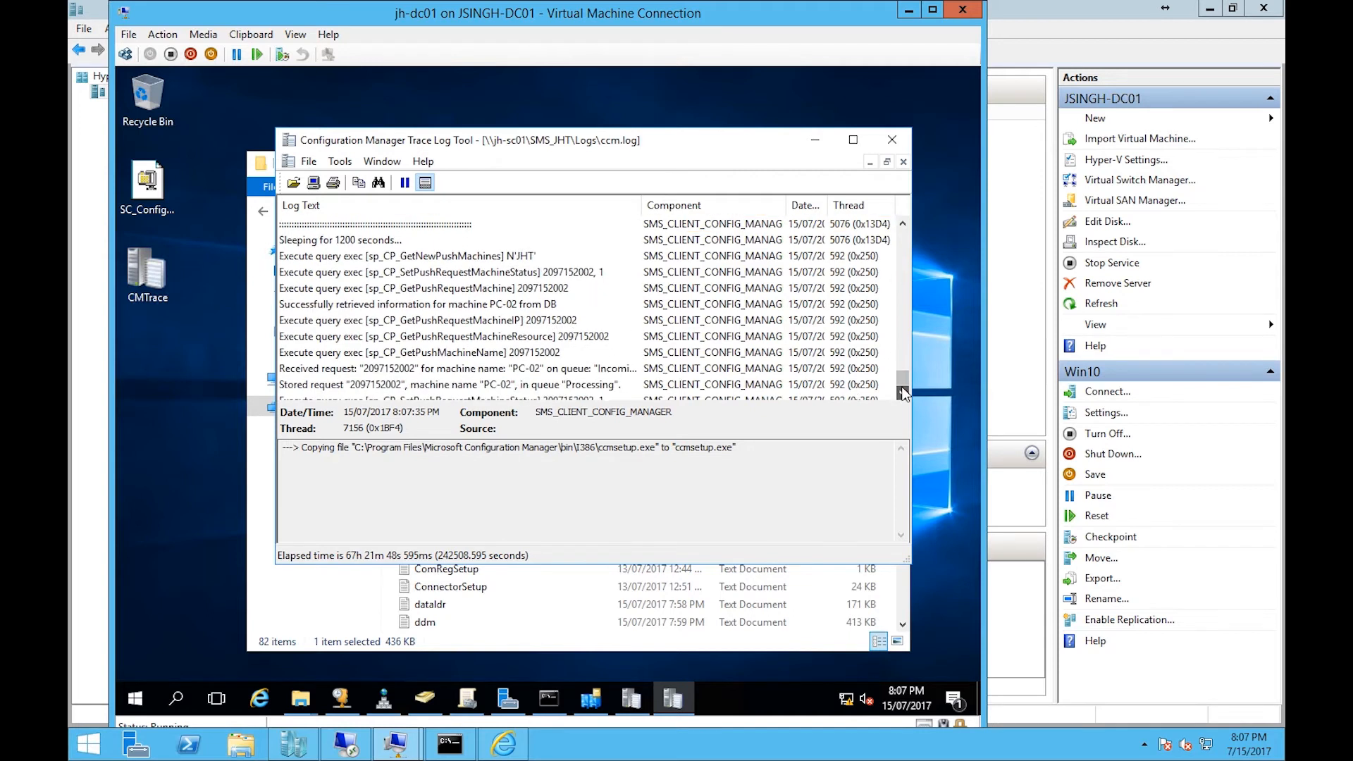
{"action": "left_click", "coordinate": [903, 392]}
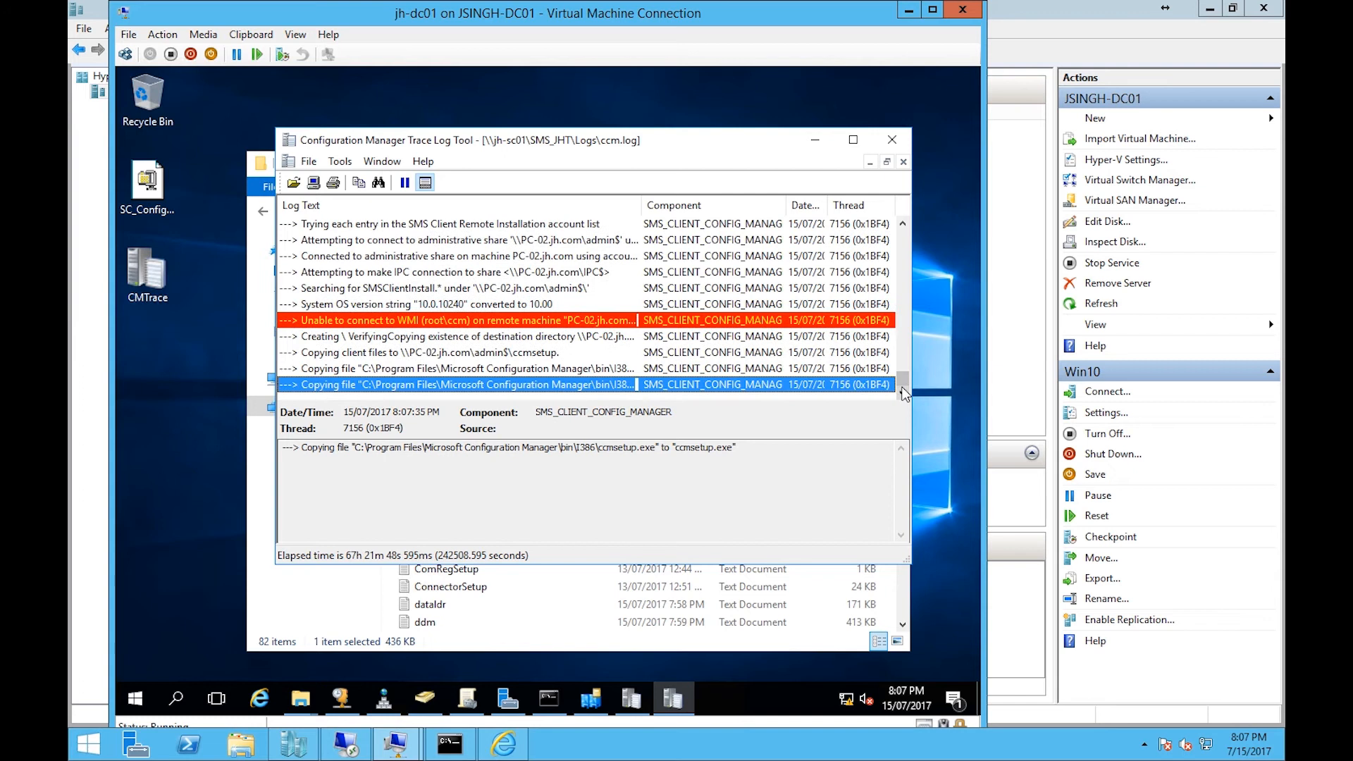
{"action": "left_click", "coordinate": [479, 356]}
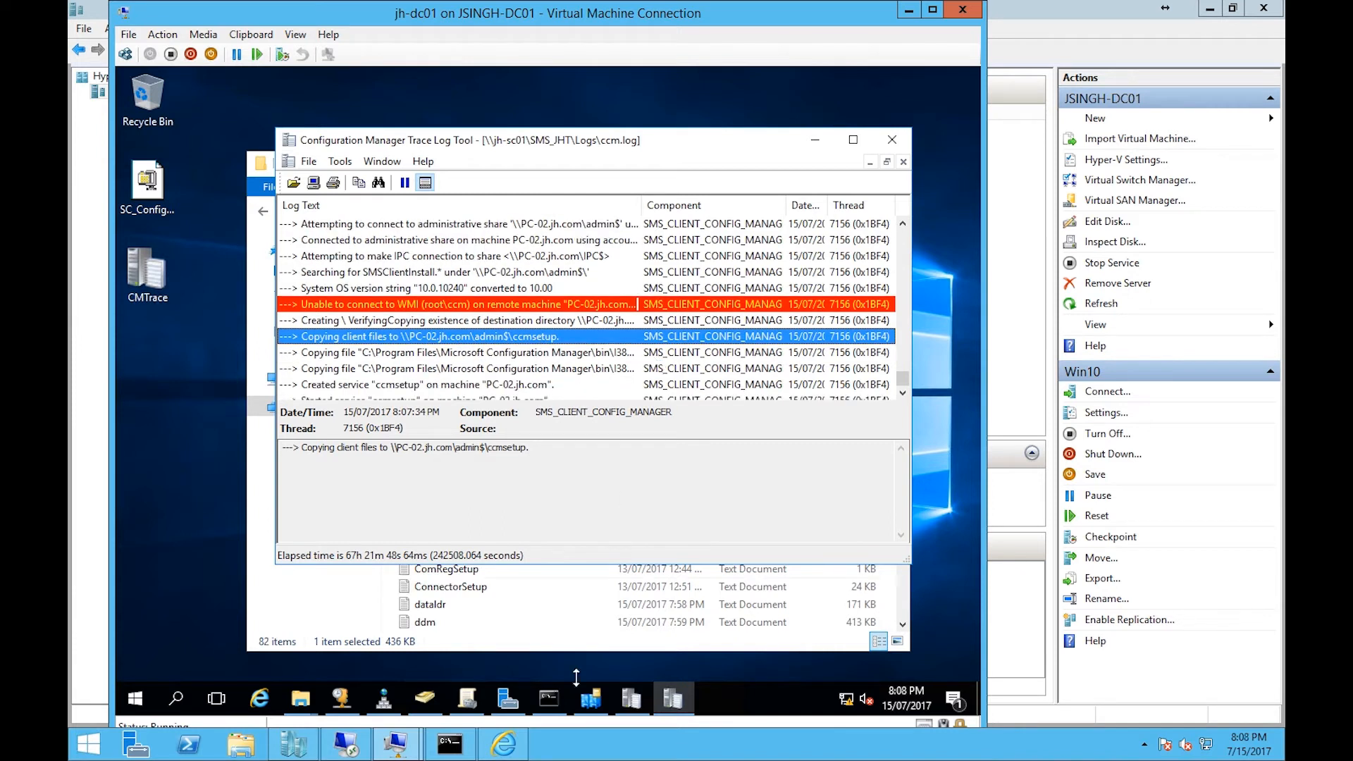
- Switch to the Win10 virtual machine and check the Task Manager Details list for the ccmsetup.exe process
{"action": "left_click", "coordinate": [357, 754]}
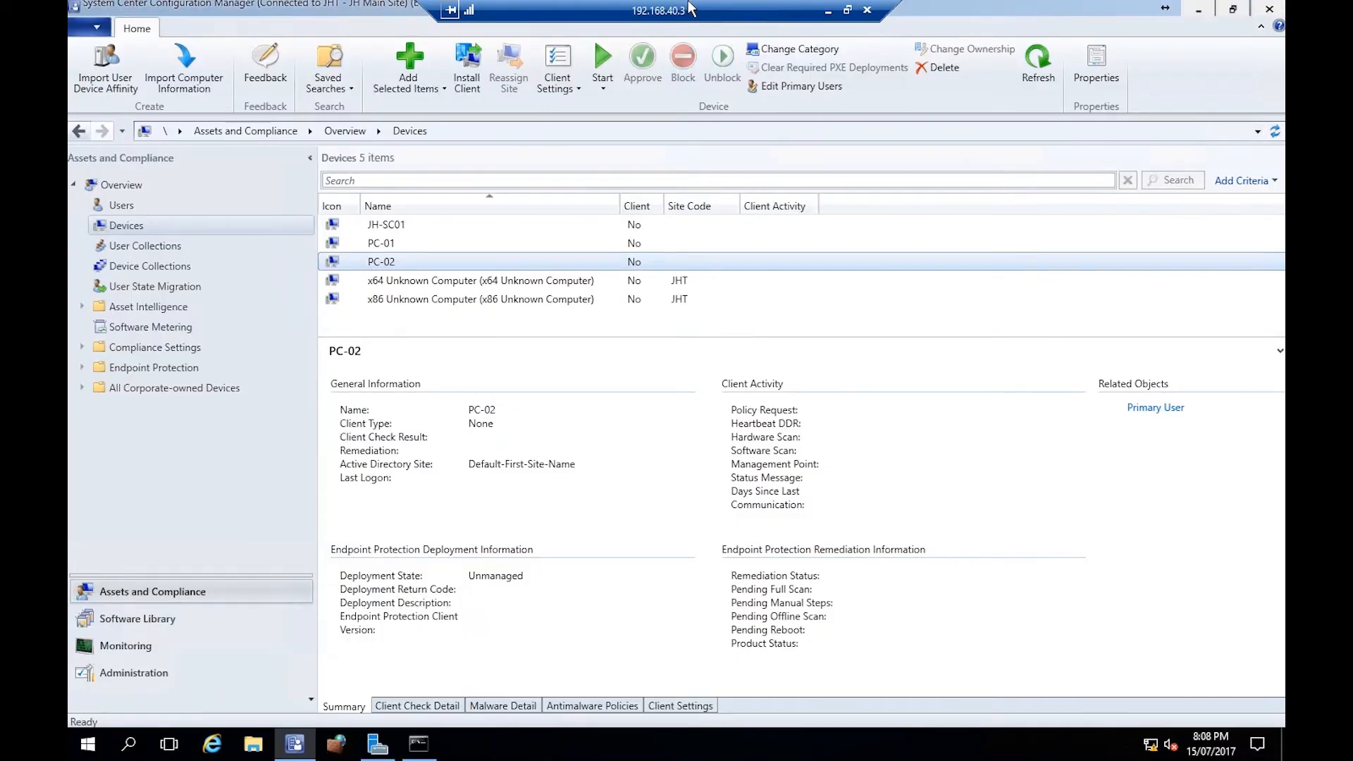
{"action": "left_click", "coordinate": [827, 10]}
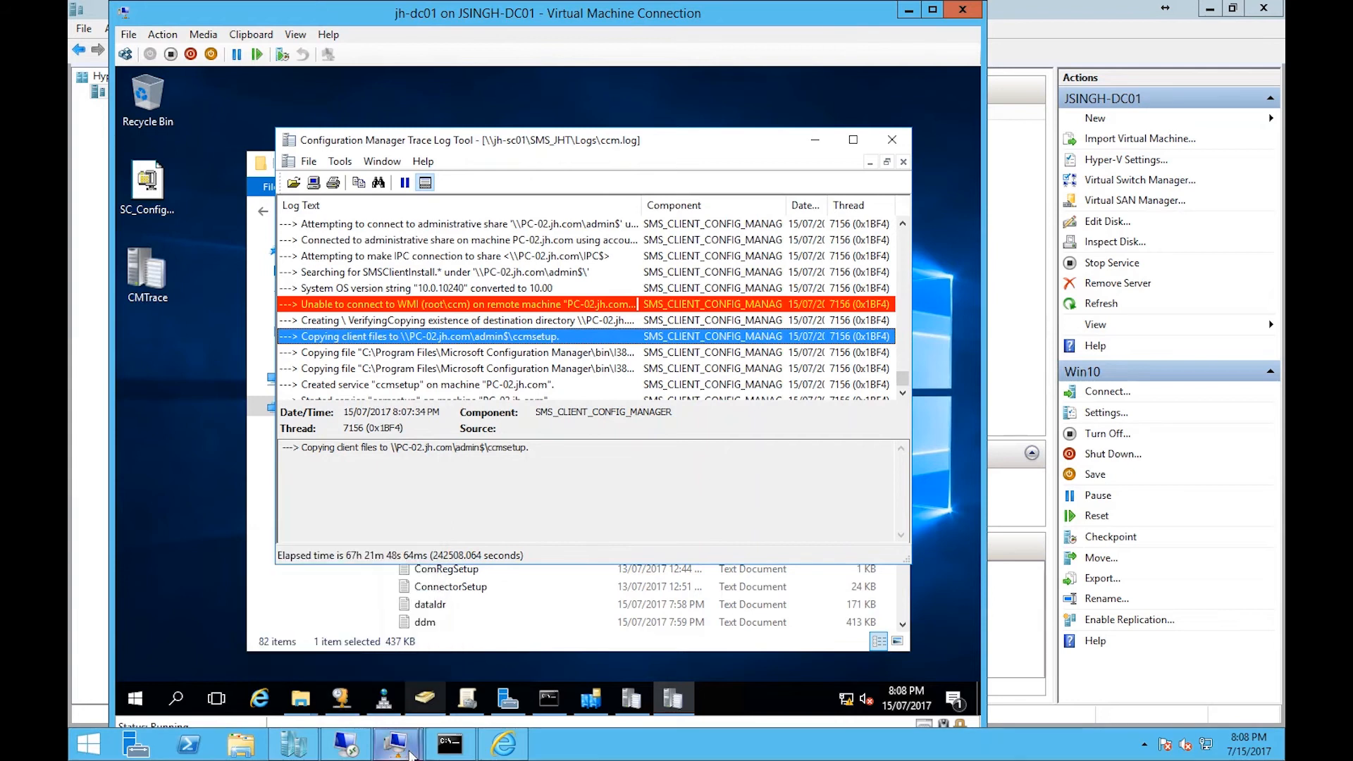
{"action": "left_click", "coordinate": [488, 654]}
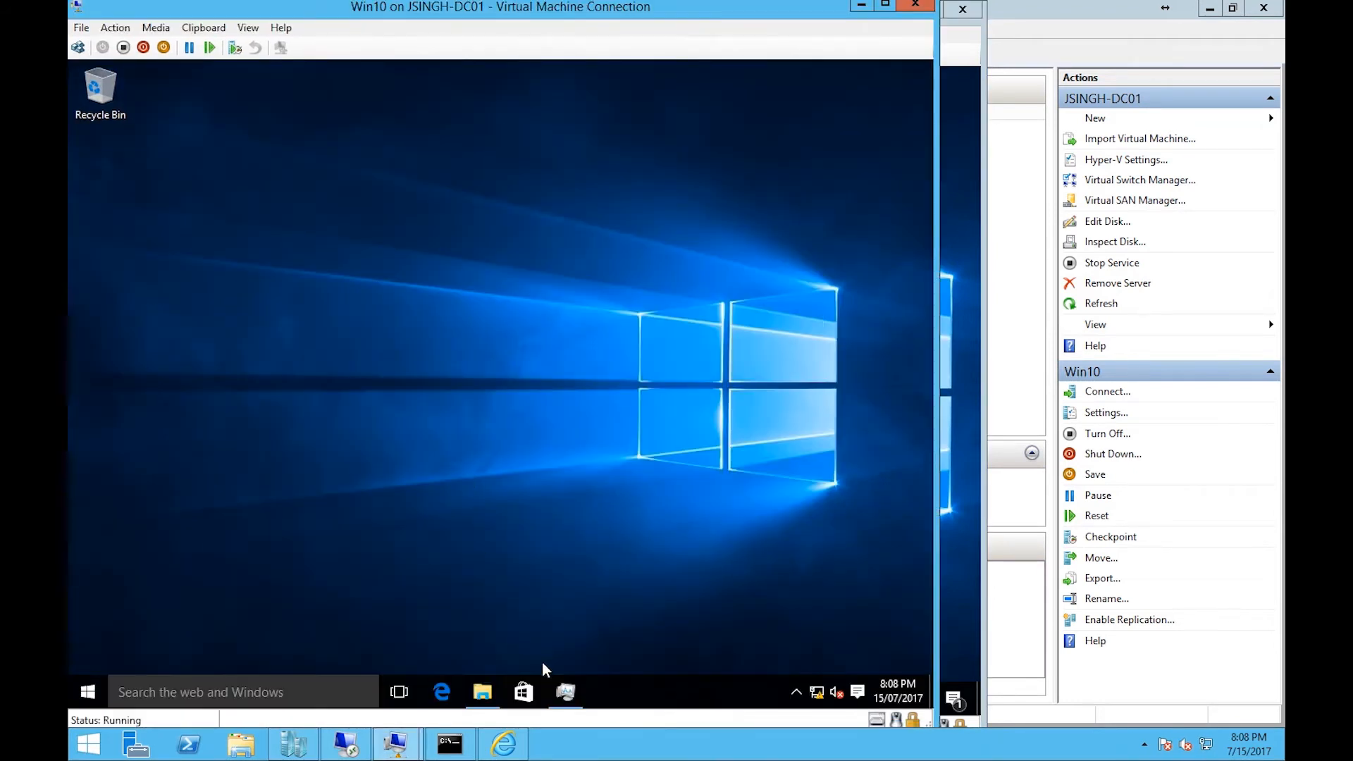
{"action": "left_click", "coordinate": [566, 692]}
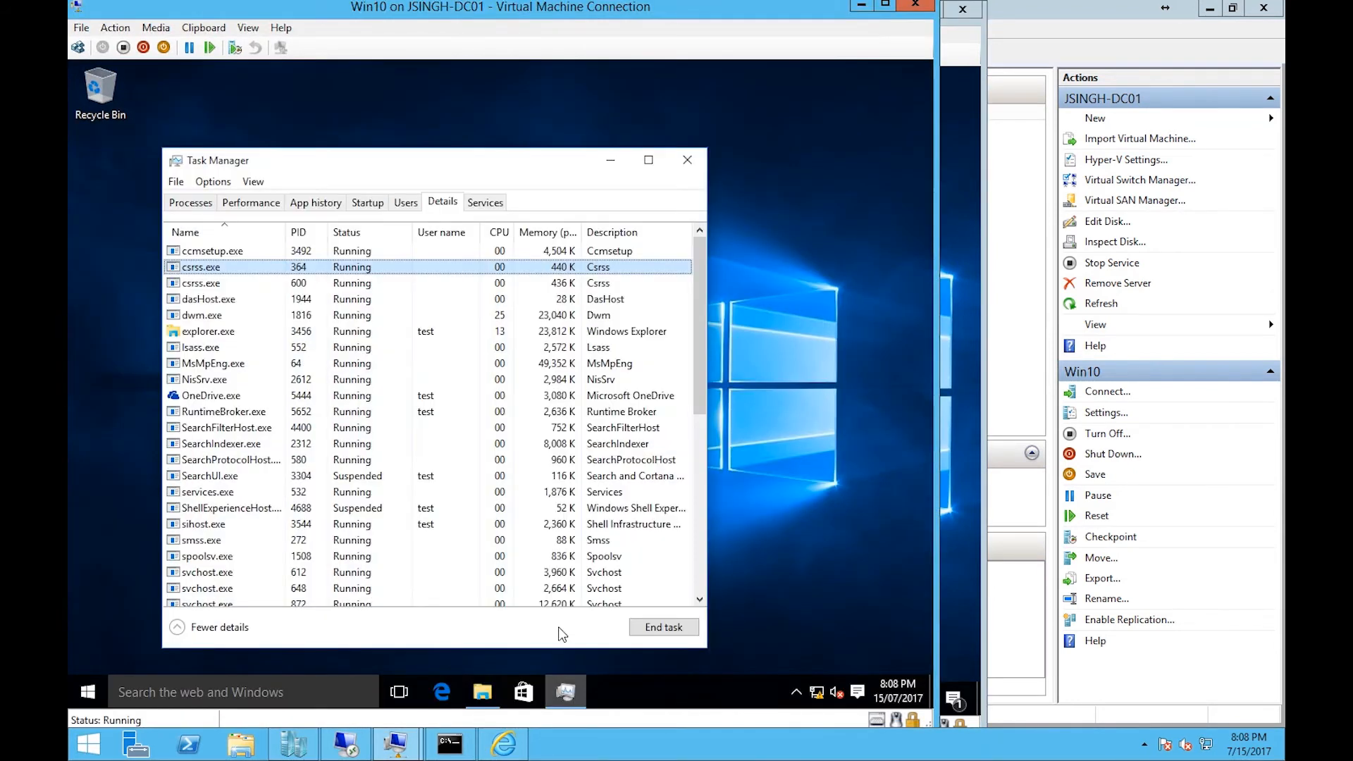
{"action": "left_click", "coordinate": [214, 252]}
- Examine the ccmsetup, ccmcache and CCM folders under C:\Windows on Win10, then close File Explorer and Task Manager
{"action": "left_click", "coordinate": [482, 691]}
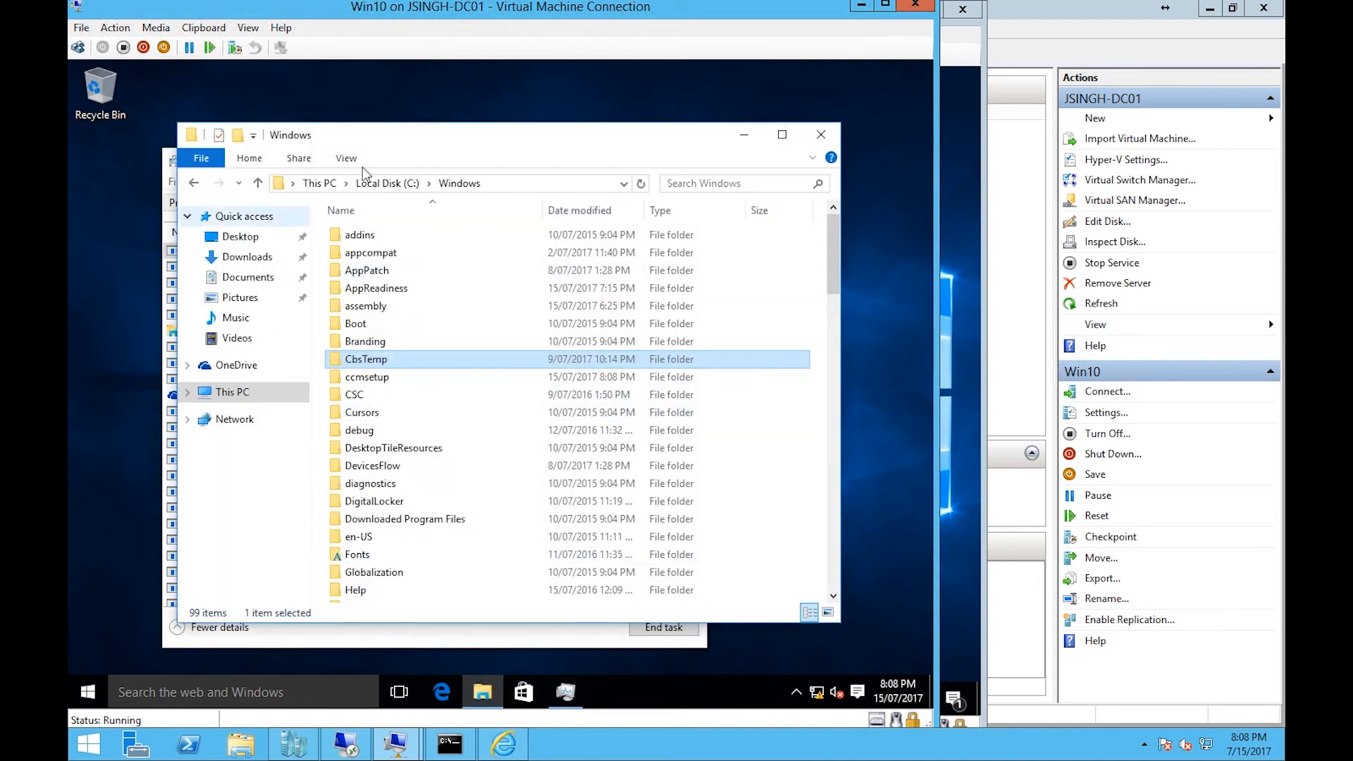
{"action": "left_click", "coordinate": [383, 383]}
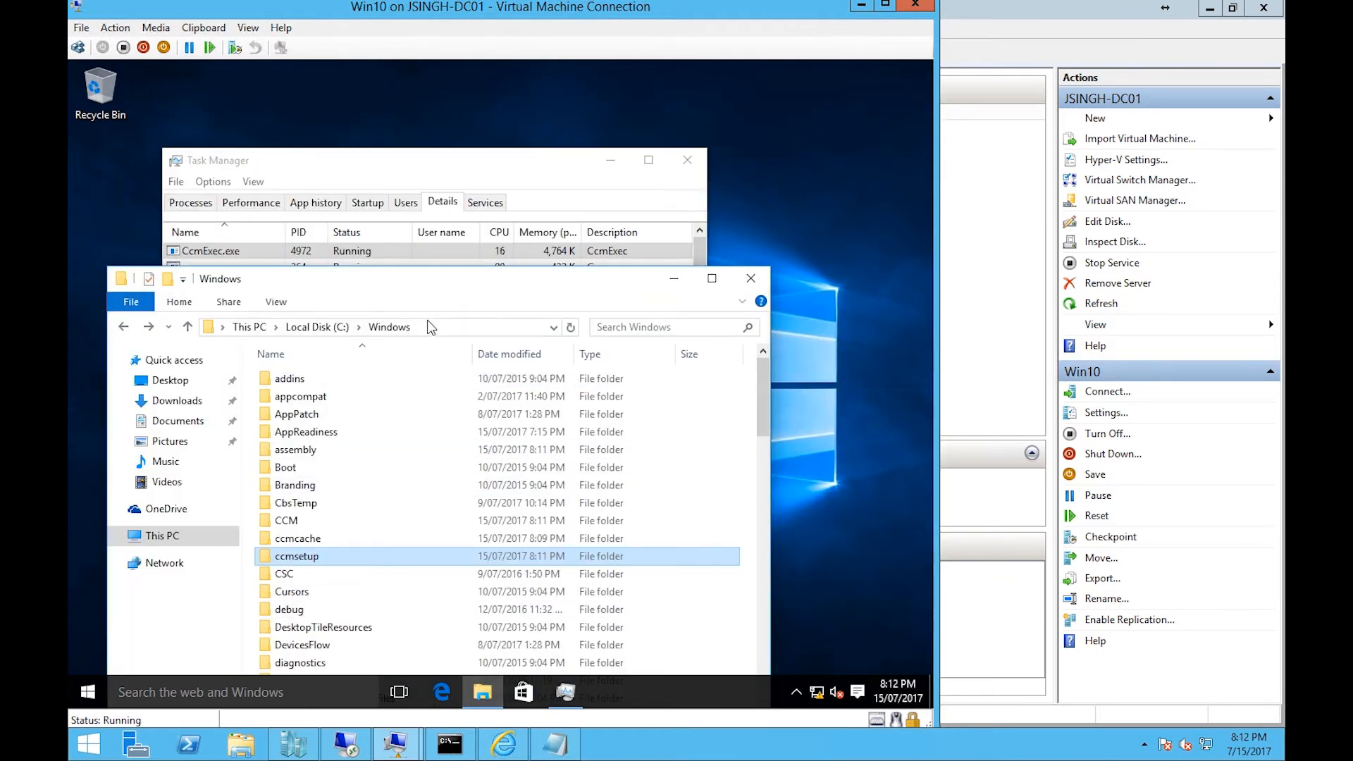
{"action": "left_click", "coordinate": [675, 280]}
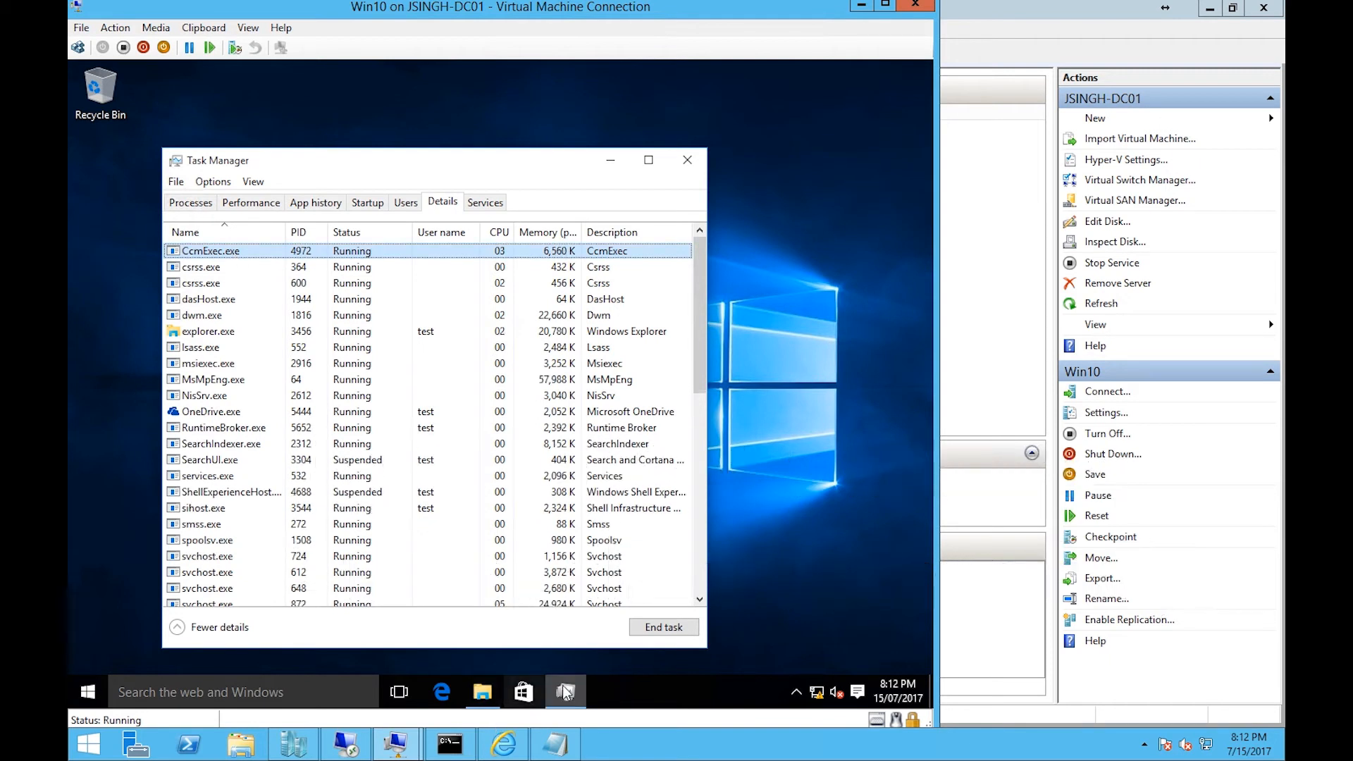
{"action": "mouse_move", "coordinate": [566, 693]}
{"action": "left_click", "coordinate": [481, 697]}
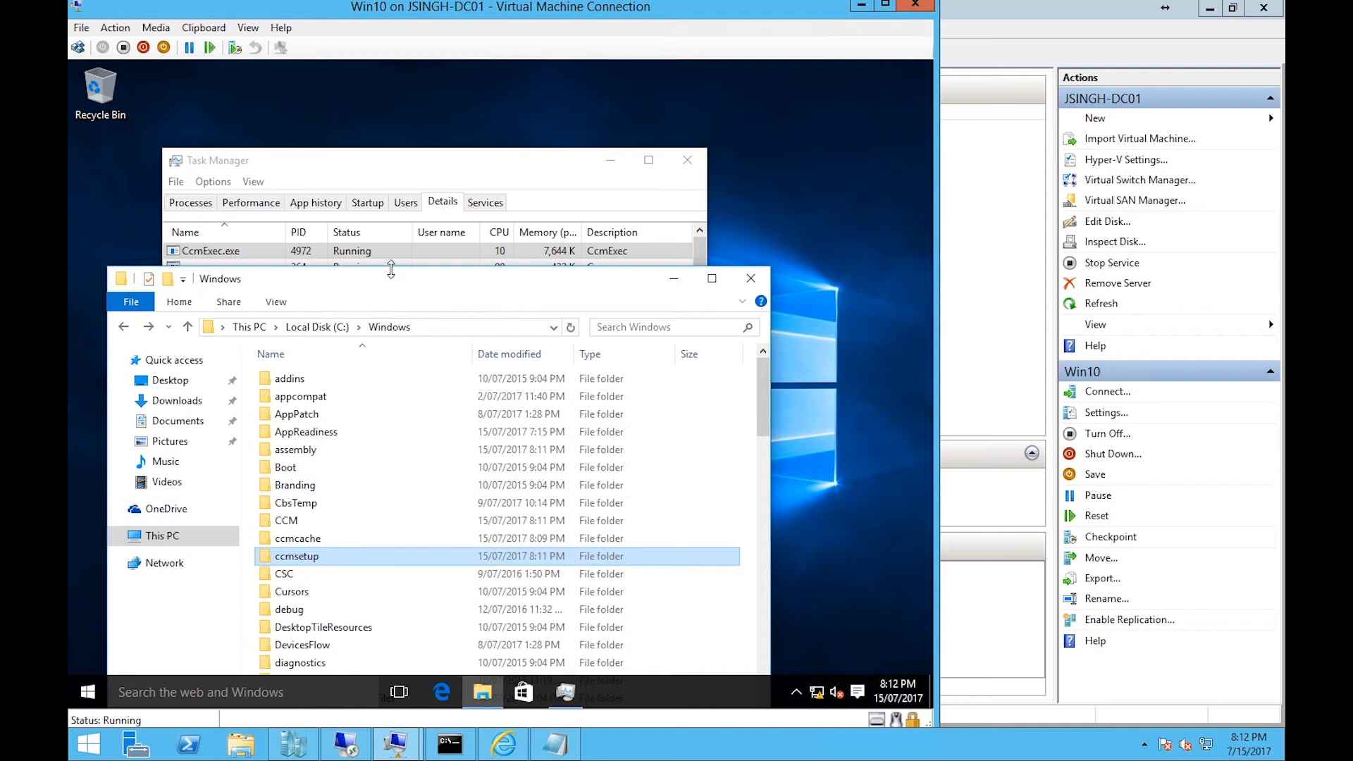
{"action": "left_click_drag", "start_coordinate": [393, 282], "coordinate": [397, 207]}
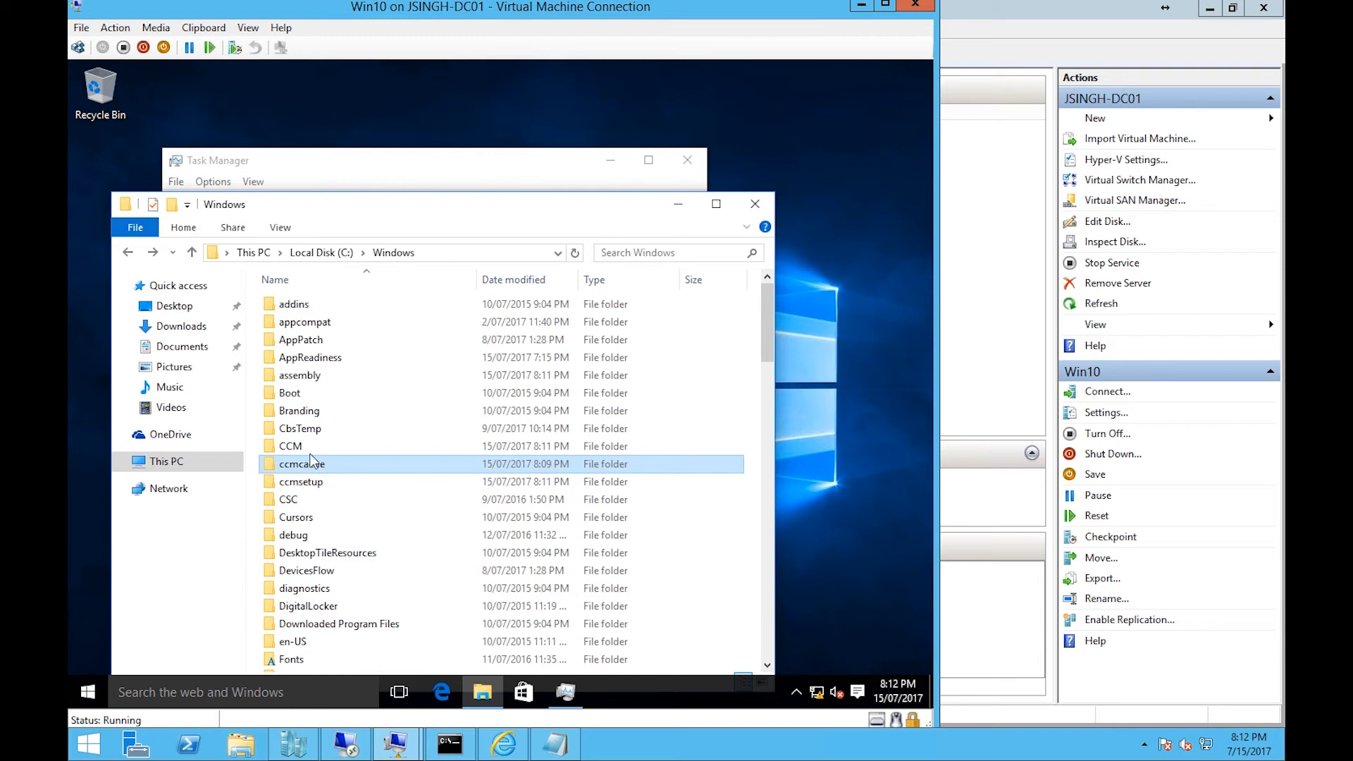
{"action": "left_click", "coordinate": [681, 203]}
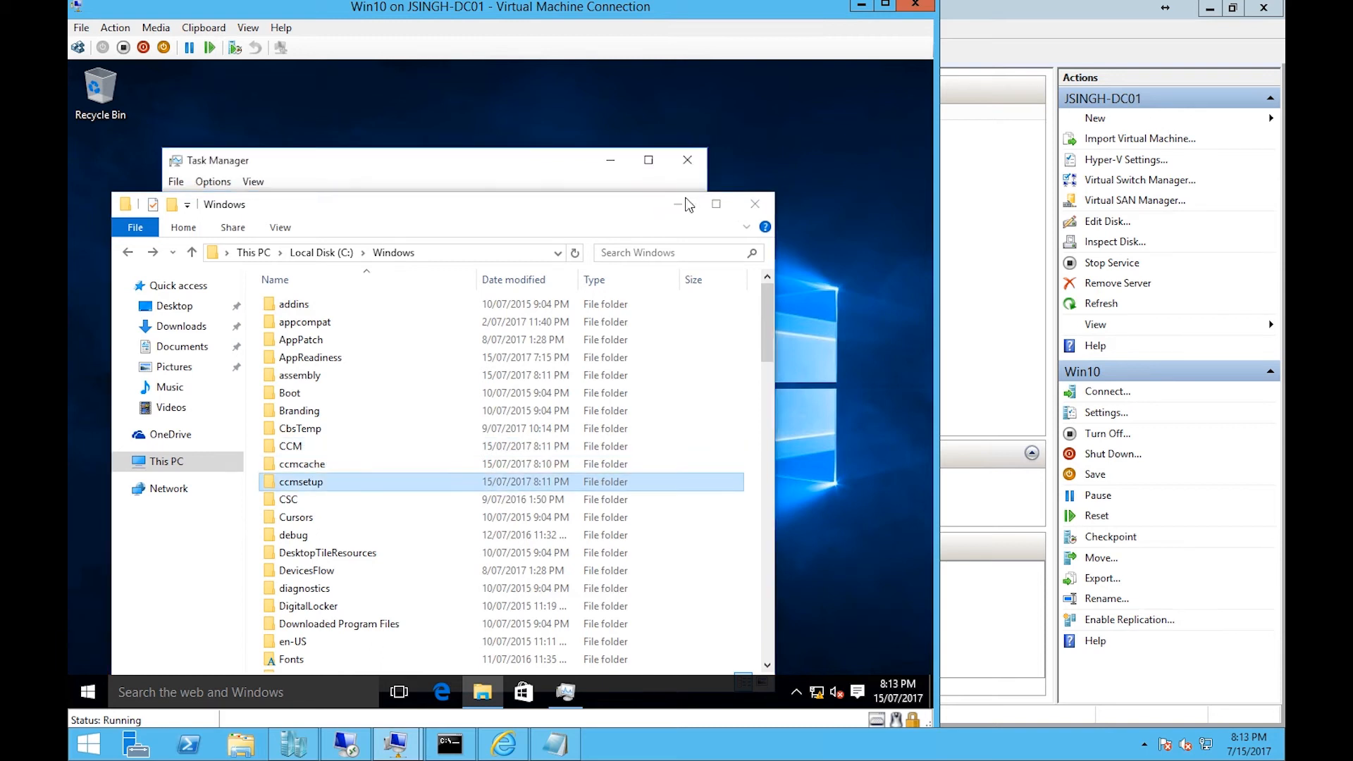
{"action": "left_click", "coordinate": [611, 161]}
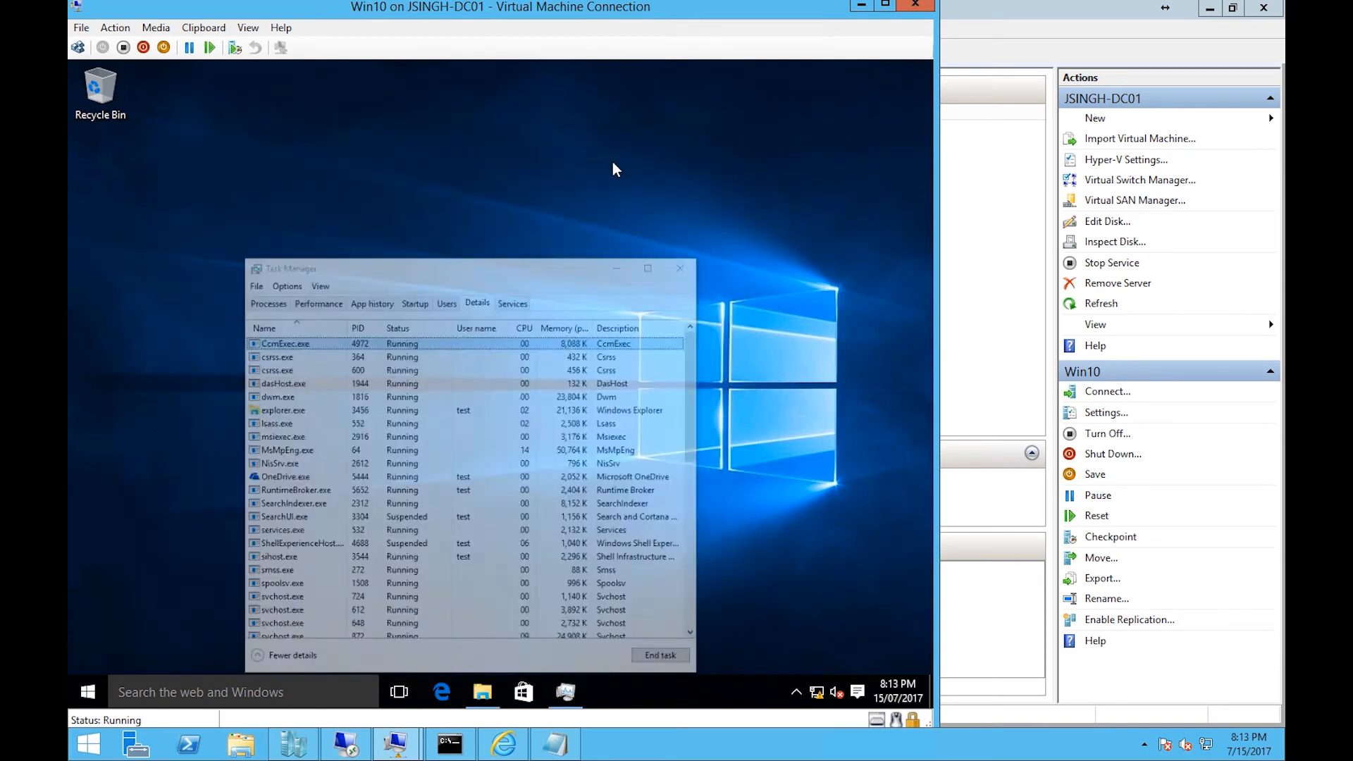
- Open Control Panel from the Run dialog, view it by Large icons, and open the Configuration Manager applet
{"action": "key", "text": "super+r"}
{"action": "type", "text": "co"}
{"action": "key", "text": "Return"}
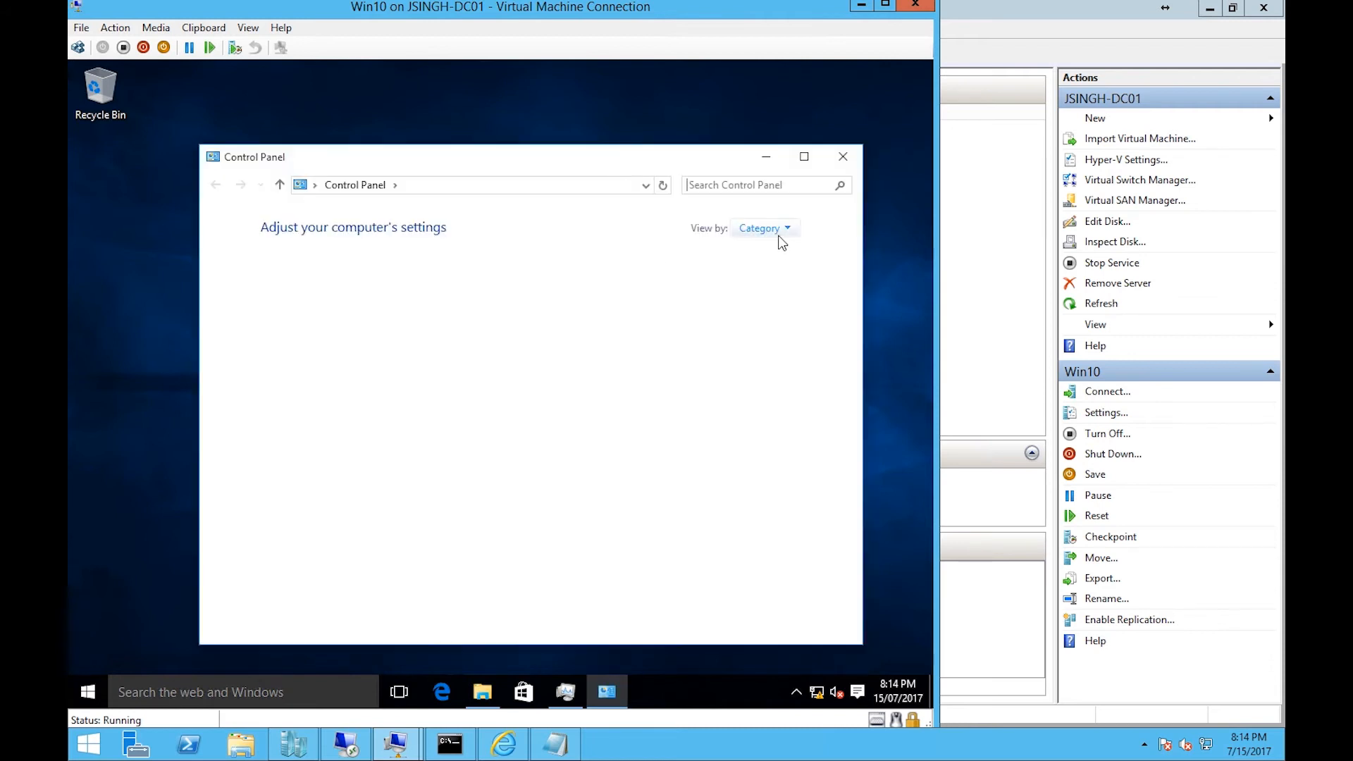
{"action": "left_click", "coordinate": [778, 230]}
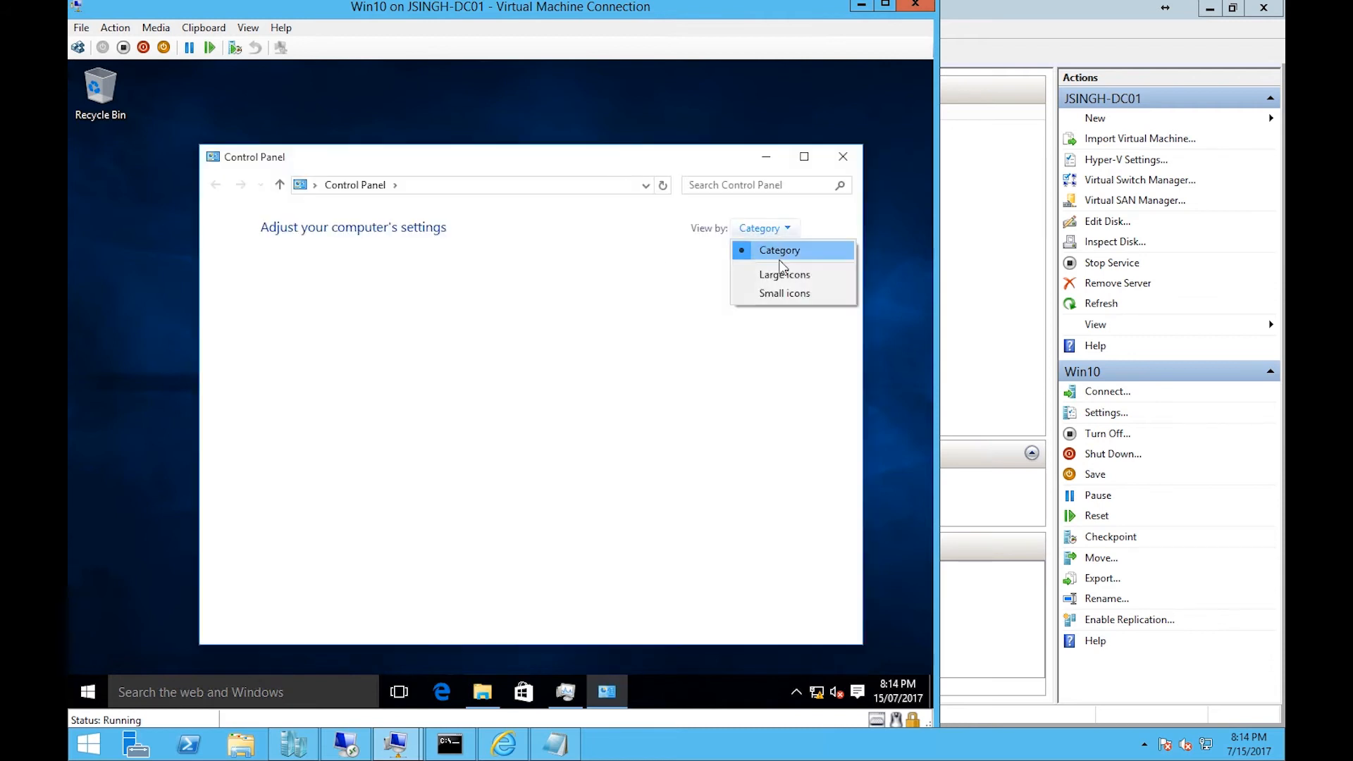
{"action": "left_click", "coordinate": [781, 273]}
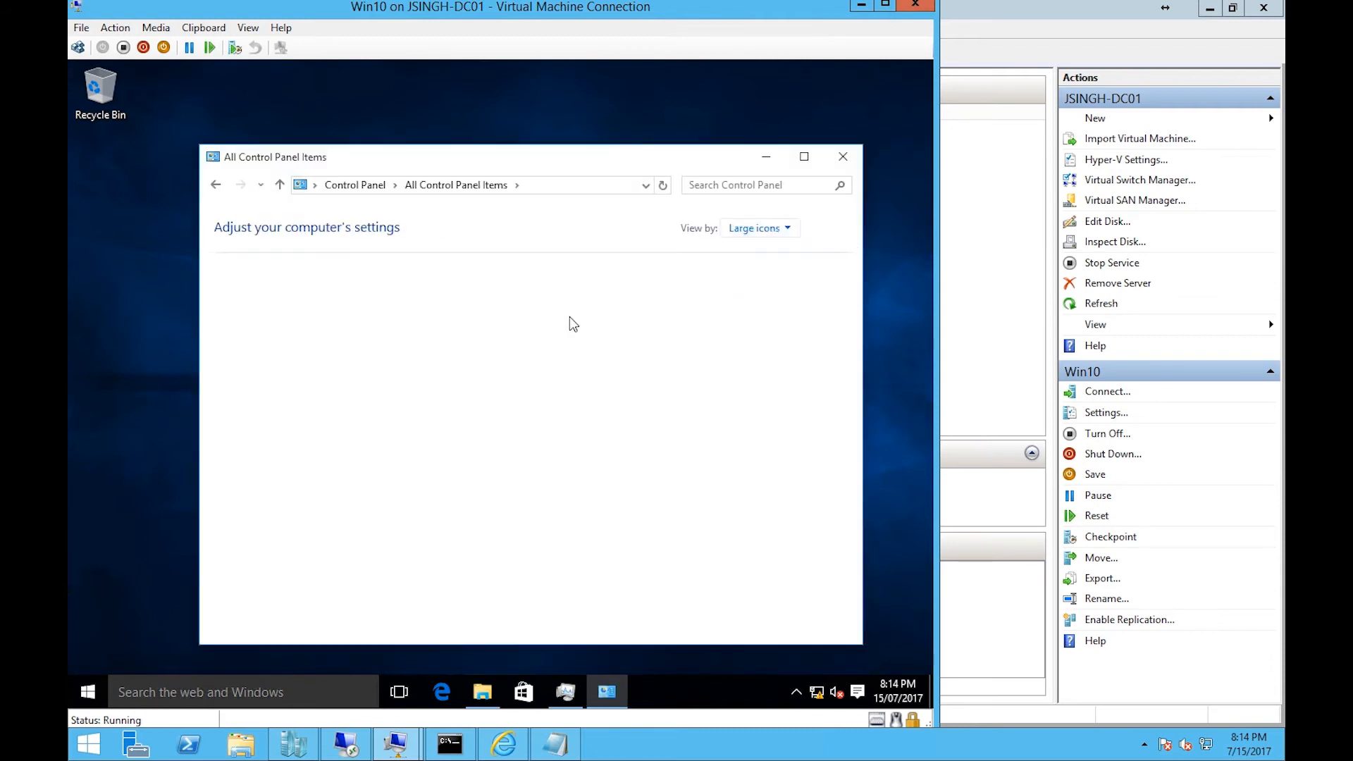
{"action": "left_click_drag", "start_coordinate": [569, 159], "coordinate": [532, 139]}
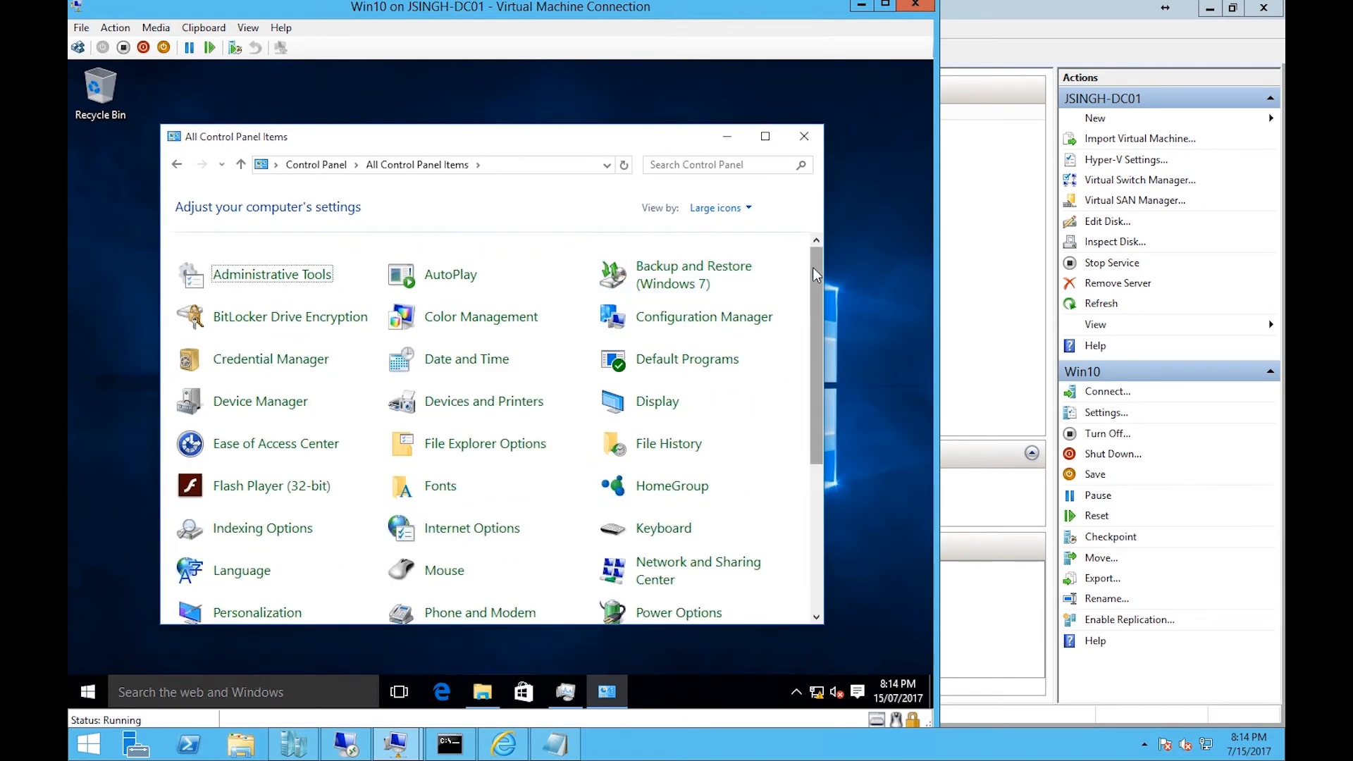
{"action": "left_click", "coordinate": [707, 325]}
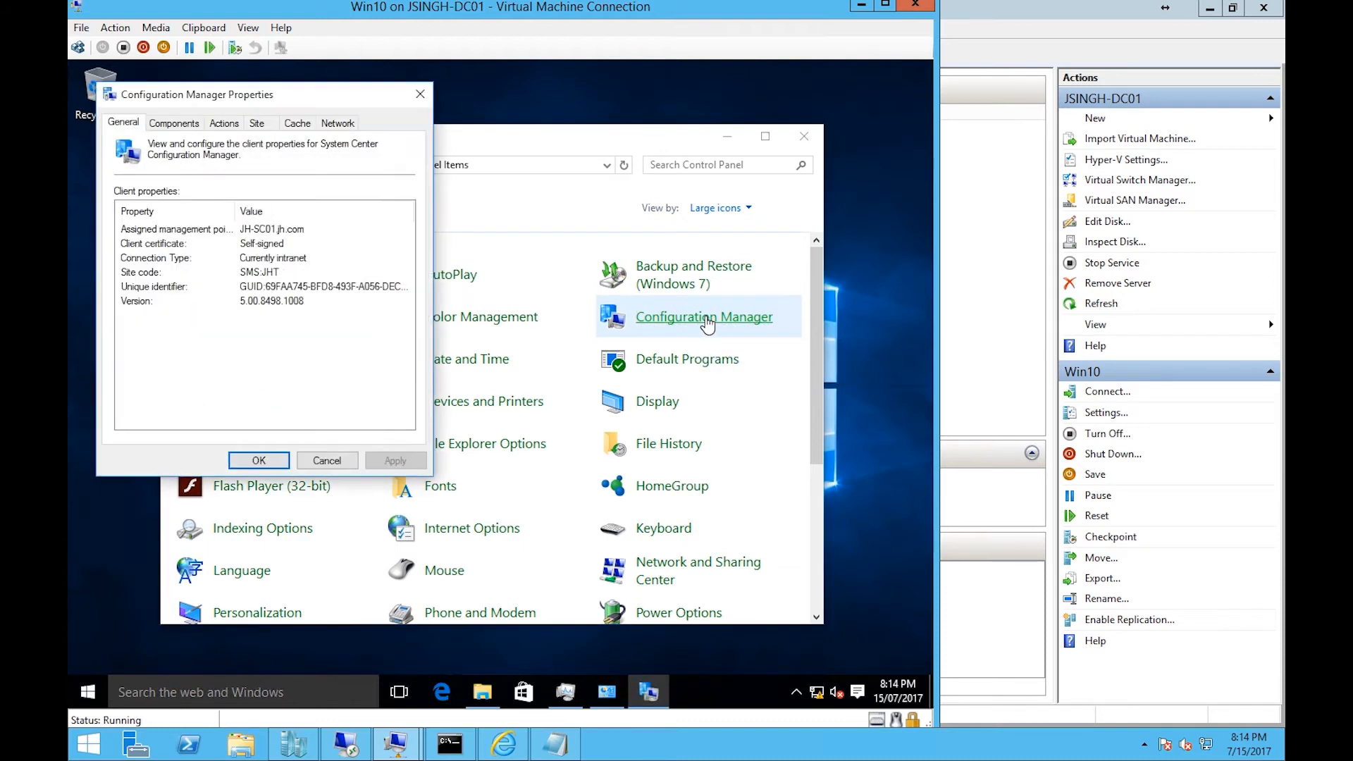
- Review the client properties on the General tab and the installed components list
{"action": "left_click", "coordinate": [304, 228]}
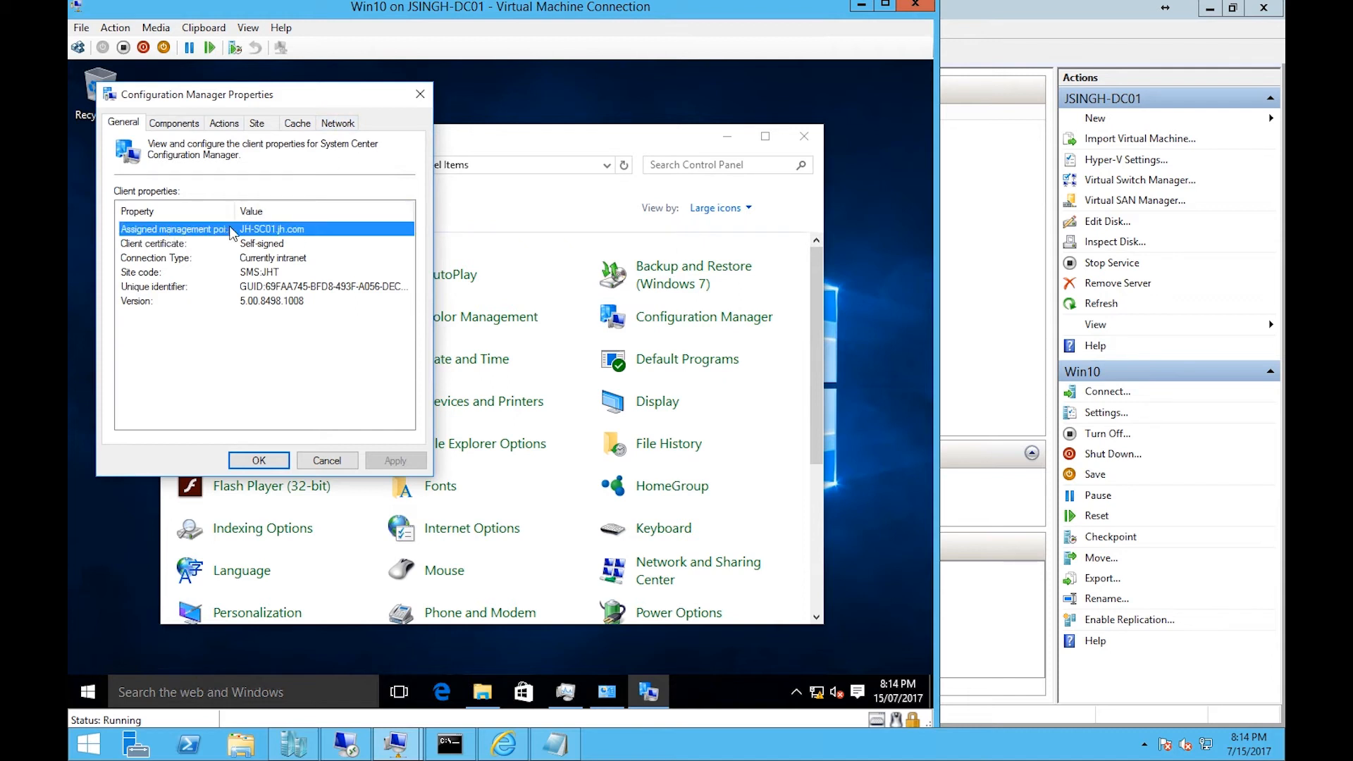
{"action": "left_click_drag", "start_coordinate": [238, 211], "coordinate": [257, 209]}
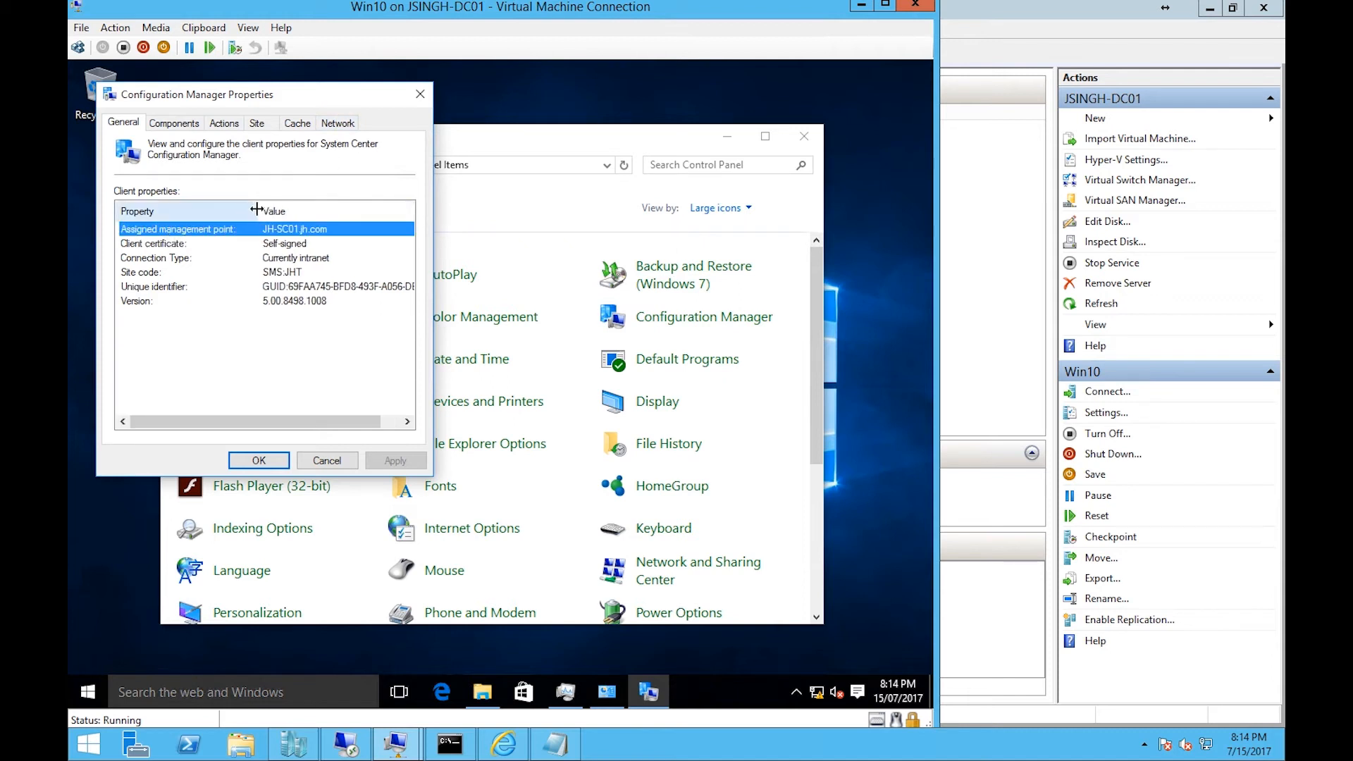
{"action": "left_click", "coordinate": [305, 244]}
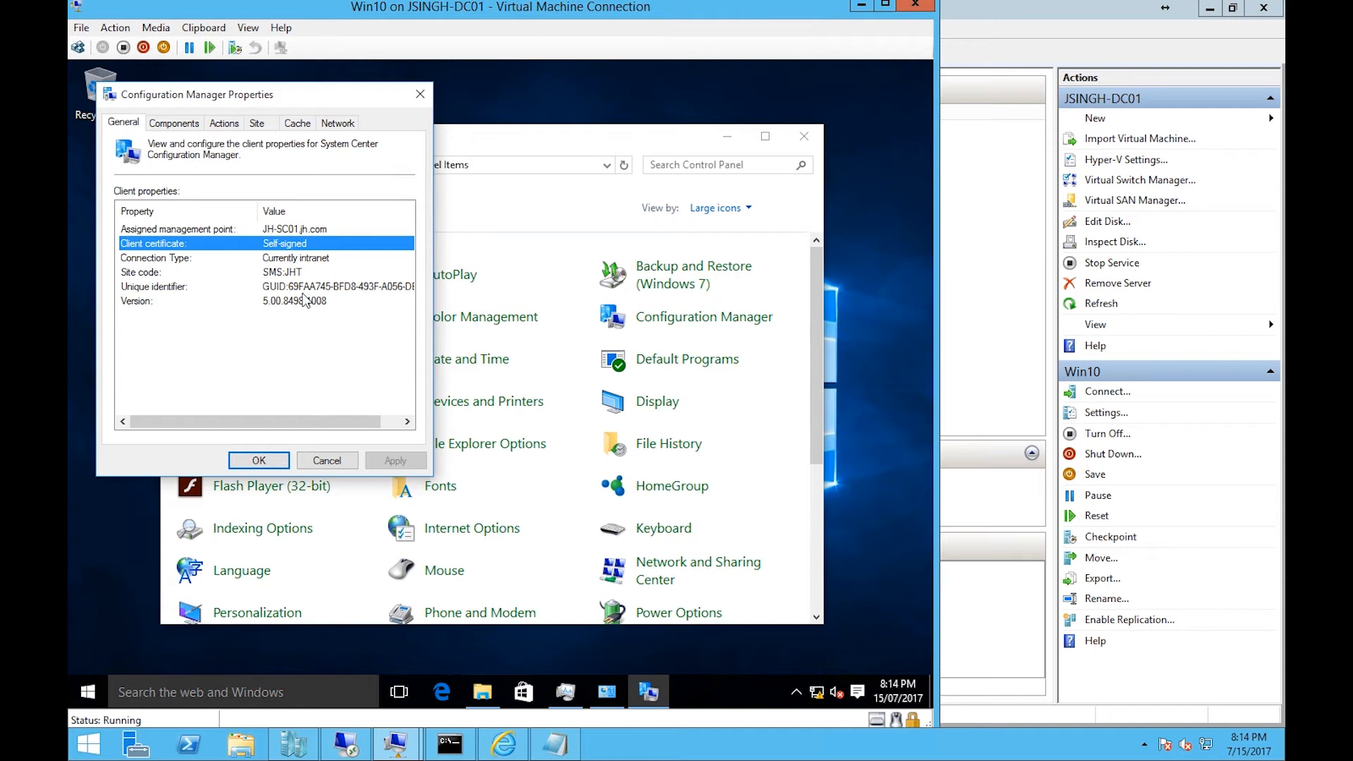
{"action": "left_click", "coordinate": [305, 300]}
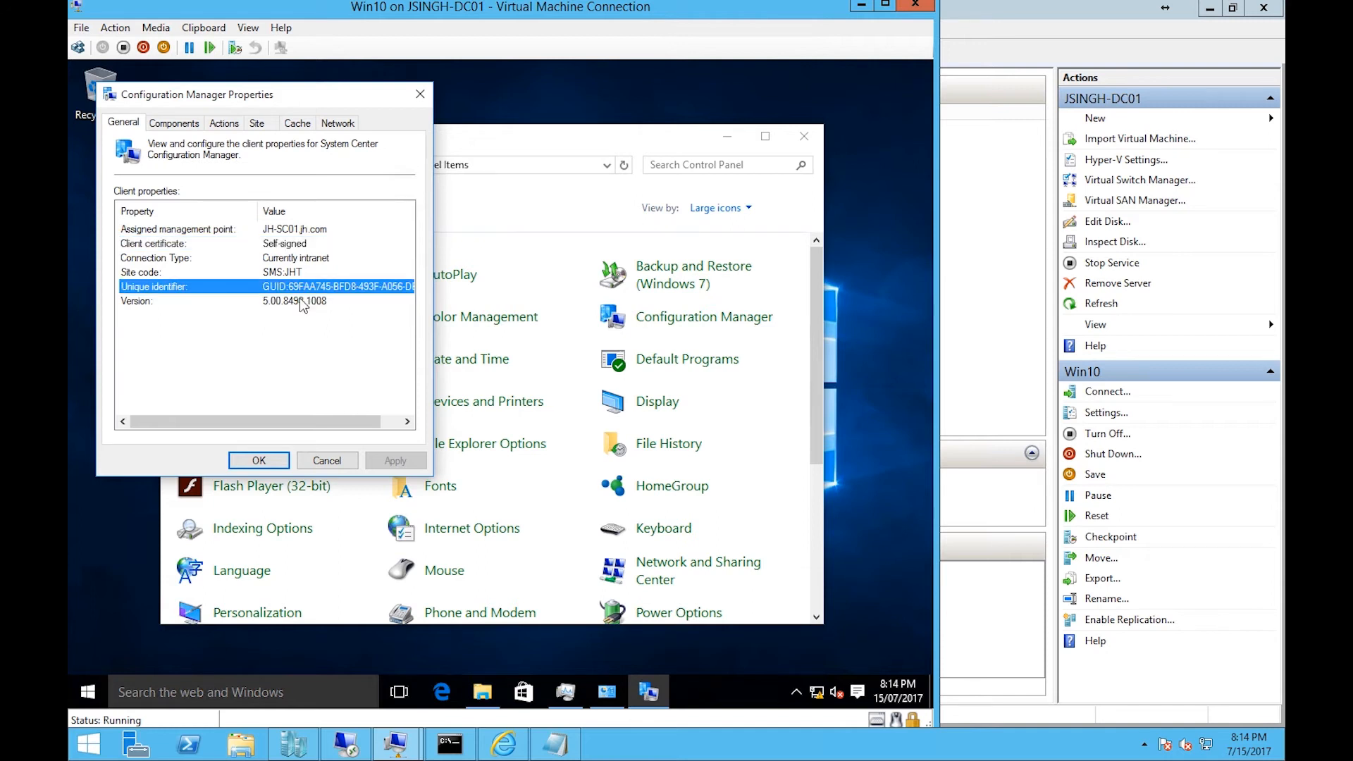
{"action": "left_click", "coordinate": [176, 124]}
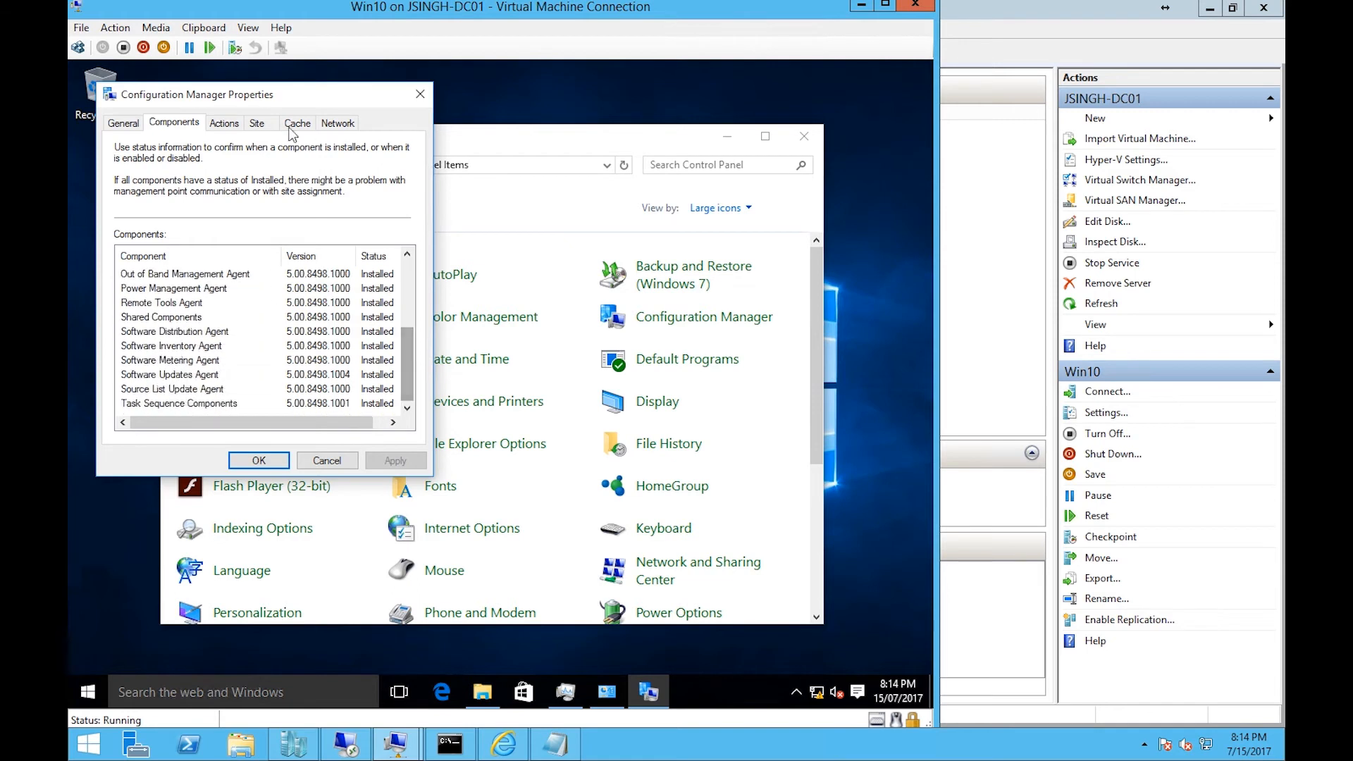
- Select the Machine Policy and User Policy Retrieval & Evaluation Cycle actions on the Actions tab
{"action": "left_click", "coordinate": [224, 123]}
{"action": "left_click", "coordinate": [247, 219]}
{"action": "left_click", "coordinate": [240, 232]}
{"action": "left_click", "coordinate": [235, 218]}
{"action": "left_click", "coordinate": [238, 233]}
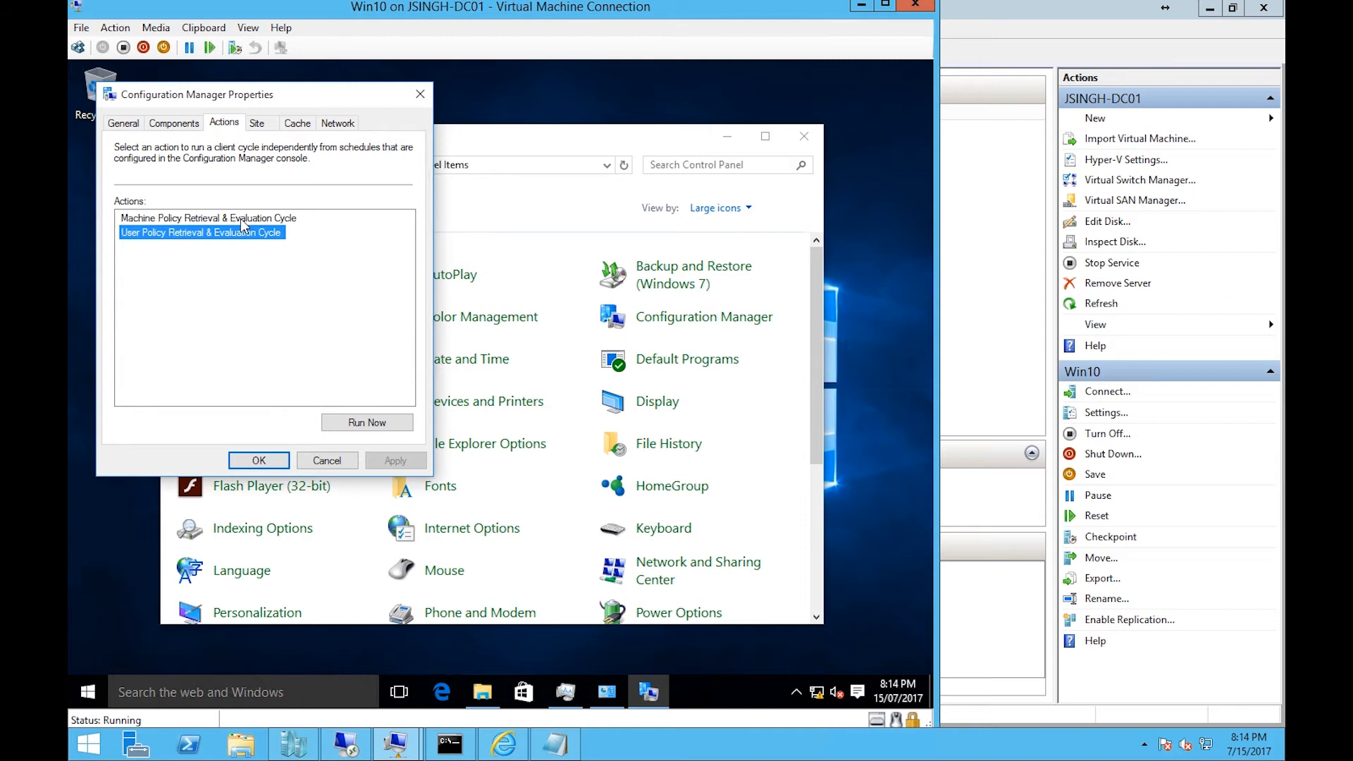
- Browse the Site, Cache, General, Components and Actions tabs of the Configuration Manager Properties
{"action": "left_click", "coordinate": [260, 123]}
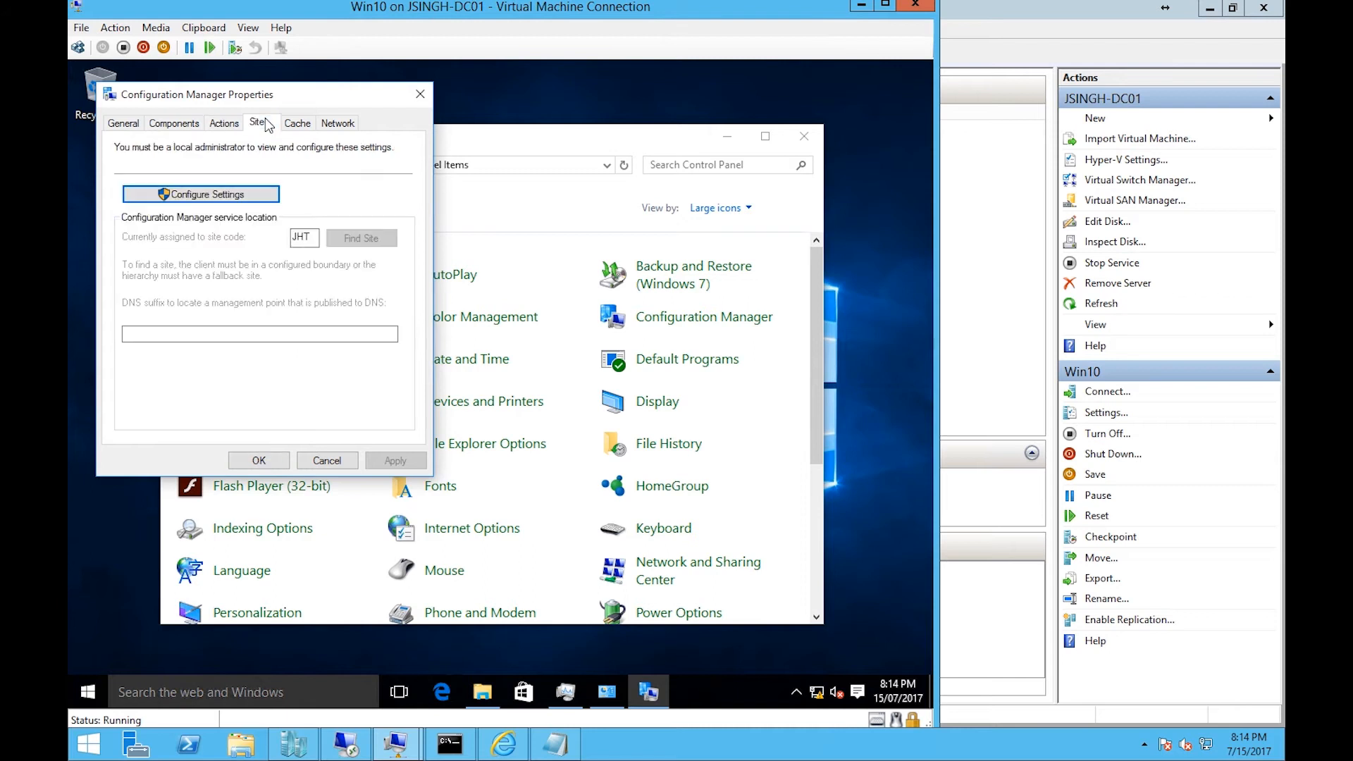
{"action": "left_click", "coordinate": [298, 124]}
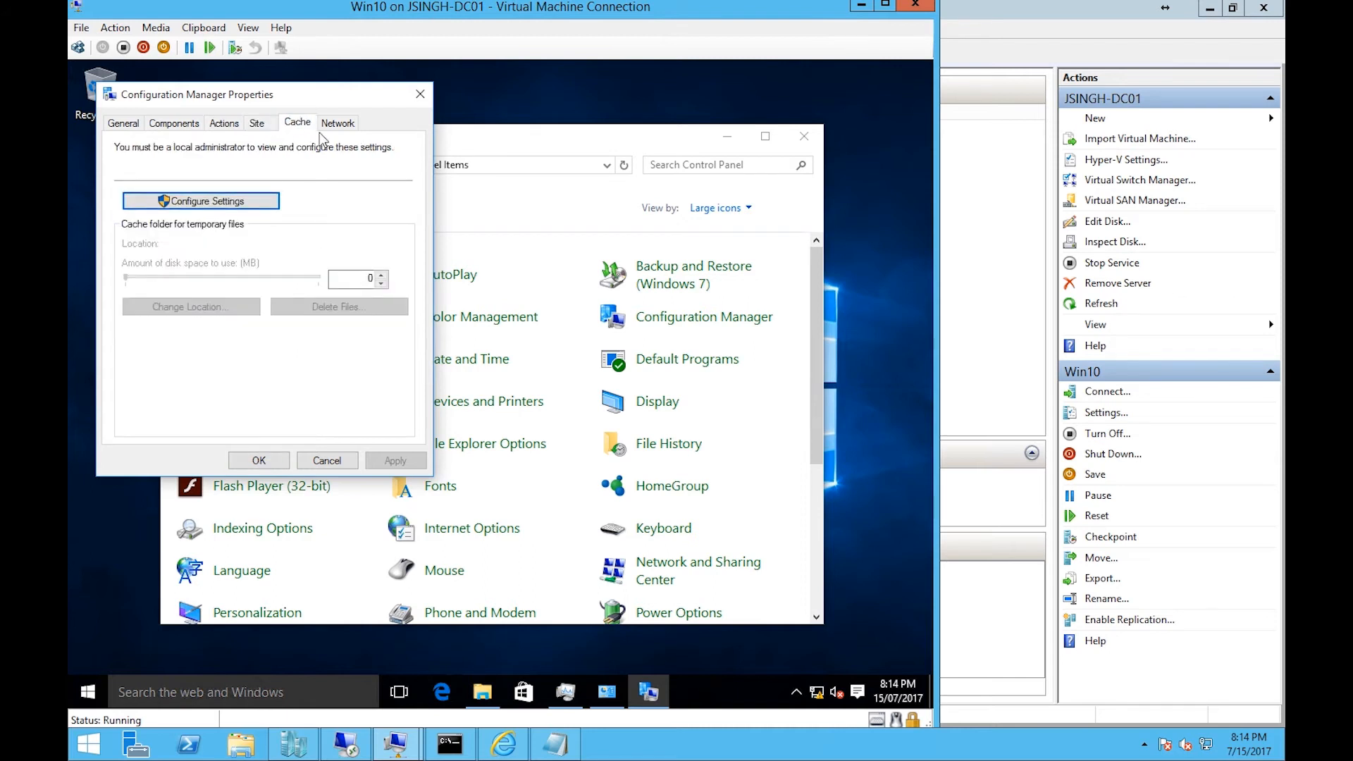
{"action": "key", "text": "Right"}
{"action": "left_click", "coordinate": [124, 125]}
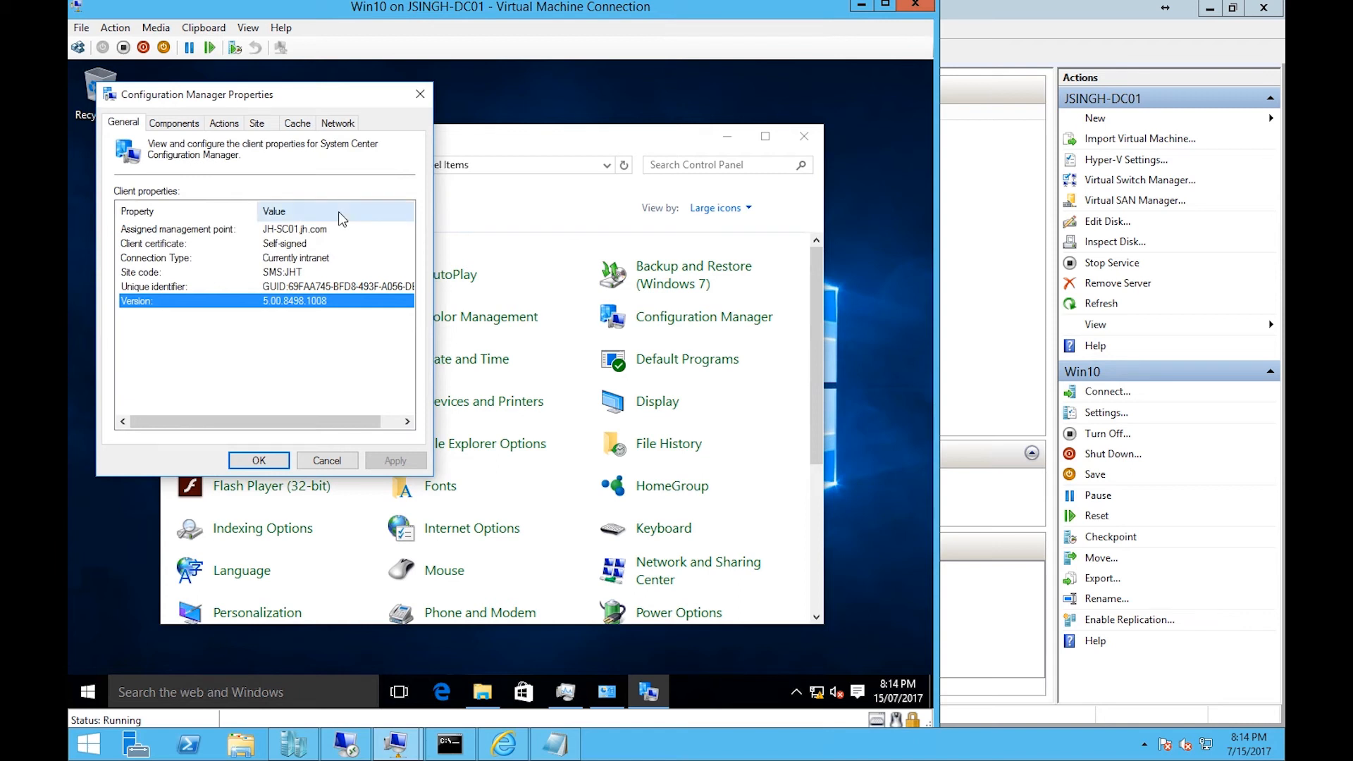
{"action": "left_click", "coordinate": [177, 125]}
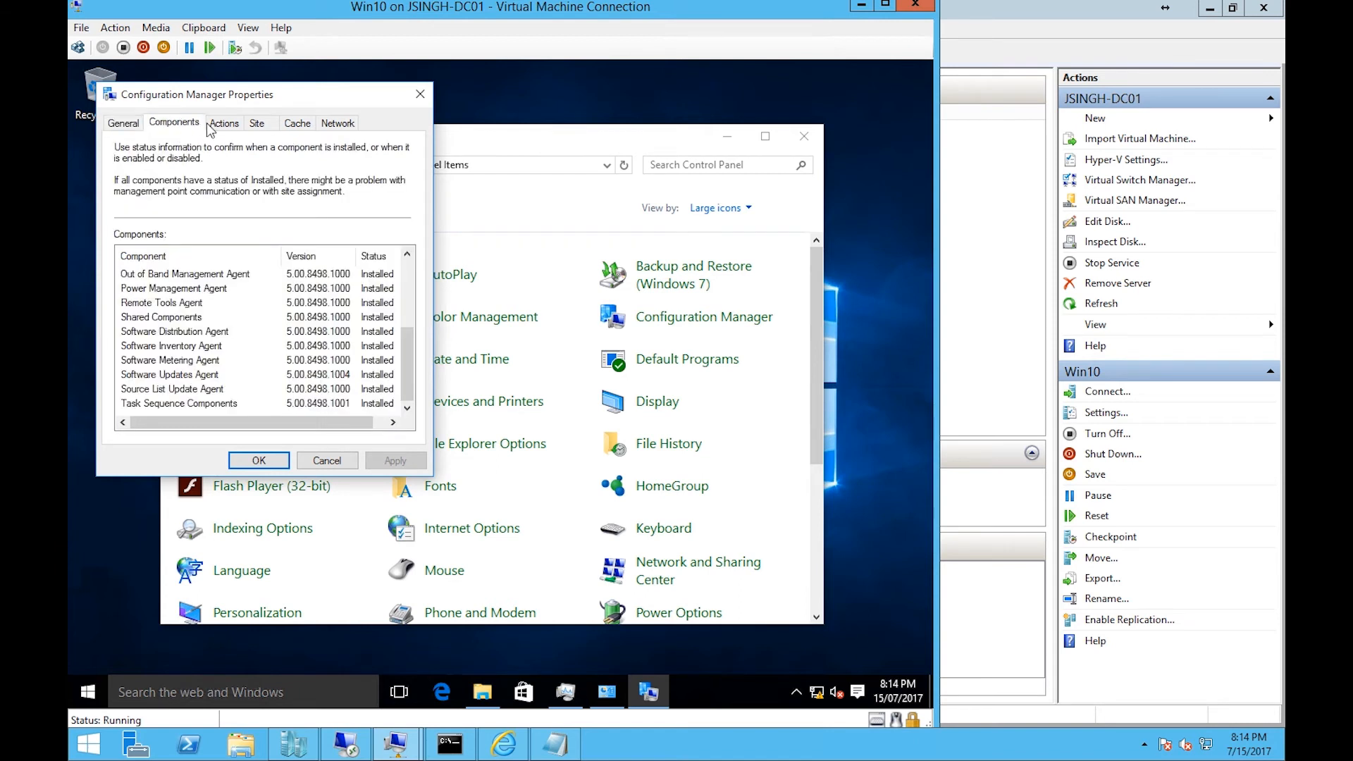
{"action": "left_click", "coordinate": [229, 126]}
{"action": "left_click", "coordinate": [260, 125]}
{"action": "left_click", "coordinate": [231, 127]}
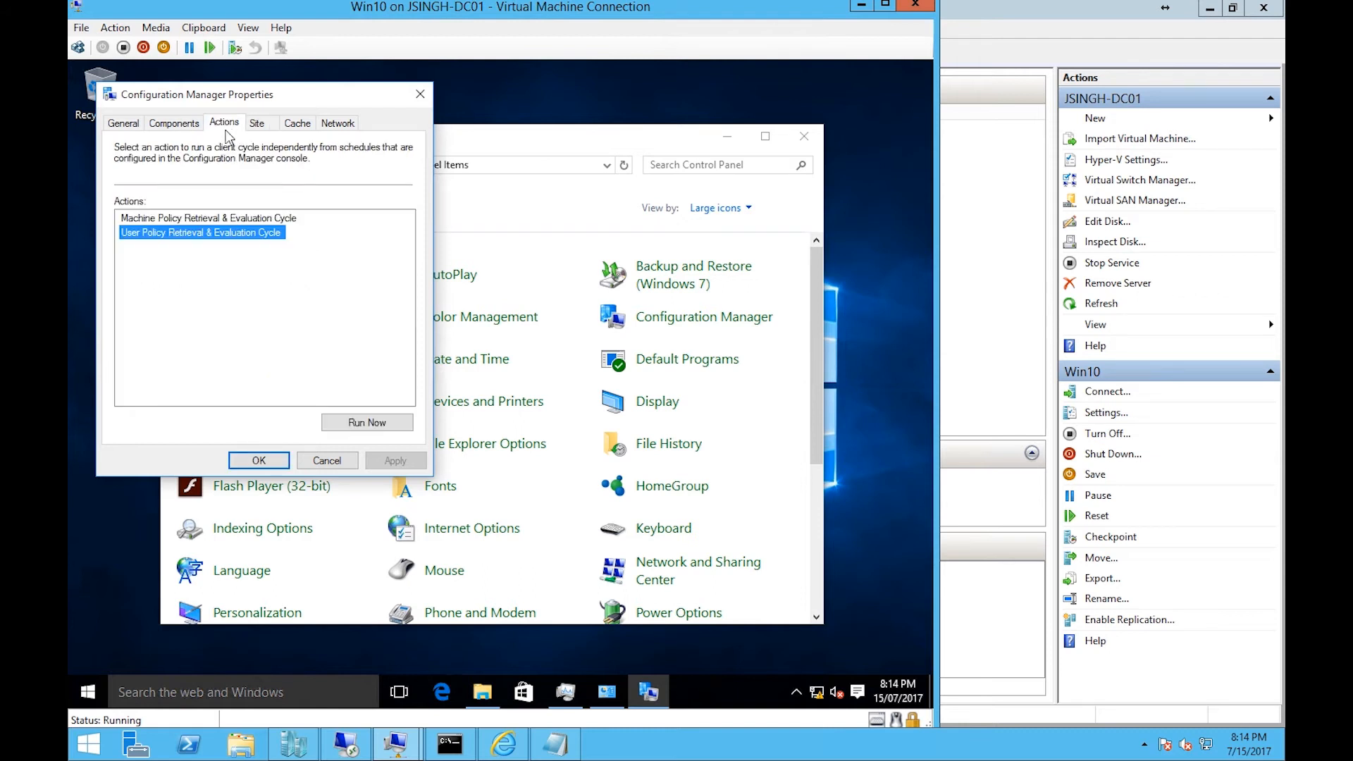
{"action": "left_click", "coordinate": [130, 133]}
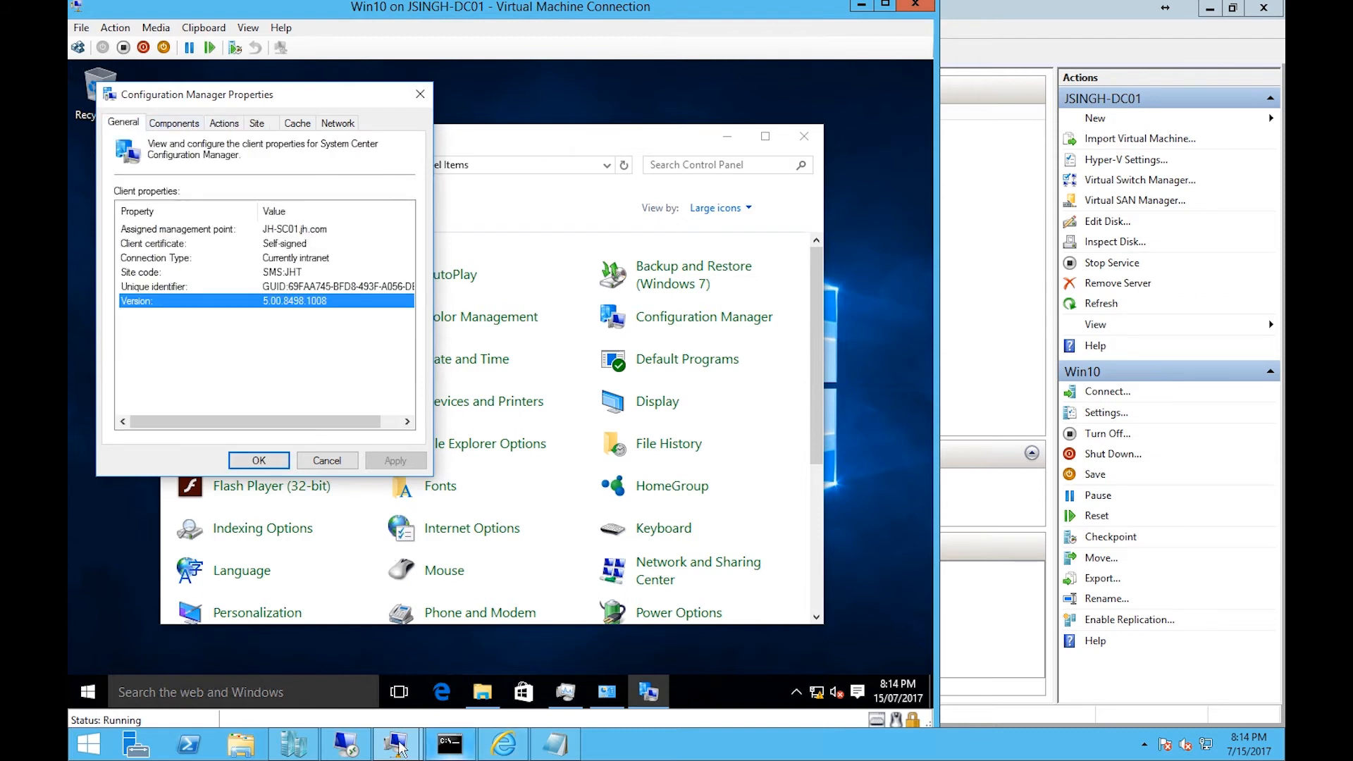
- Switch to the Configuration Manager console and check PC-02's client status in the Devices list
{"action": "mouse_move", "coordinate": [370, 751]}
{"action": "left_click", "coordinate": [346, 656]}
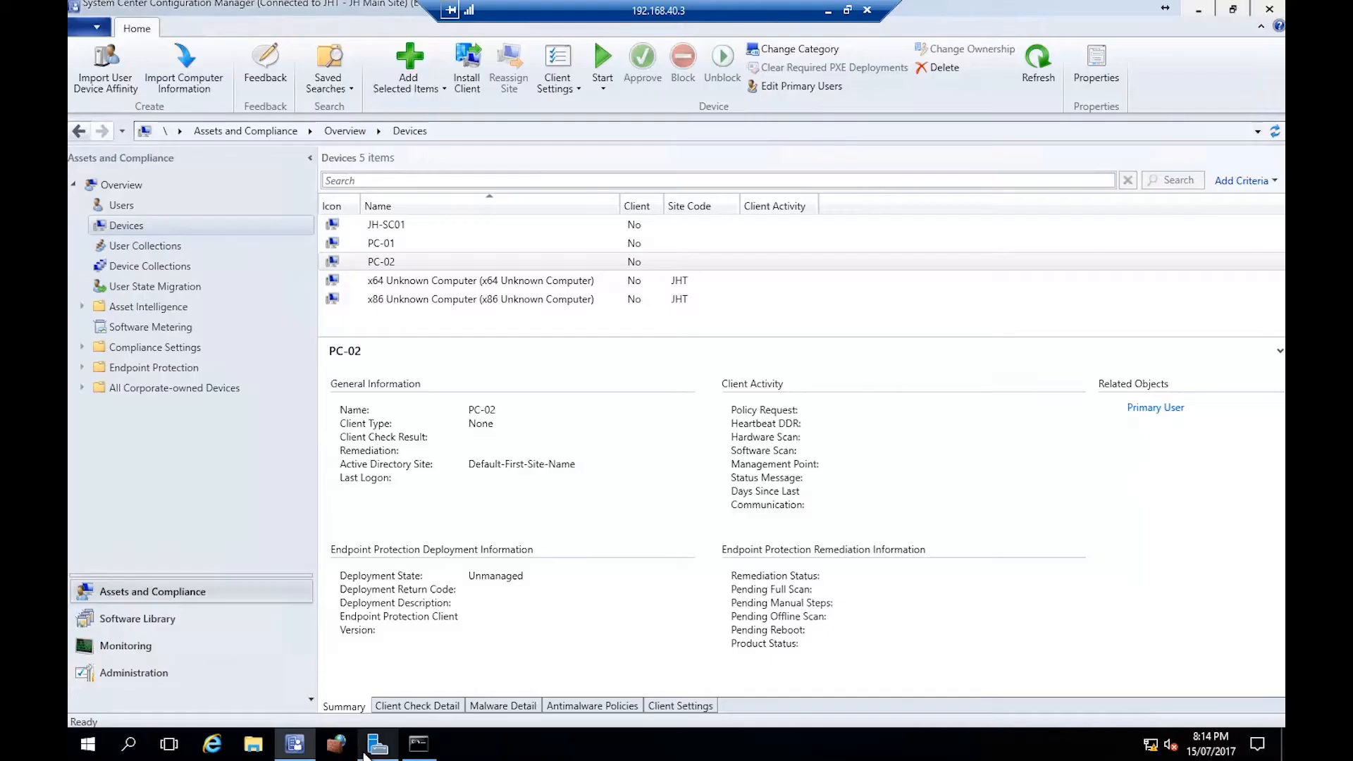
{"action": "left_click", "coordinate": [130, 229]}
{"action": "left_click", "coordinate": [143, 247]}
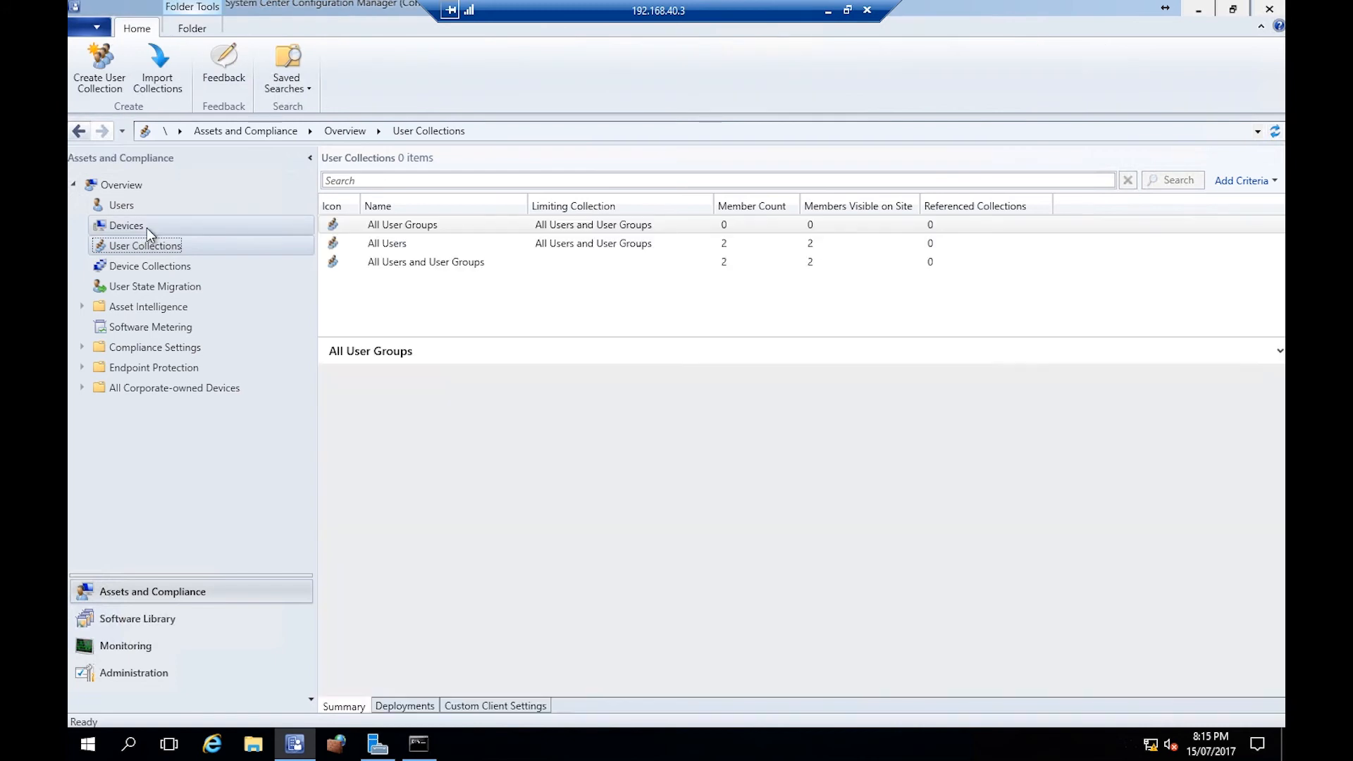
{"action": "left_click", "coordinate": [147, 227]}
{"action": "left_click", "coordinate": [161, 247]}
{"action": "left_click", "coordinate": [154, 230]}
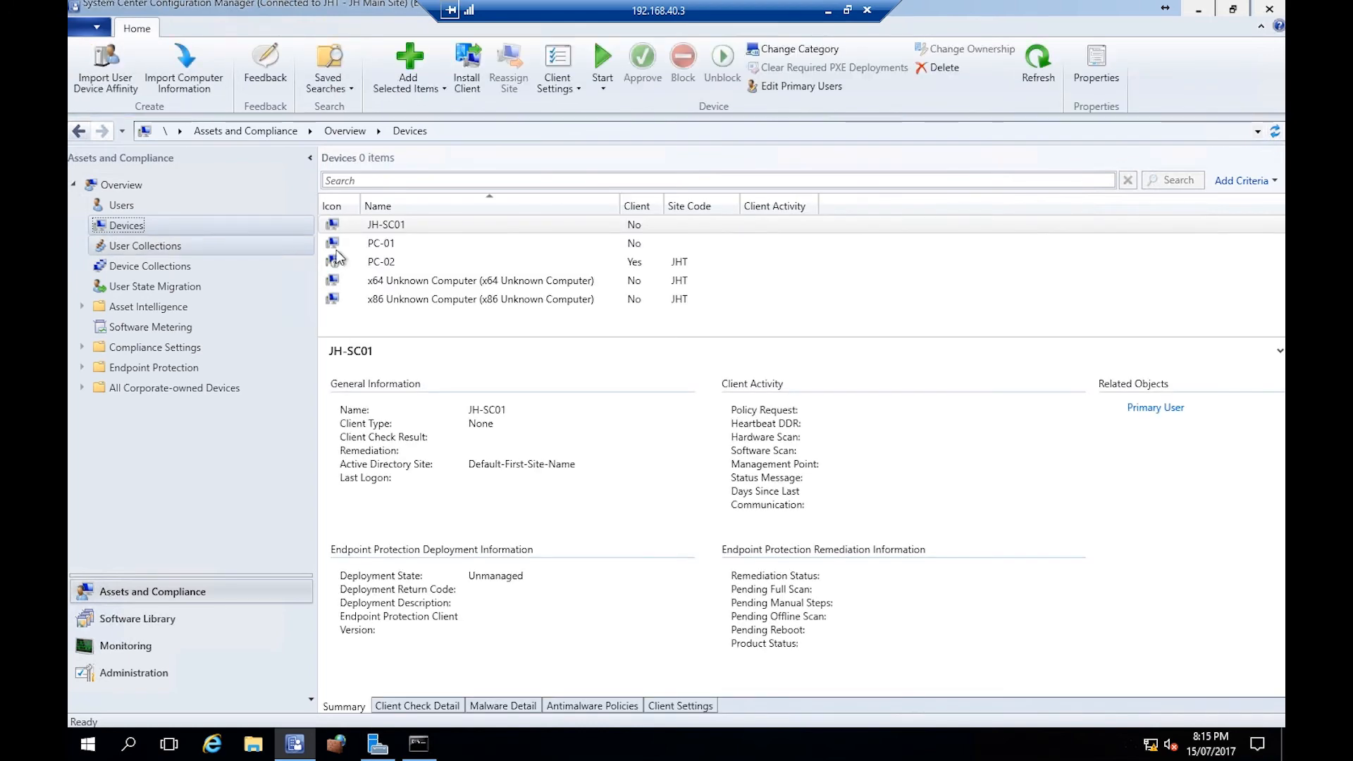
{"action": "left_click", "coordinate": [431, 262]}
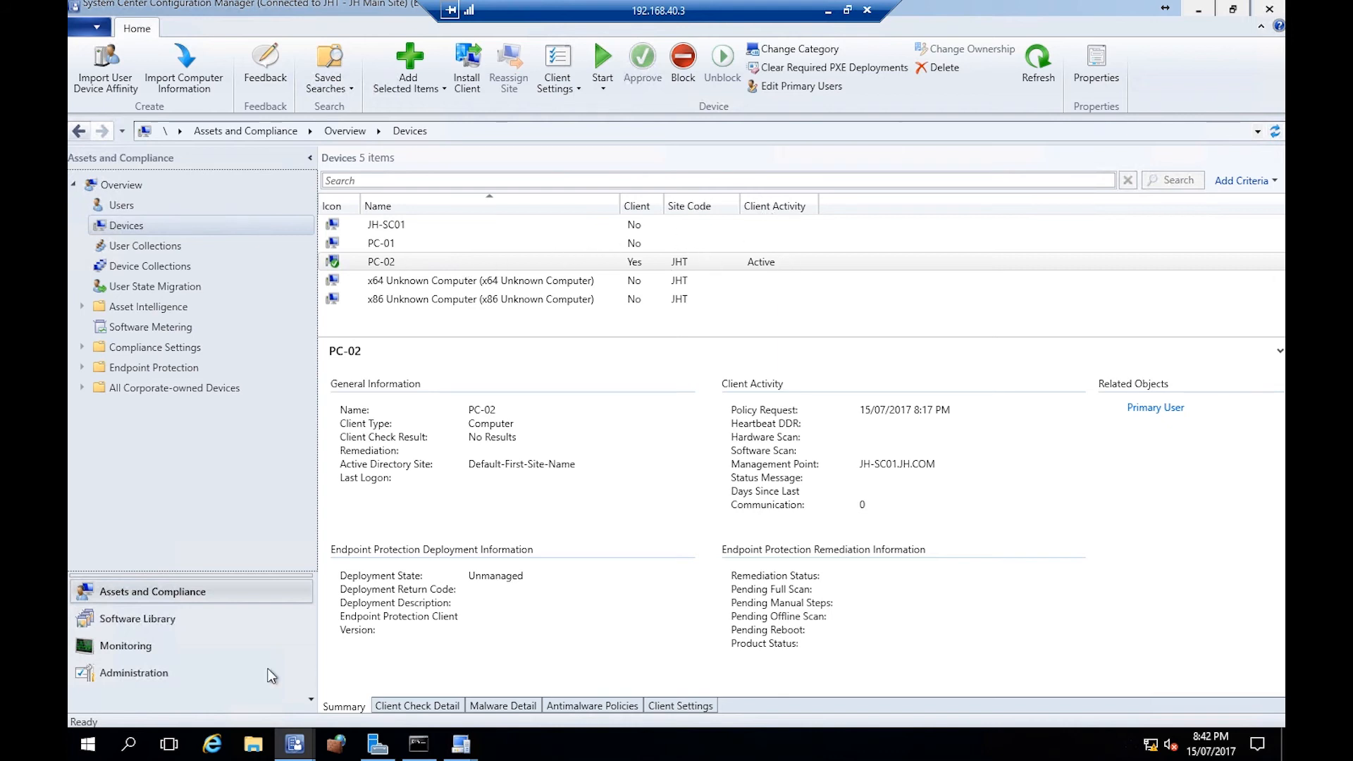
- Open the Default Client Settings and review the Remote Tools remote control configuration and Computer Agent settings
{"action": "left_click", "coordinate": [156, 675]}
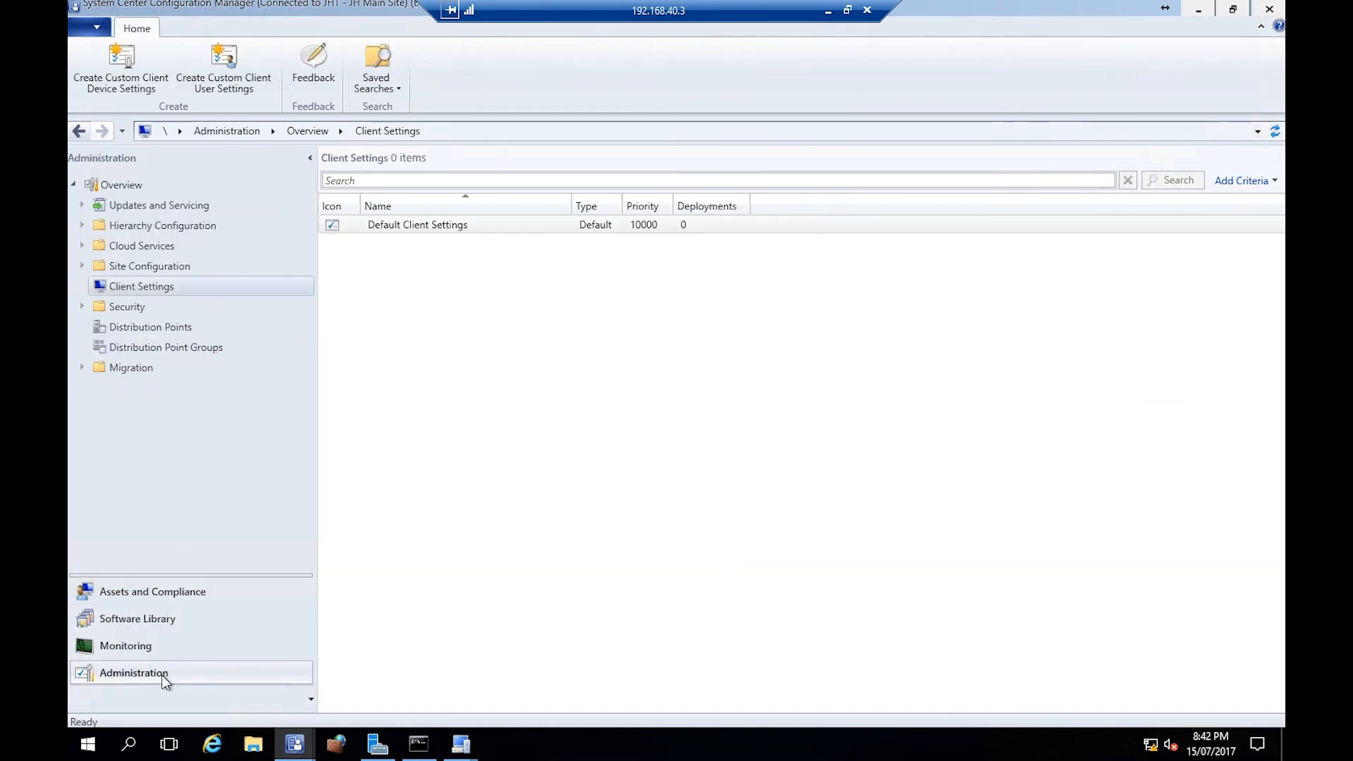
{"action": "right_click", "coordinate": [552, 220]}
{"action": "left_click", "coordinate": [591, 234]}
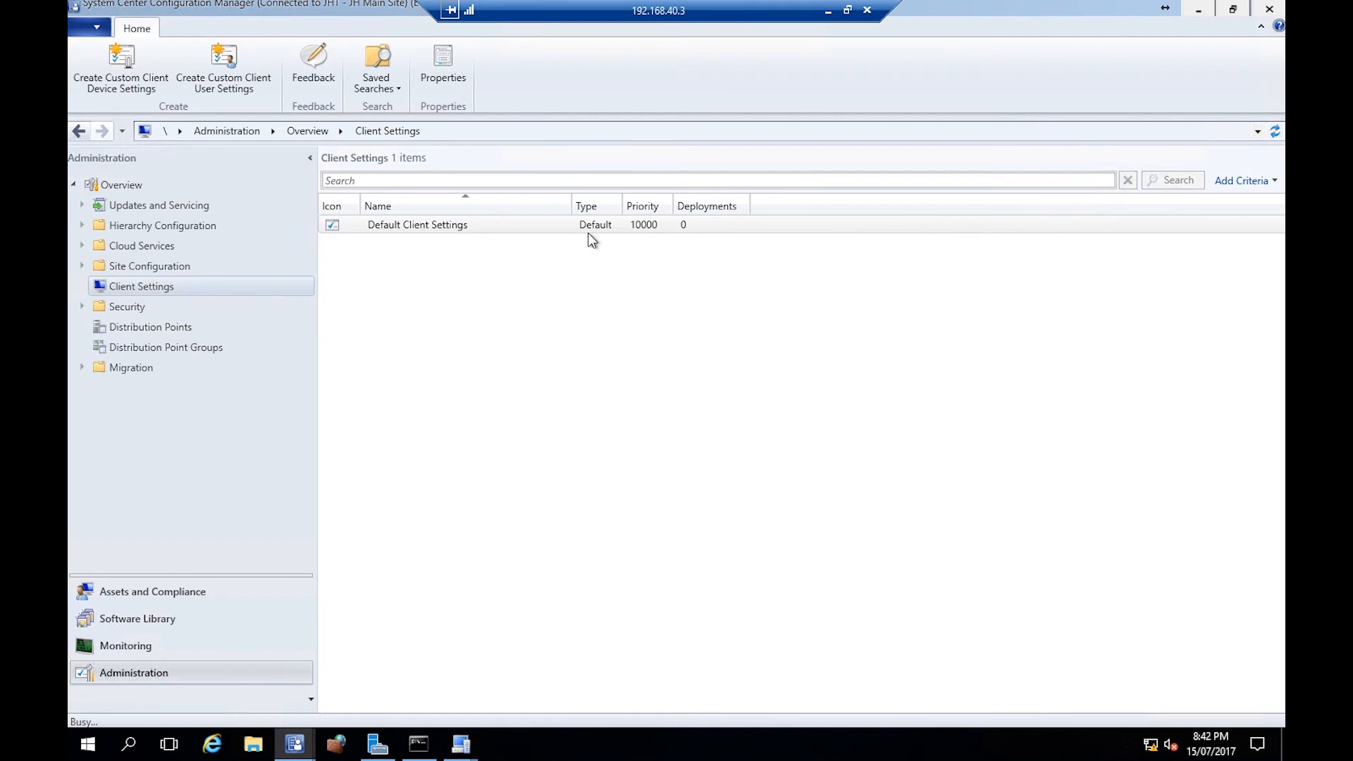
{"action": "left_click", "coordinate": [423, 326]}
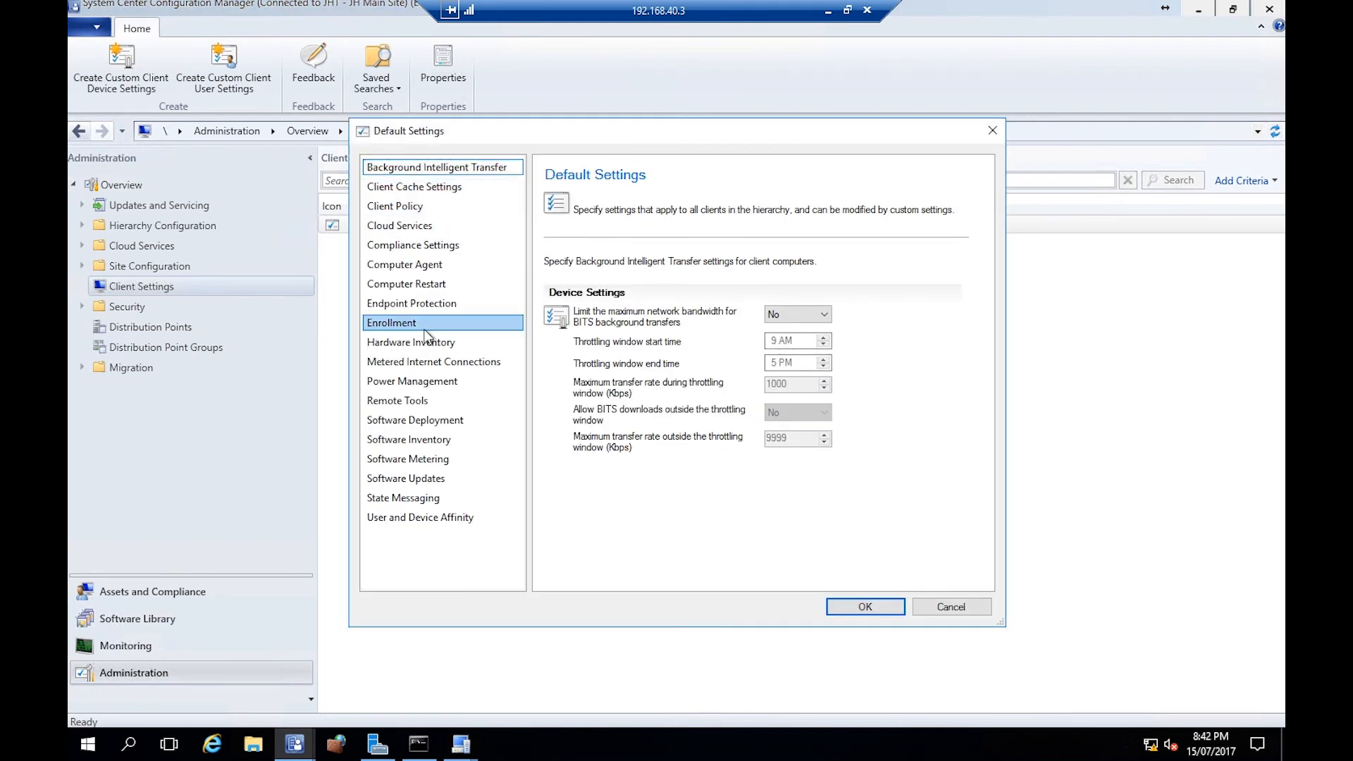
{"action": "left_click", "coordinate": [430, 383]}
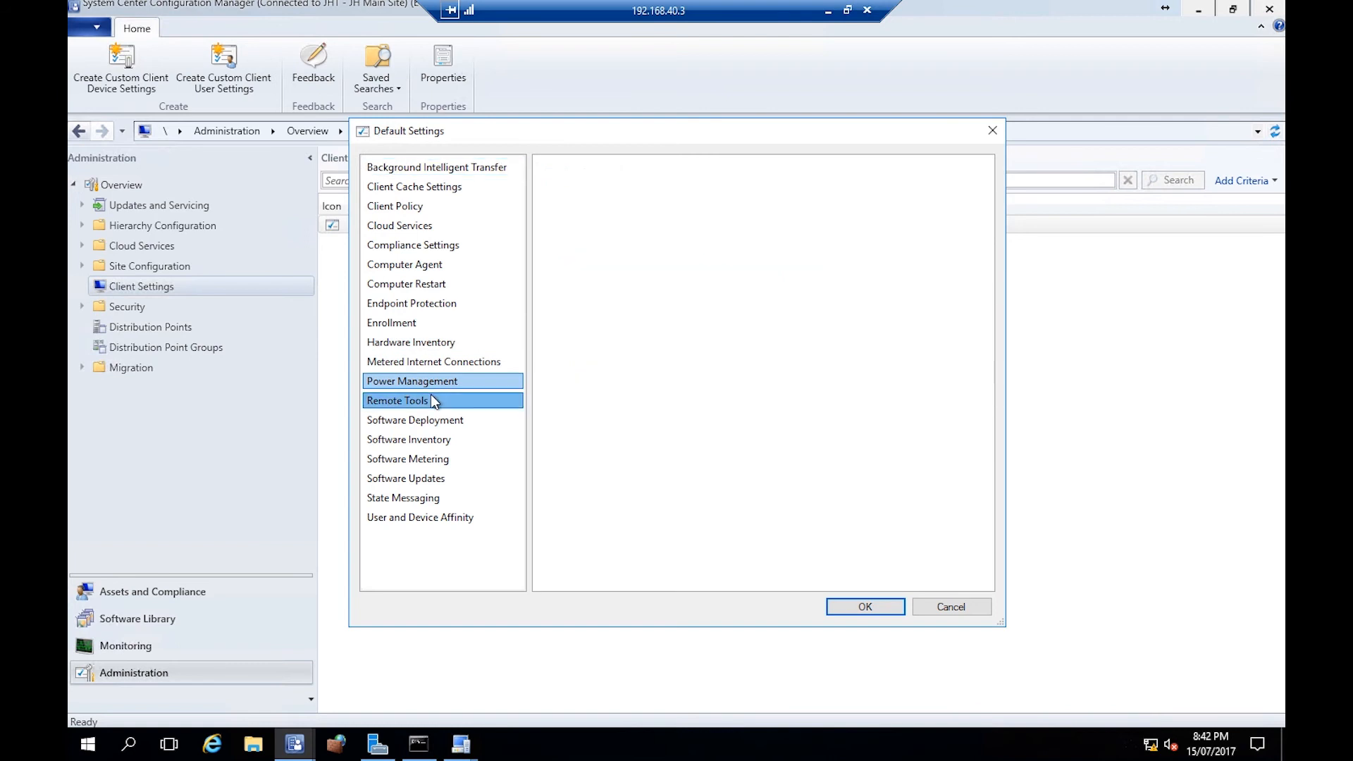
{"action": "left_click", "coordinate": [432, 401]}
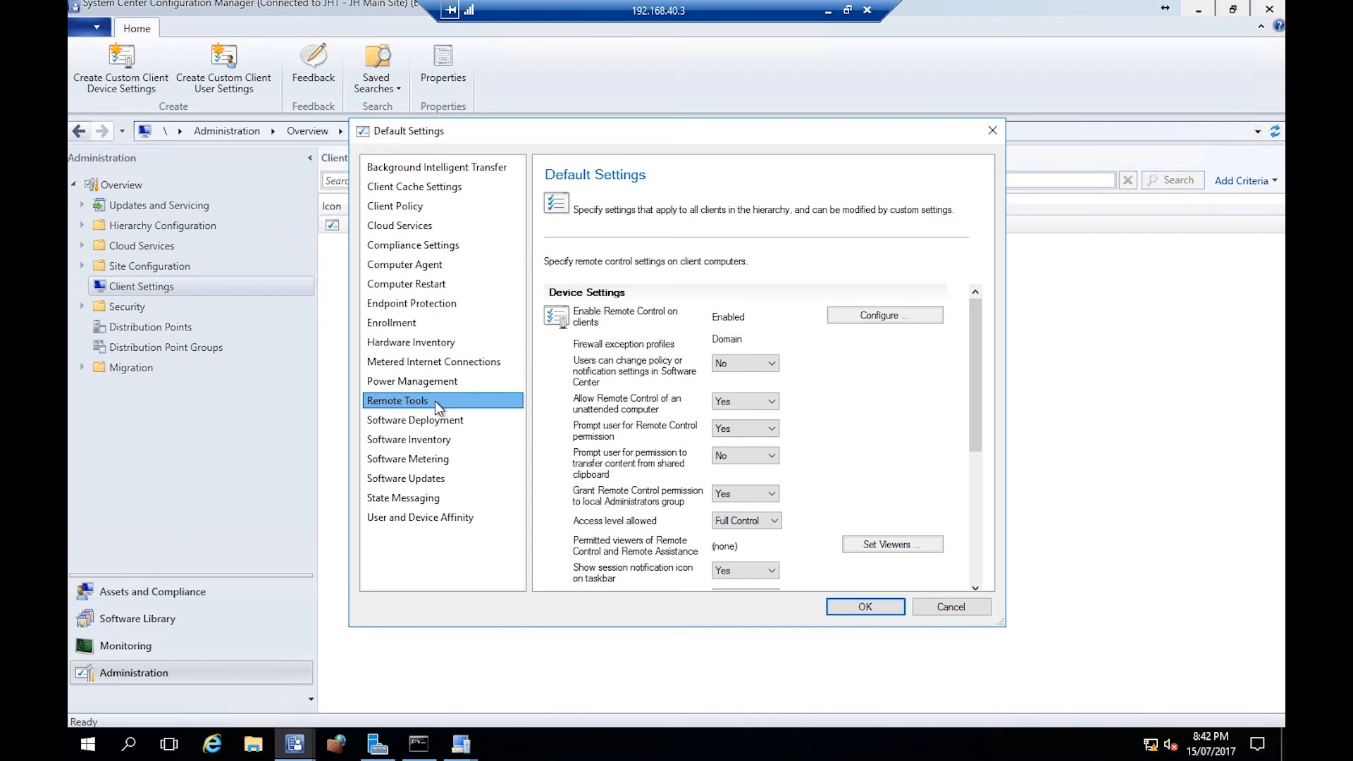
{"action": "left_click", "coordinate": [926, 314]}
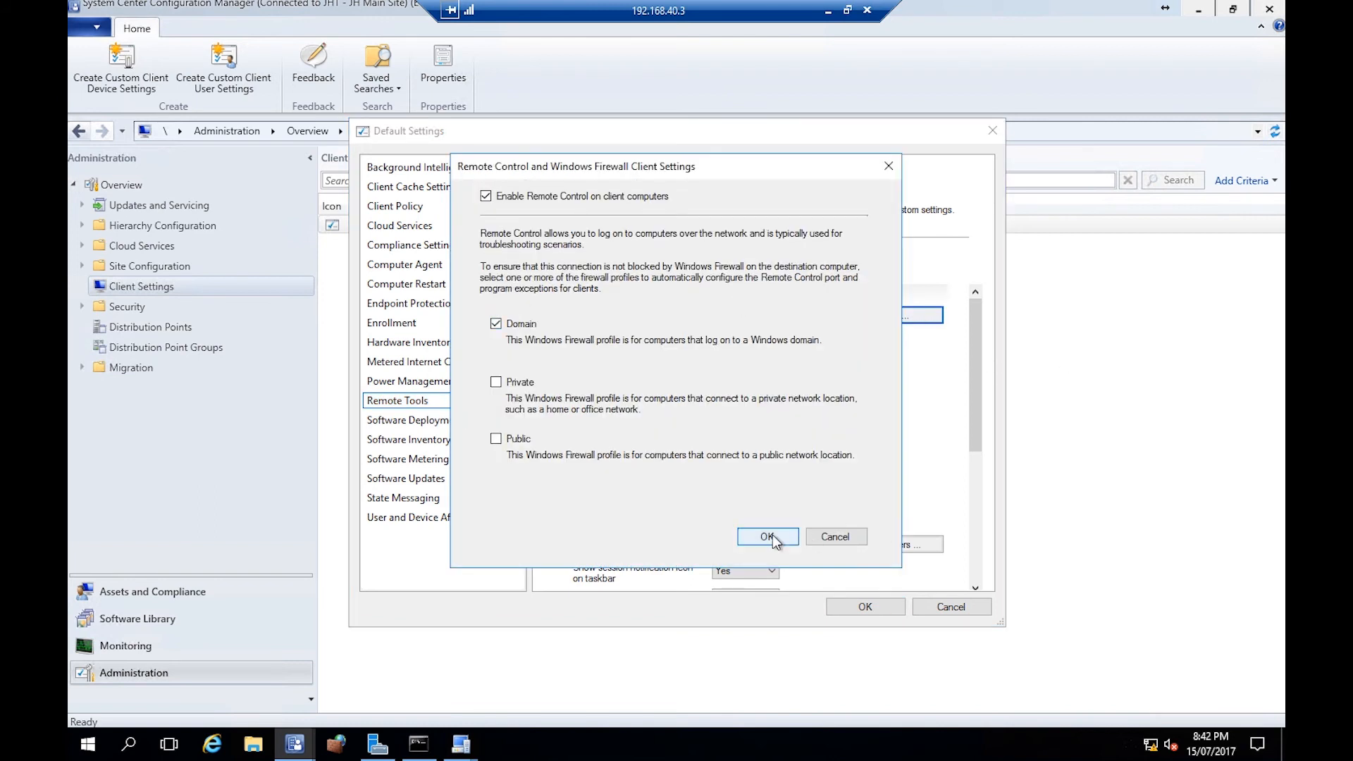
{"action": "left_click", "coordinate": [825, 534]}
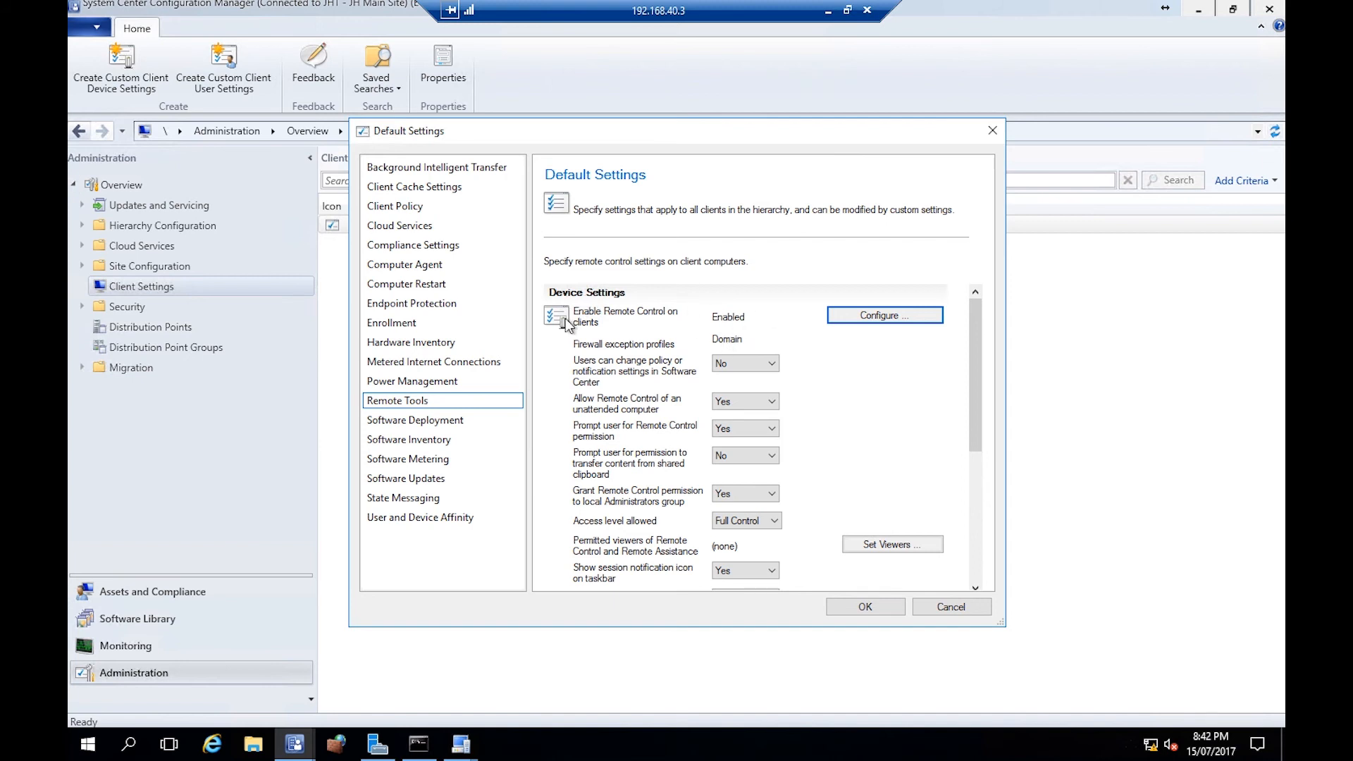
{"action": "left_click", "coordinate": [439, 265]}
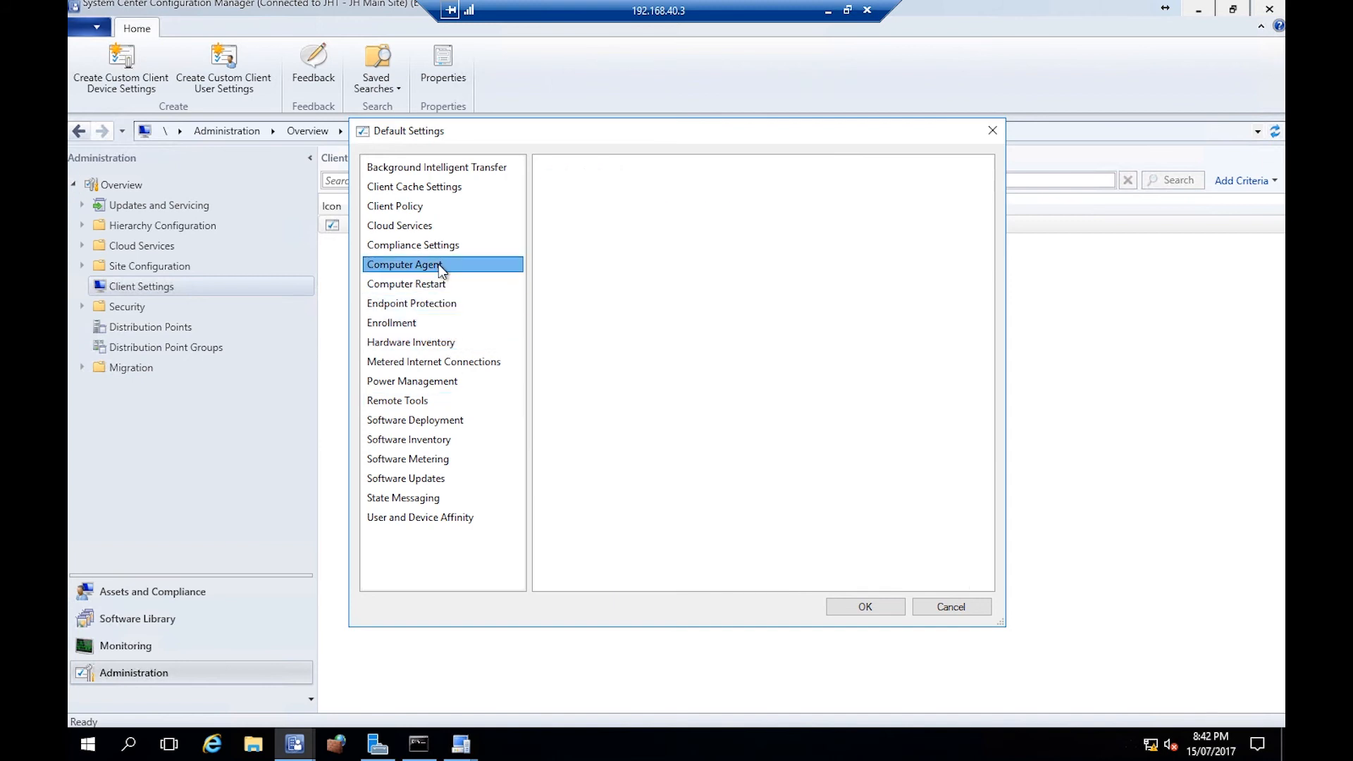
{"action": "left_click_drag", "start_coordinate": [816, 501], "coordinate": [655, 509]}
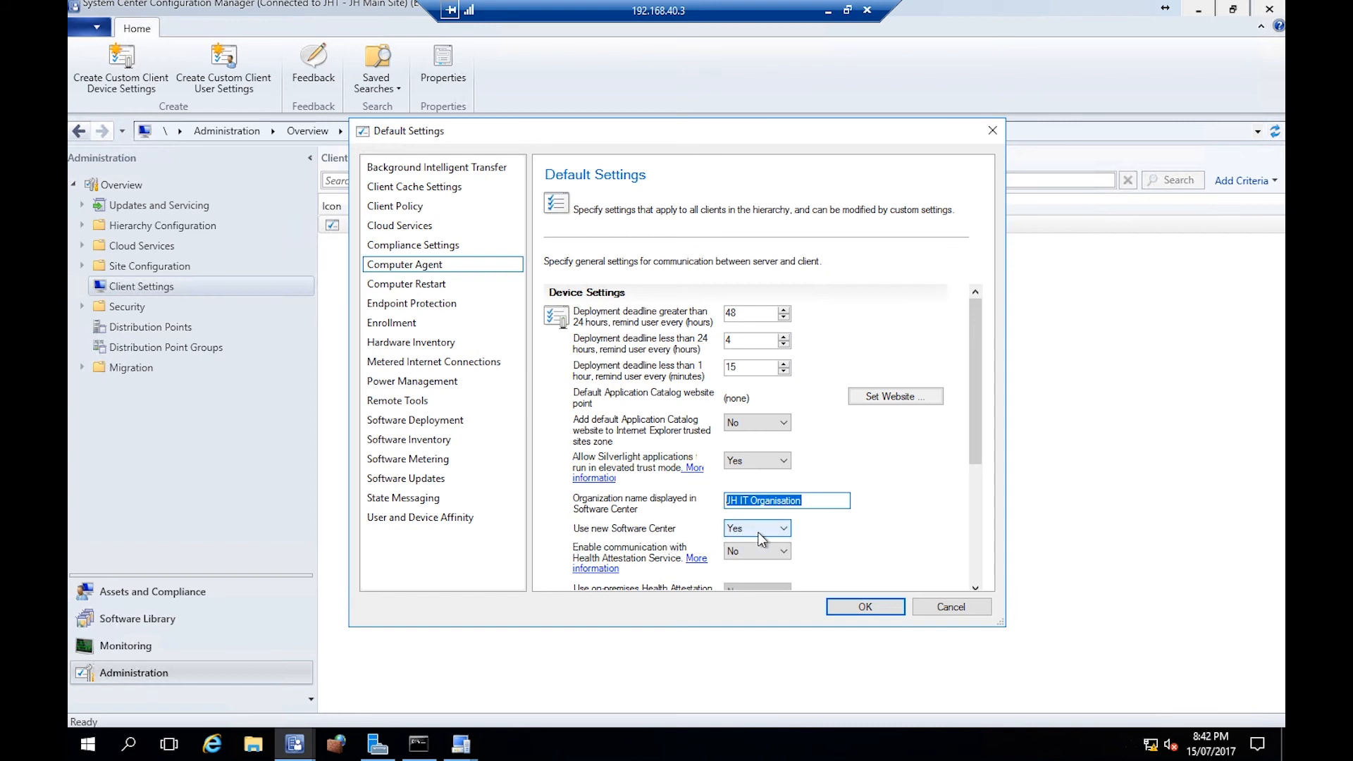
{"action": "left_click", "coordinate": [885, 607]}
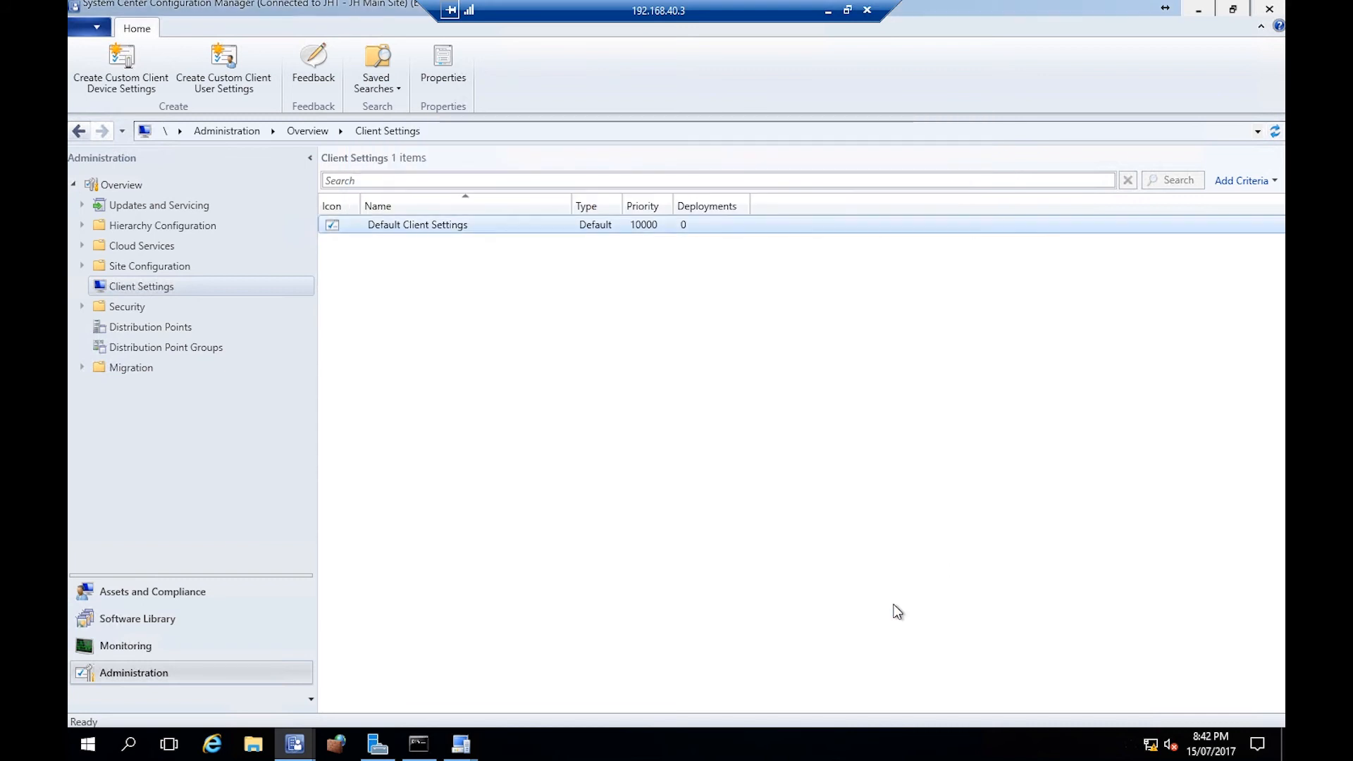
- On the Win10 machine, open Software Center from the Start menu's Microsoft System Center folder, then close it
{"action": "left_click", "coordinate": [874, 519]}
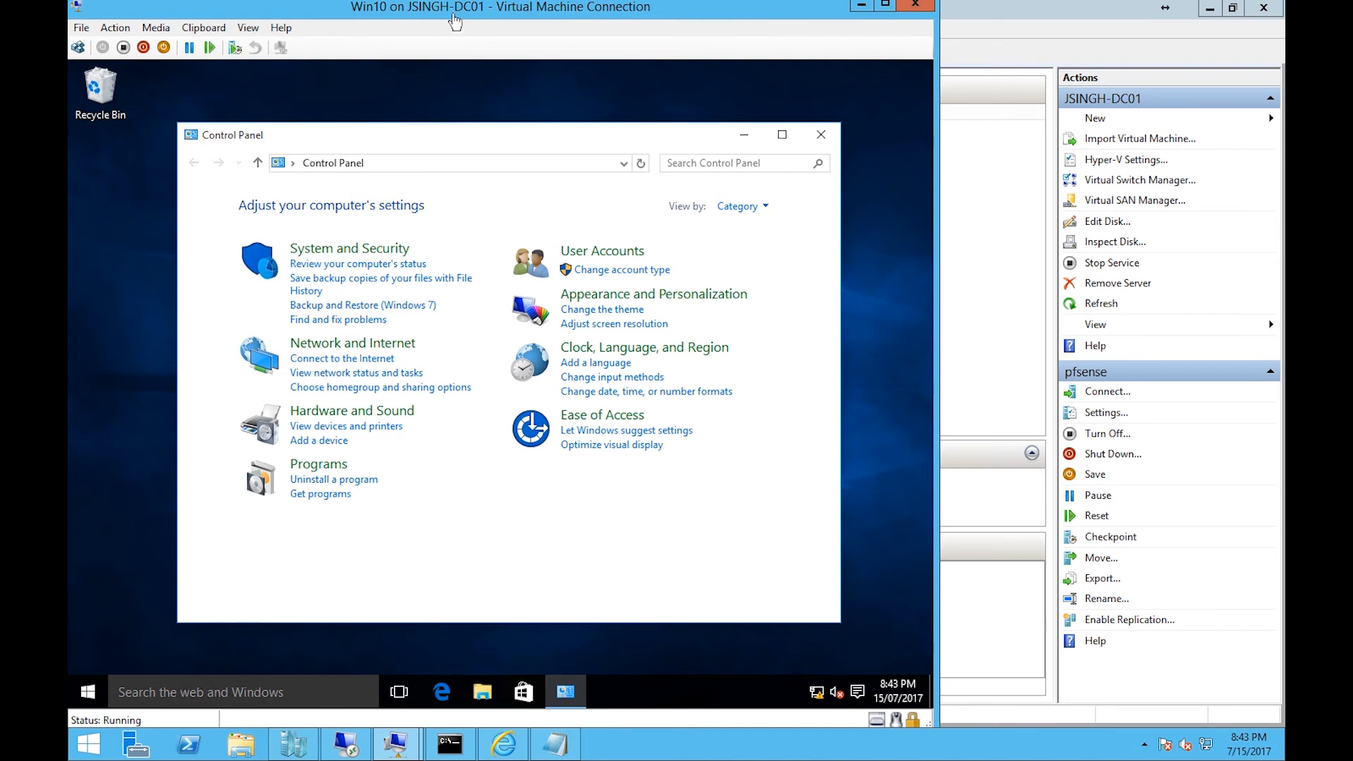
{"action": "left_click_drag", "start_coordinate": [455, 23], "coordinate": [595, 50]}
{"action": "left_click", "coordinate": [228, 718]}
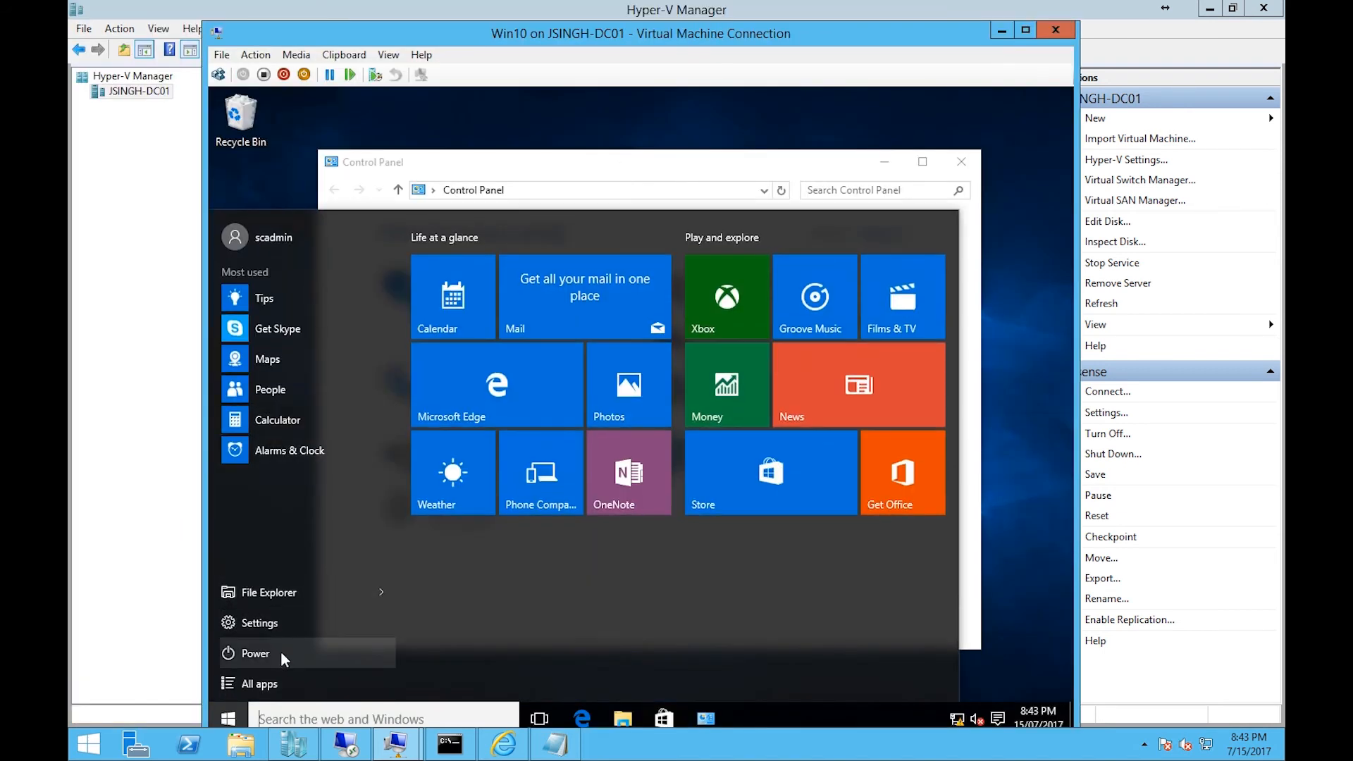
{"action": "left_click", "coordinate": [280, 681]}
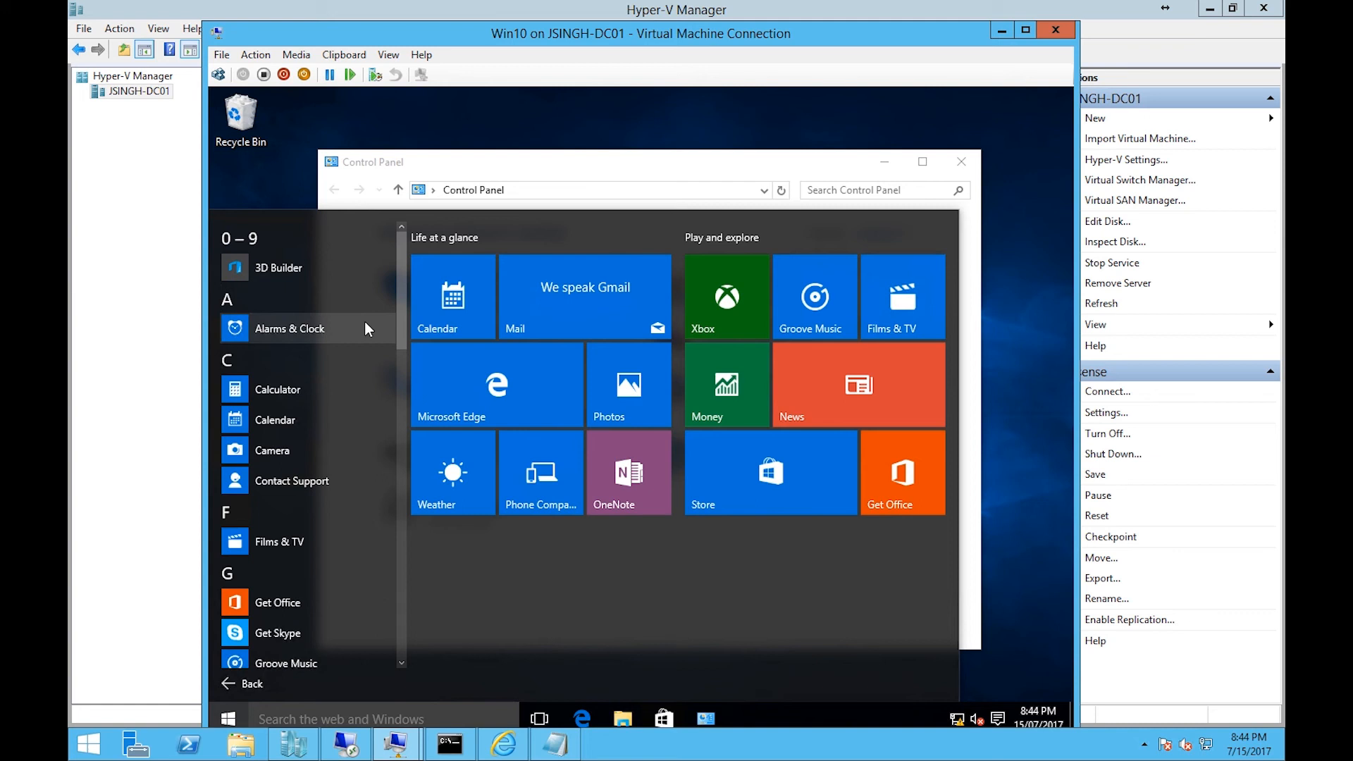
{"action": "scroll", "coordinate": [401, 351], "scroll_direction": "down", "scroll_amount": 5}
{"action": "scroll", "coordinate": [399, 282], "scroll_direction": "up", "scroll_amount": 4}
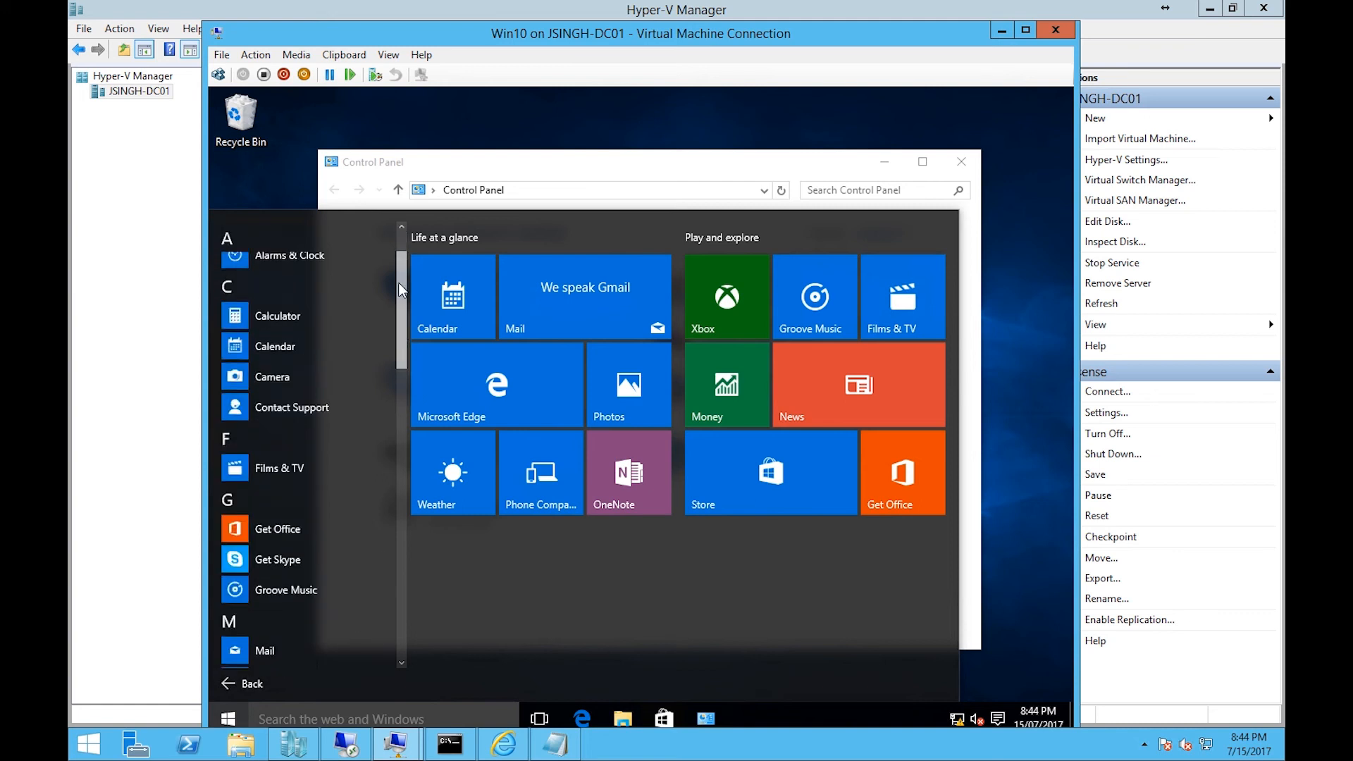
{"action": "scroll", "coordinate": [399, 281], "scroll_direction": "up", "scroll_amount": 1}
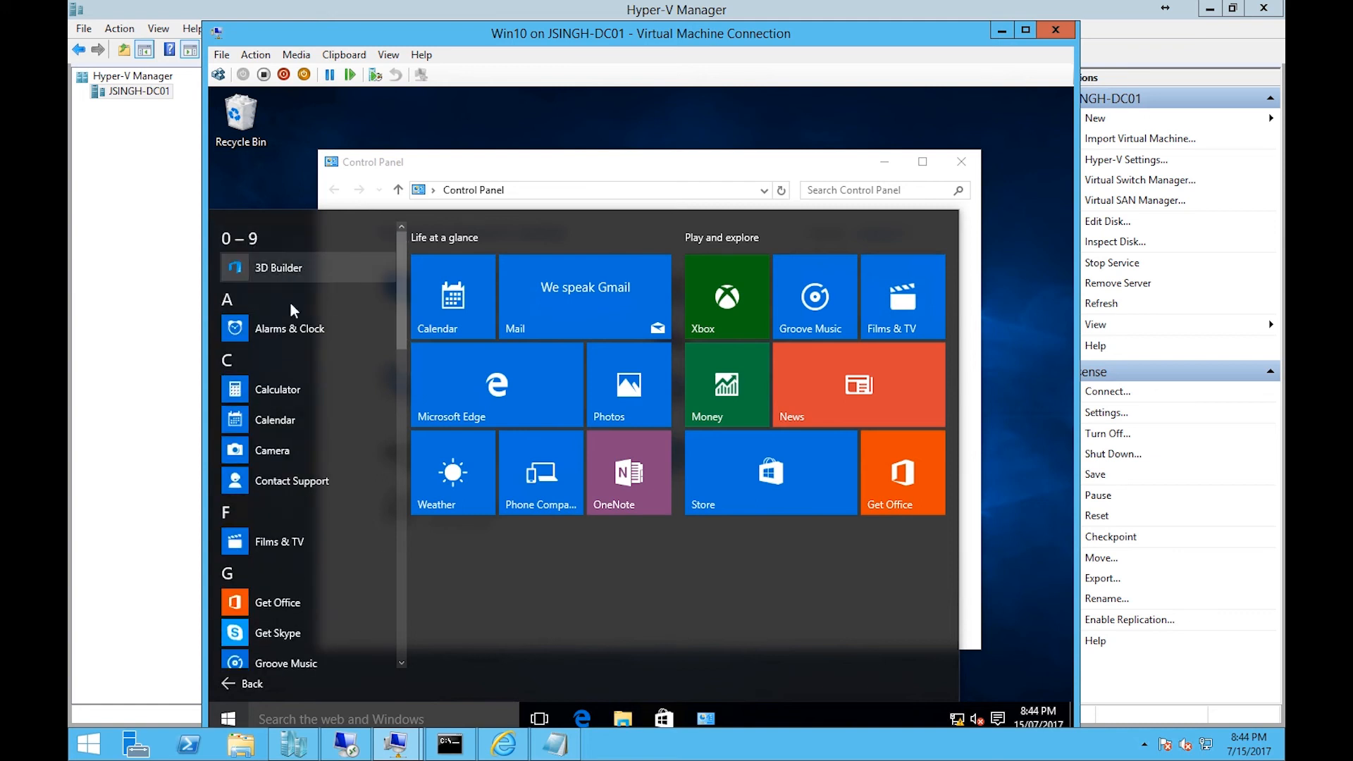
{"action": "left_click_drag", "start_coordinate": [405, 268], "coordinate": [388, 404]}
{"action": "left_click", "coordinate": [354, 468]}
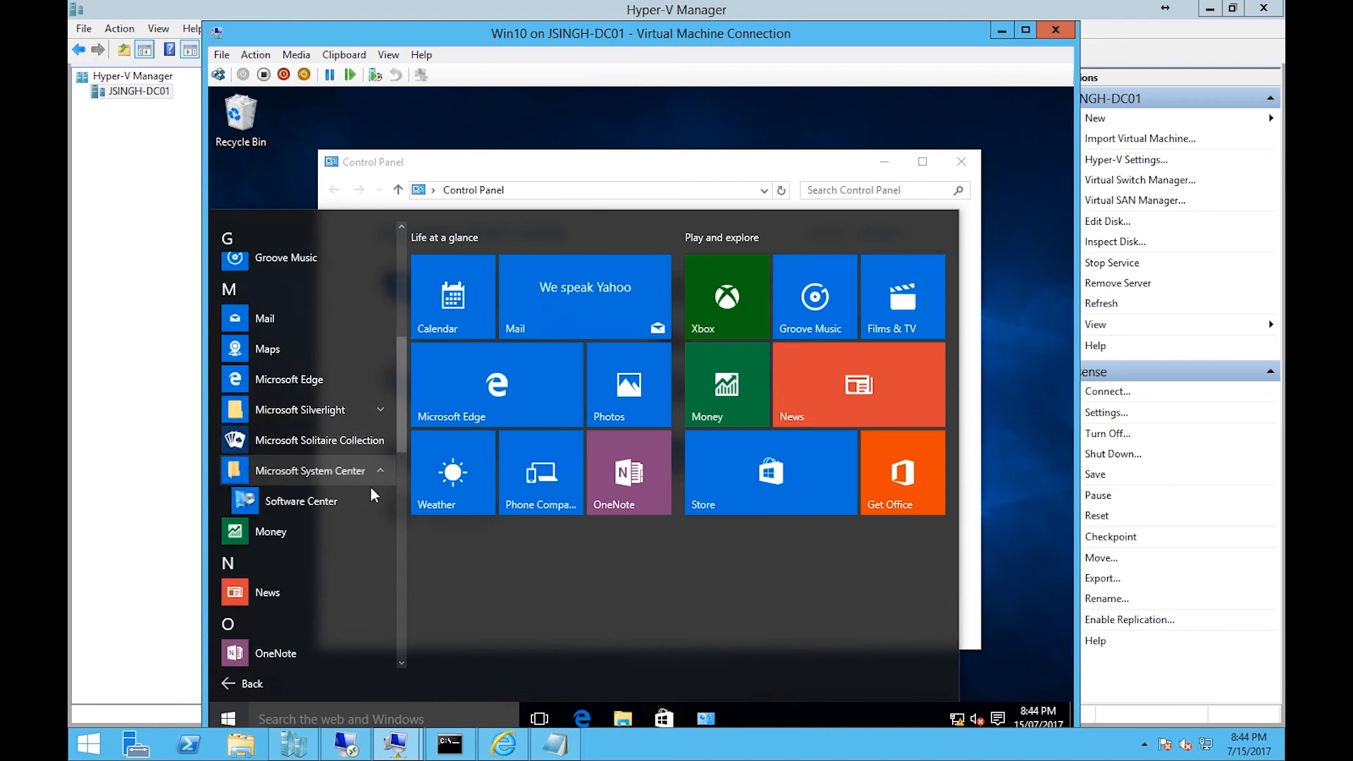
{"action": "left_click", "coordinate": [364, 503]}
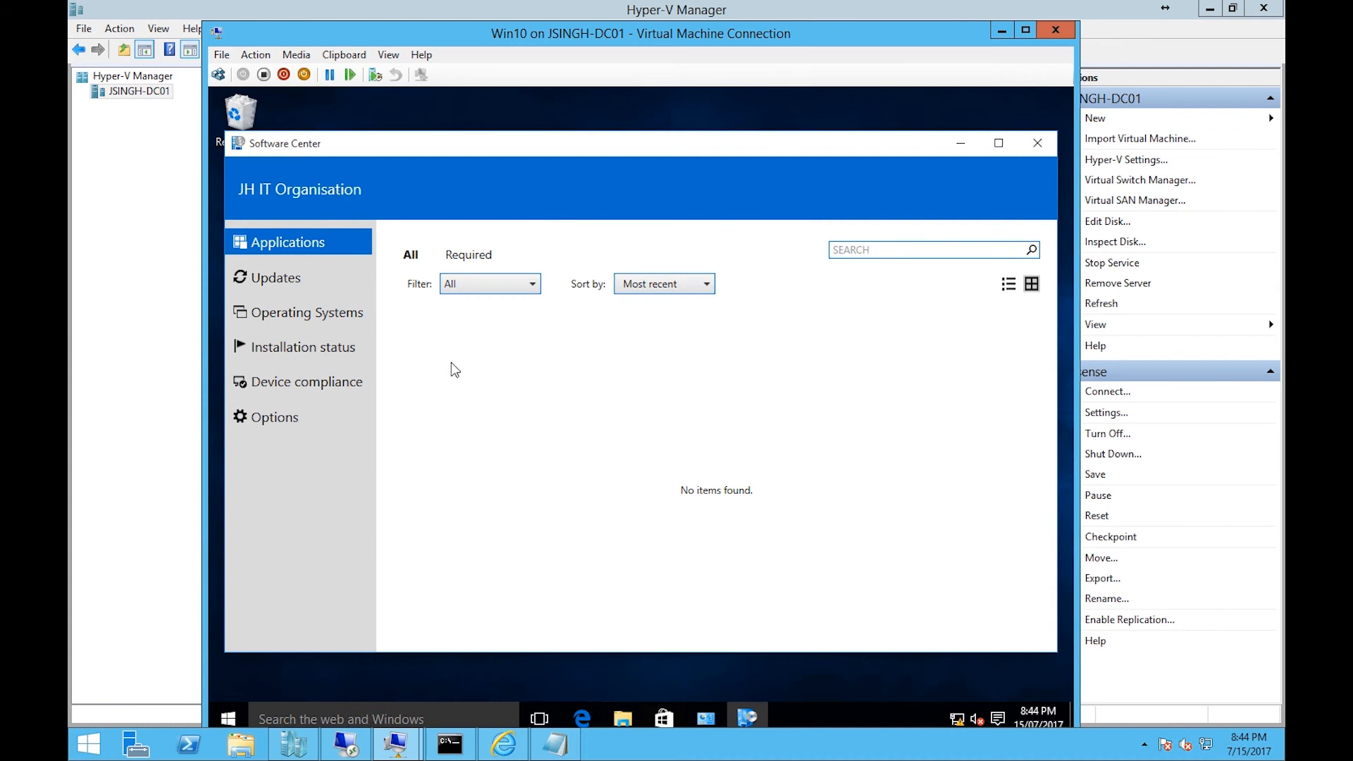
{"action": "left_click", "coordinate": [1037, 143]}
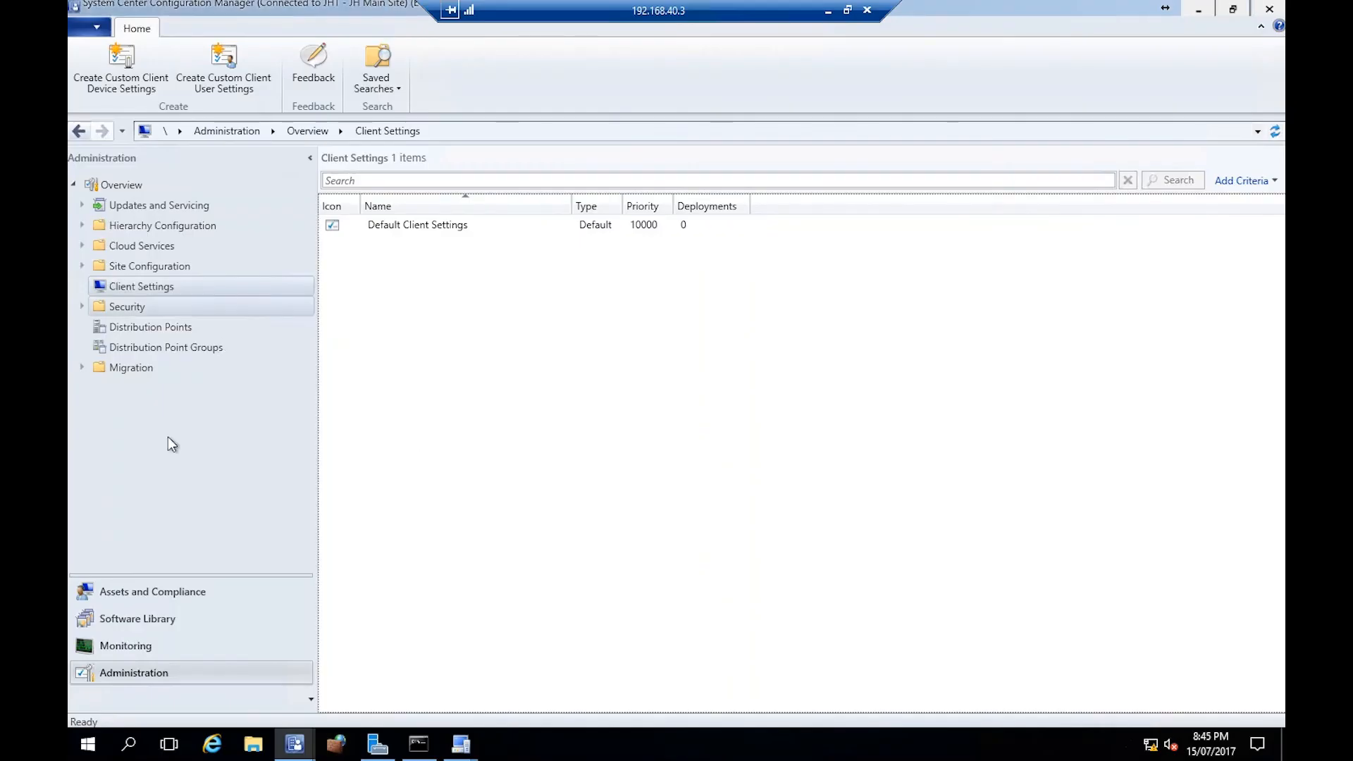
- In Assets and Compliance devices, open Resource Explorer for PC-02 and expand its Hardware inventory
{"action": "left_click", "coordinate": [155, 592]}
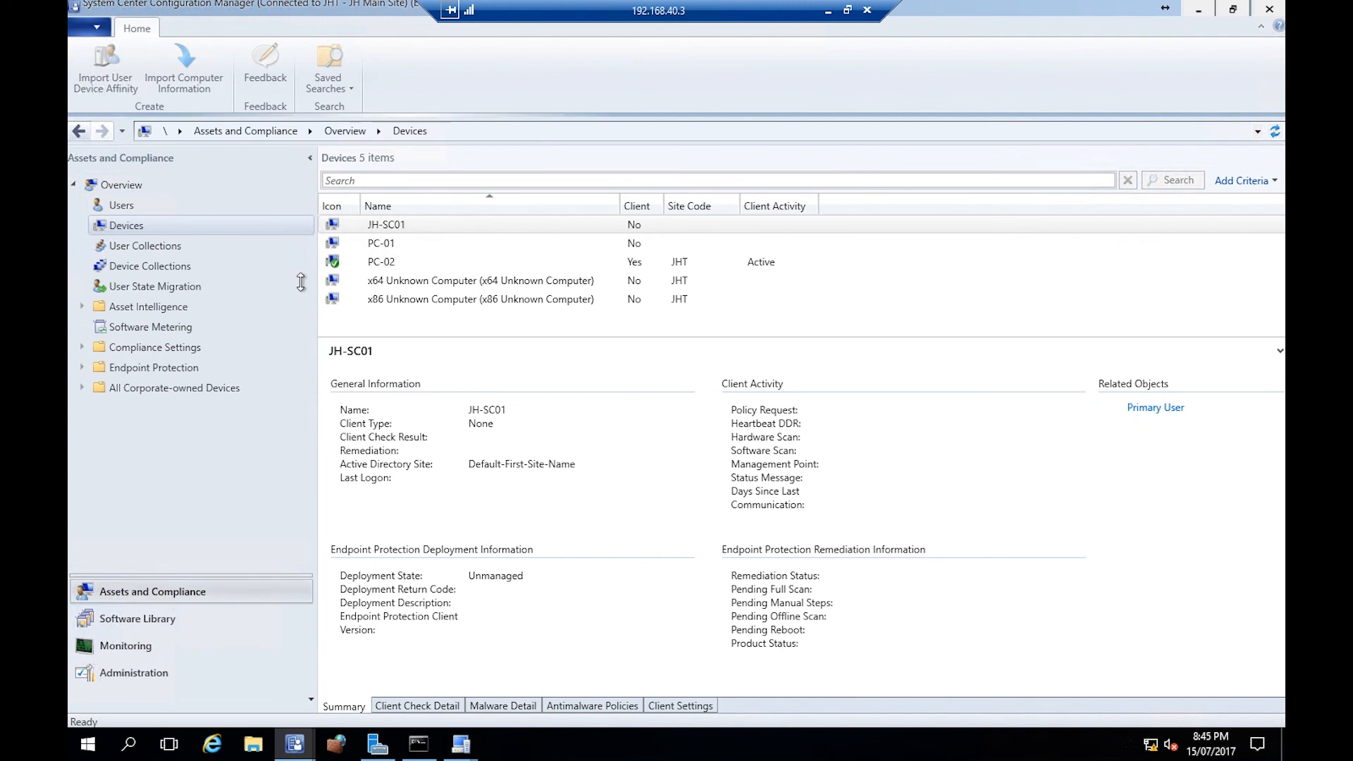
{"action": "left_click", "coordinate": [384, 262]}
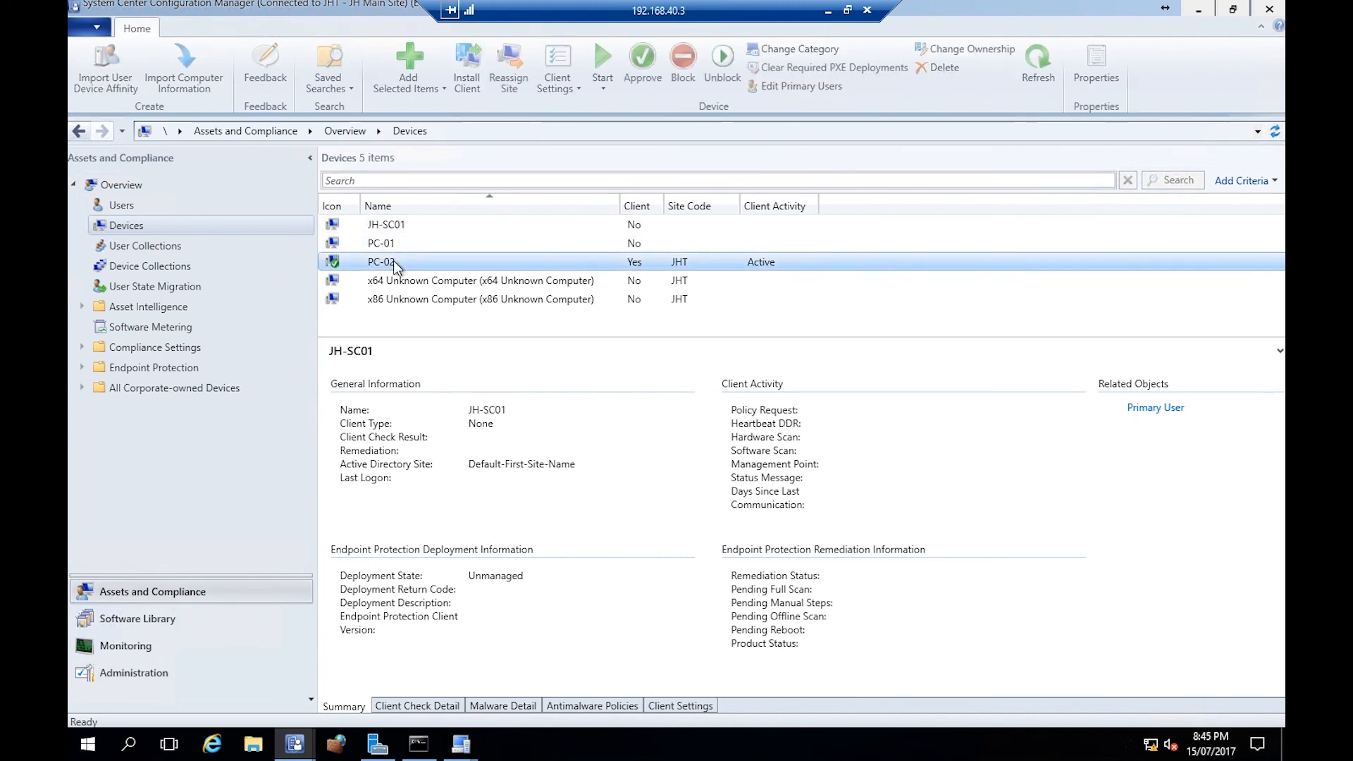
{"action": "left_click", "coordinate": [407, 265]}
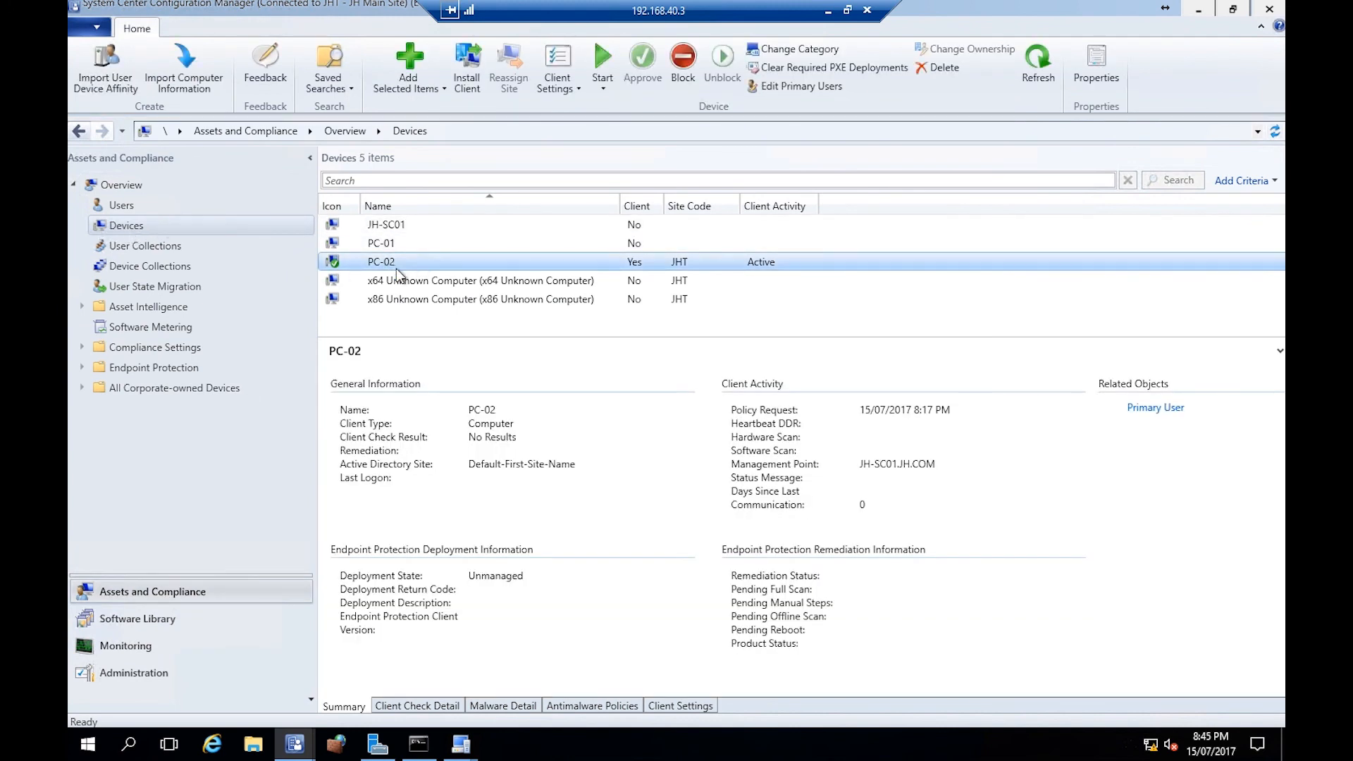
{"action": "right_click", "coordinate": [410, 265]}
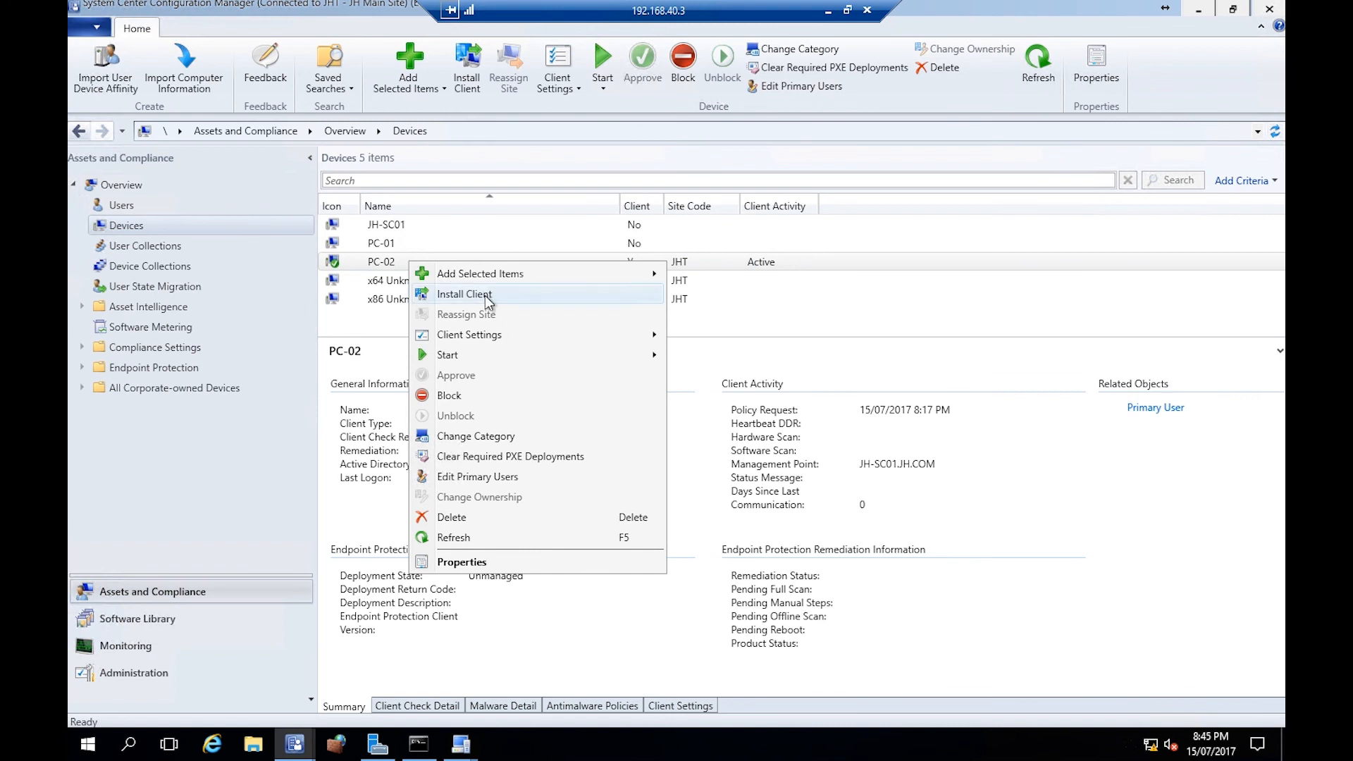
{"action": "mouse_move", "coordinate": [518, 356]}
{"action": "left_click", "coordinate": [717, 358]}
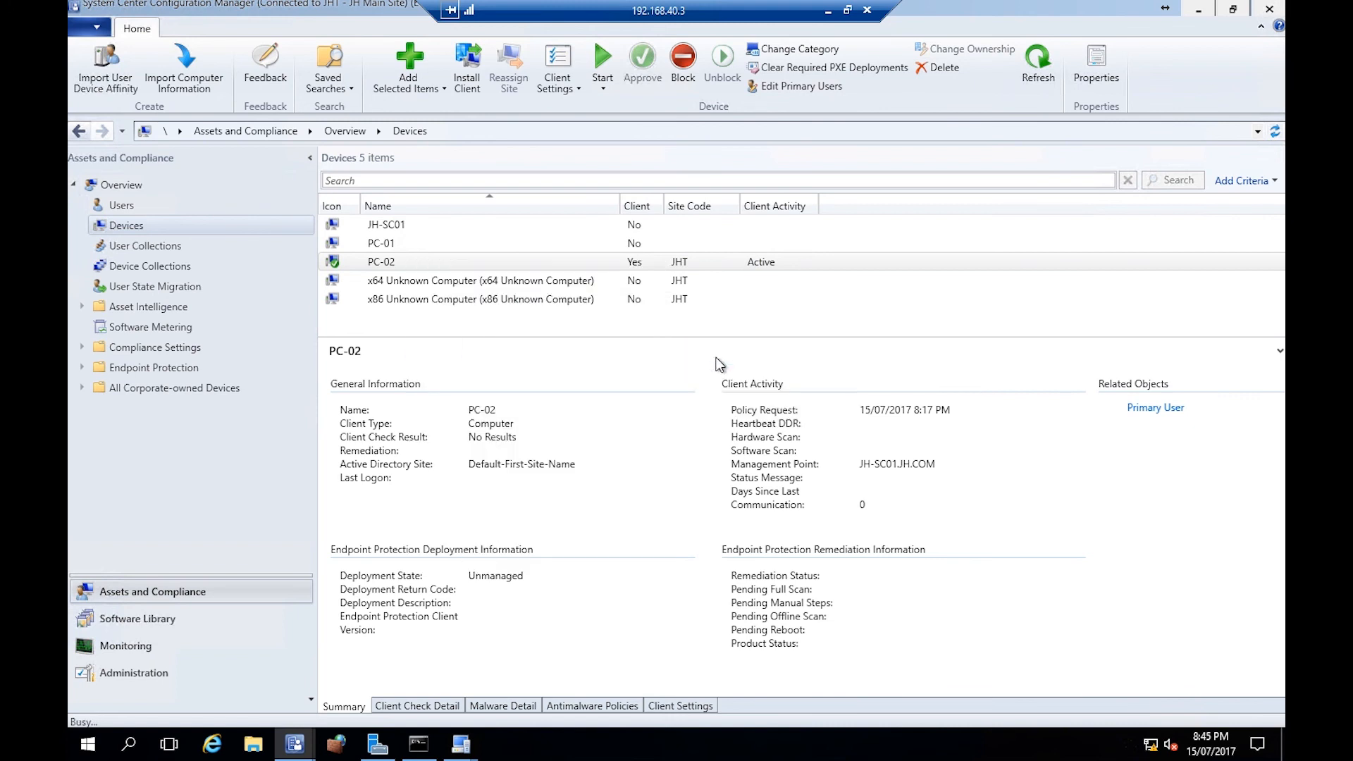
{"action": "left_click", "coordinate": [349, 136]}
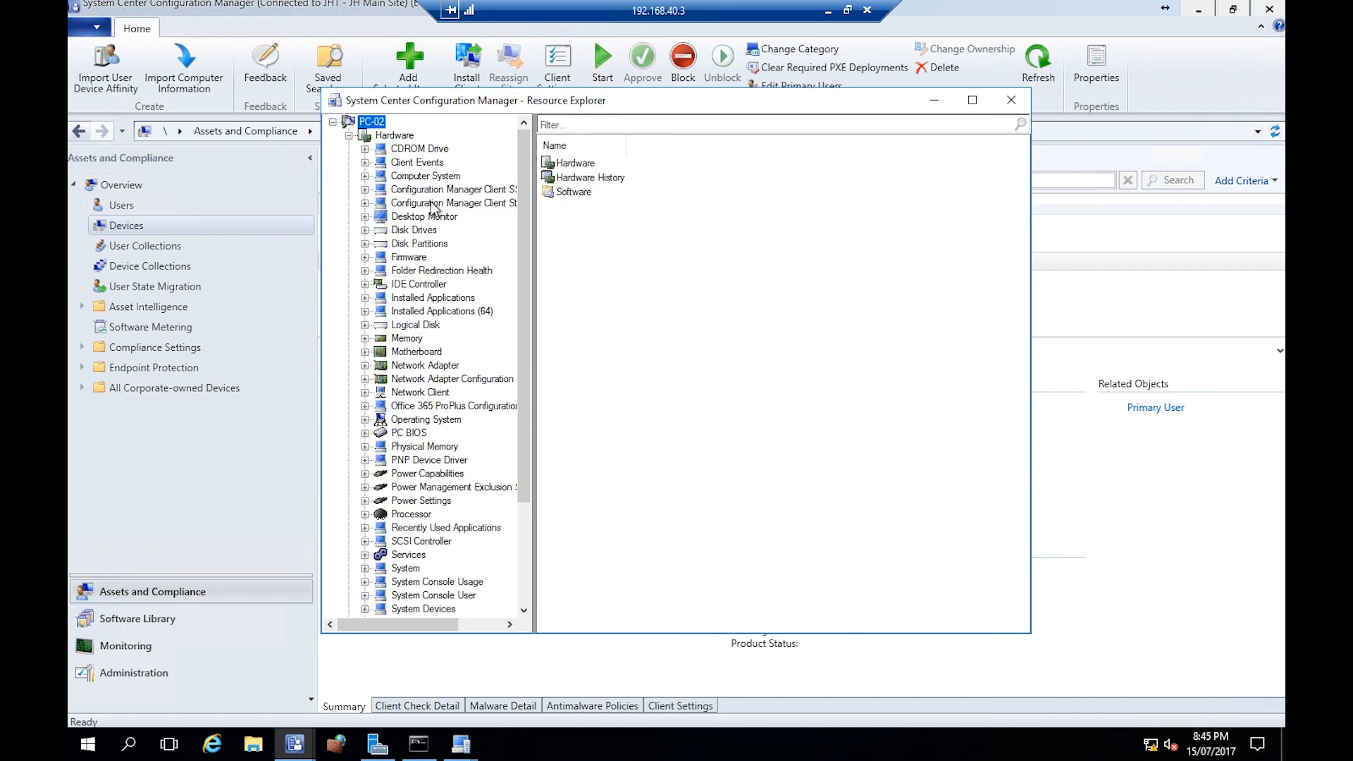
- Scroll through PC-02's hardware inventory classes, view the Operating System entry, and close Resource Explorer
{"action": "left_click_drag", "start_coordinate": [530, 160], "coordinate": [530, 358]}
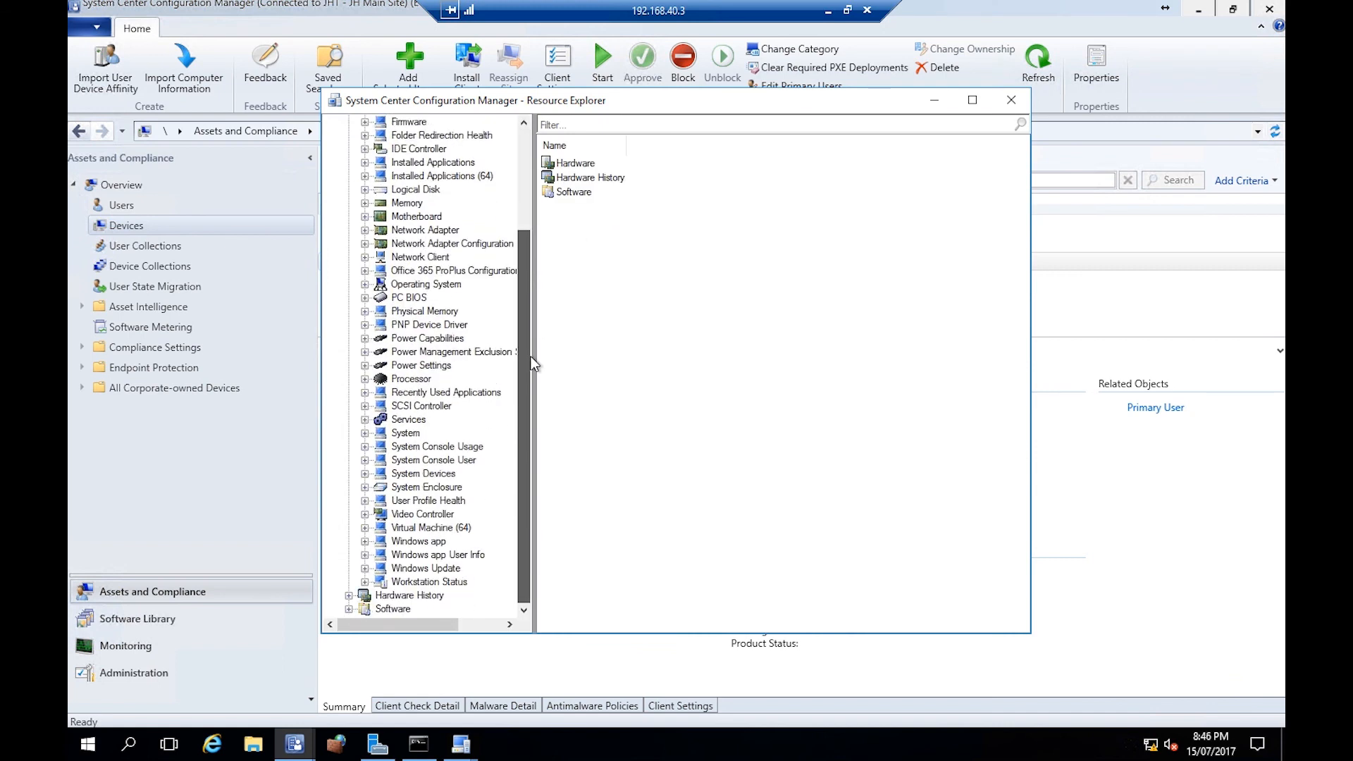
{"action": "left_click_drag", "start_coordinate": [527, 297], "coordinate": [521, 155]}
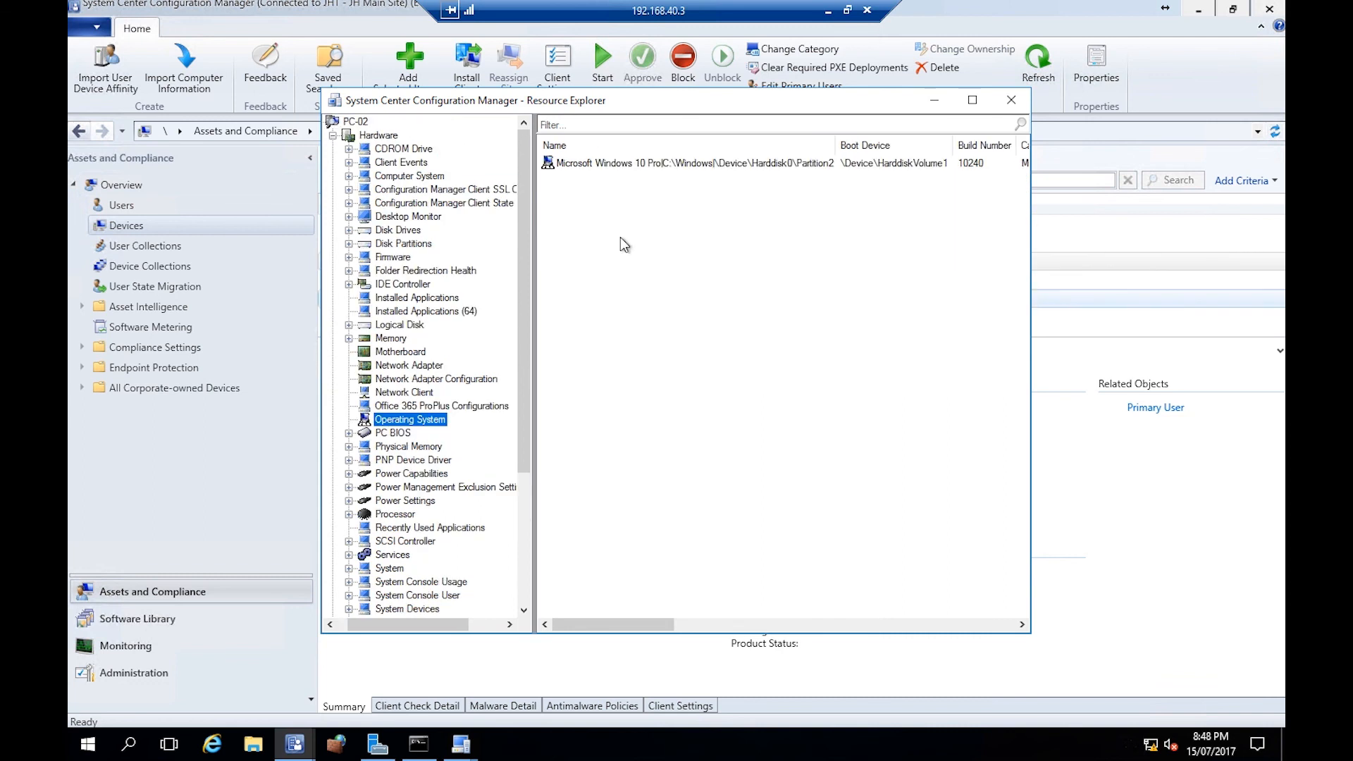
{"action": "left_click", "coordinate": [1010, 100]}
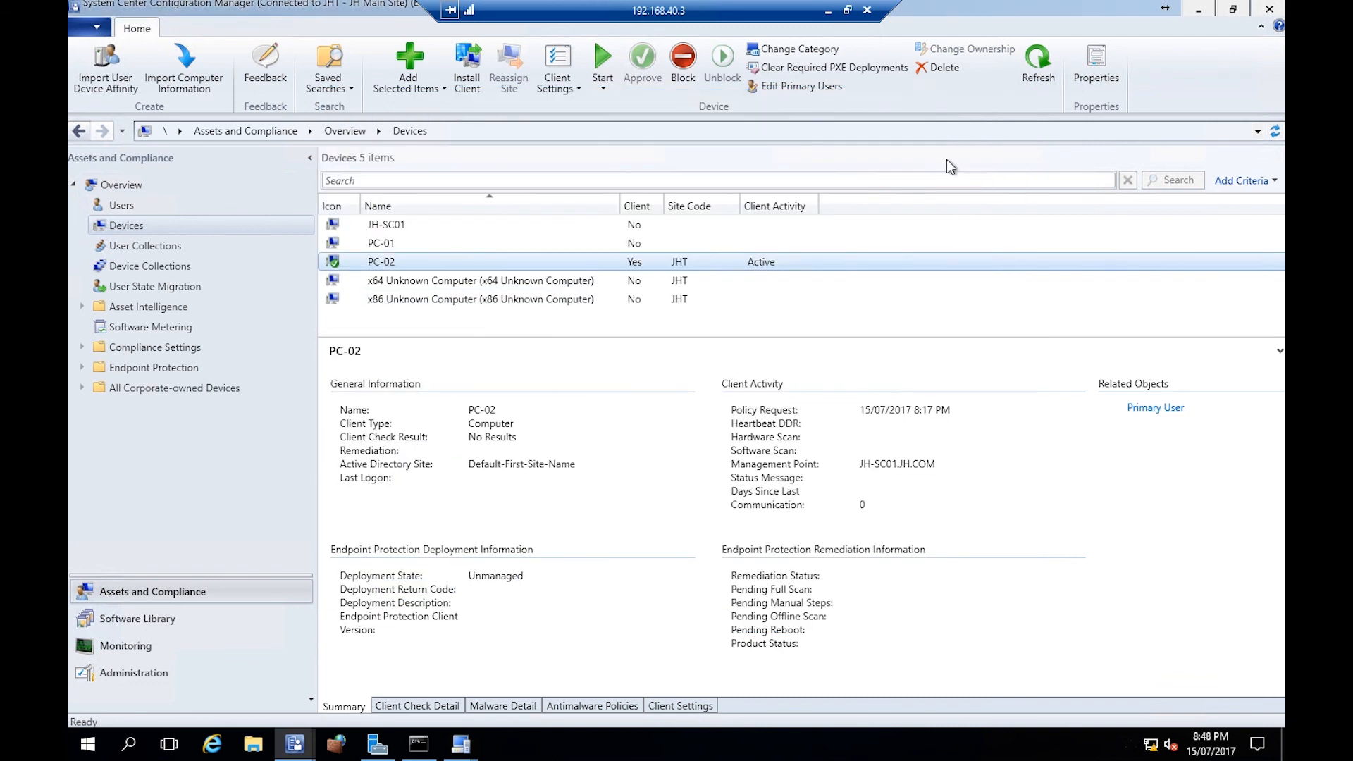
- Launch Remote Control for PC-02 and approve the remote control permission request on the Win10 machine
{"action": "left_click", "coordinate": [476, 263]}
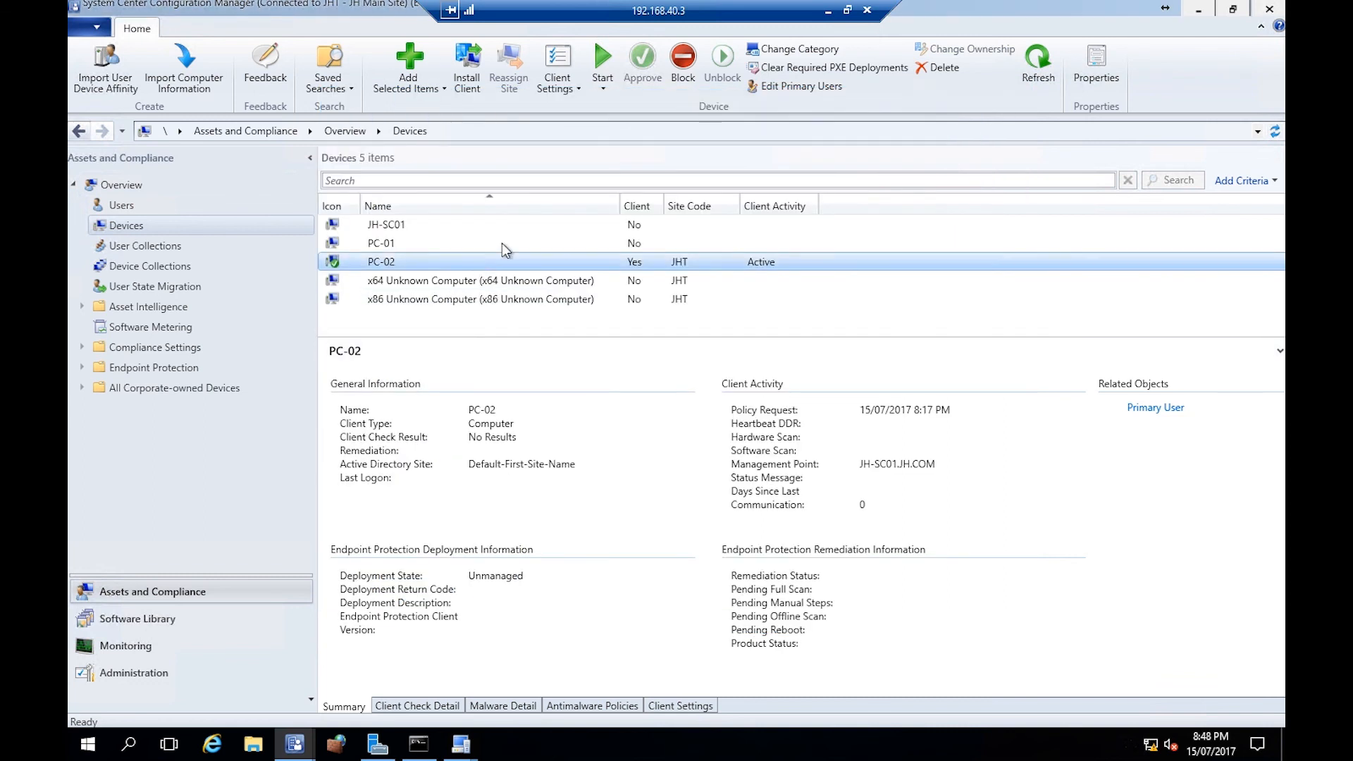
{"action": "left_click", "coordinate": [600, 88]}
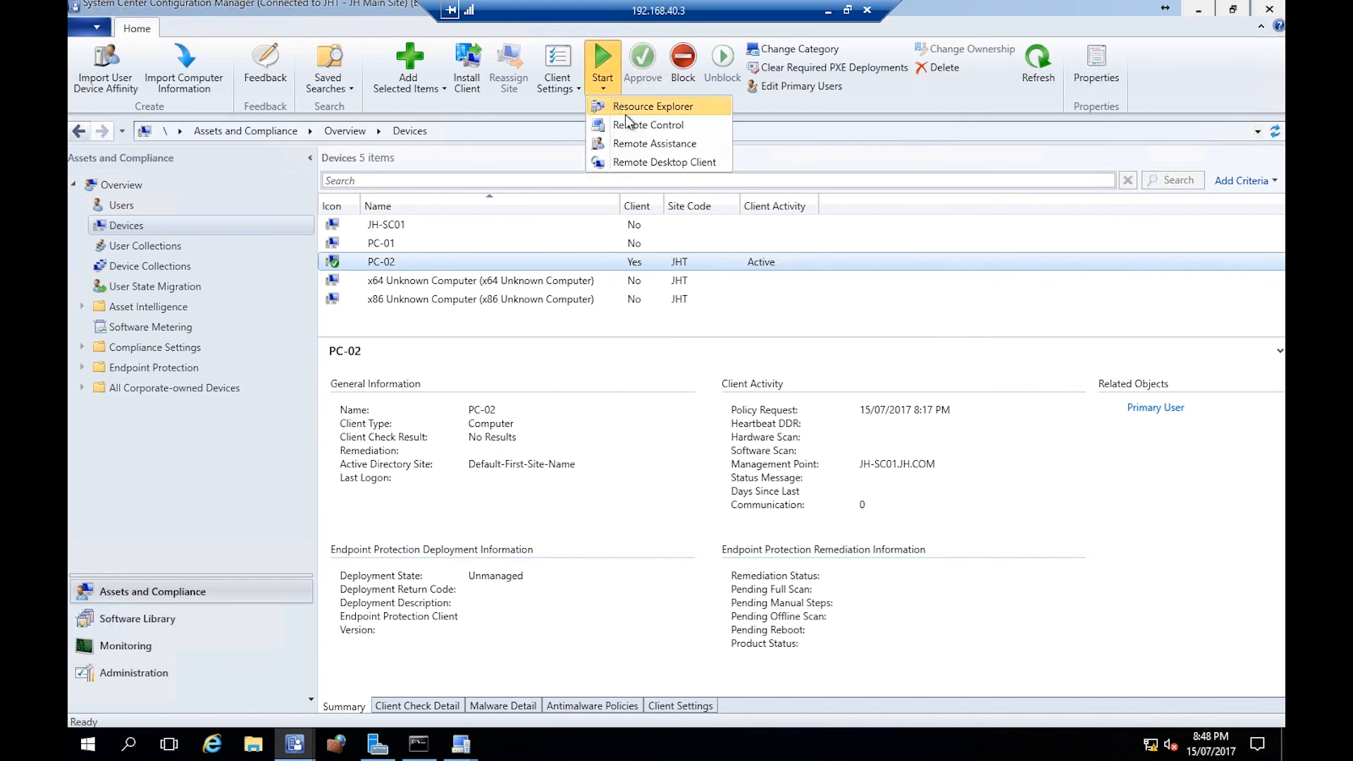
{"action": "left_click", "coordinate": [653, 126]}
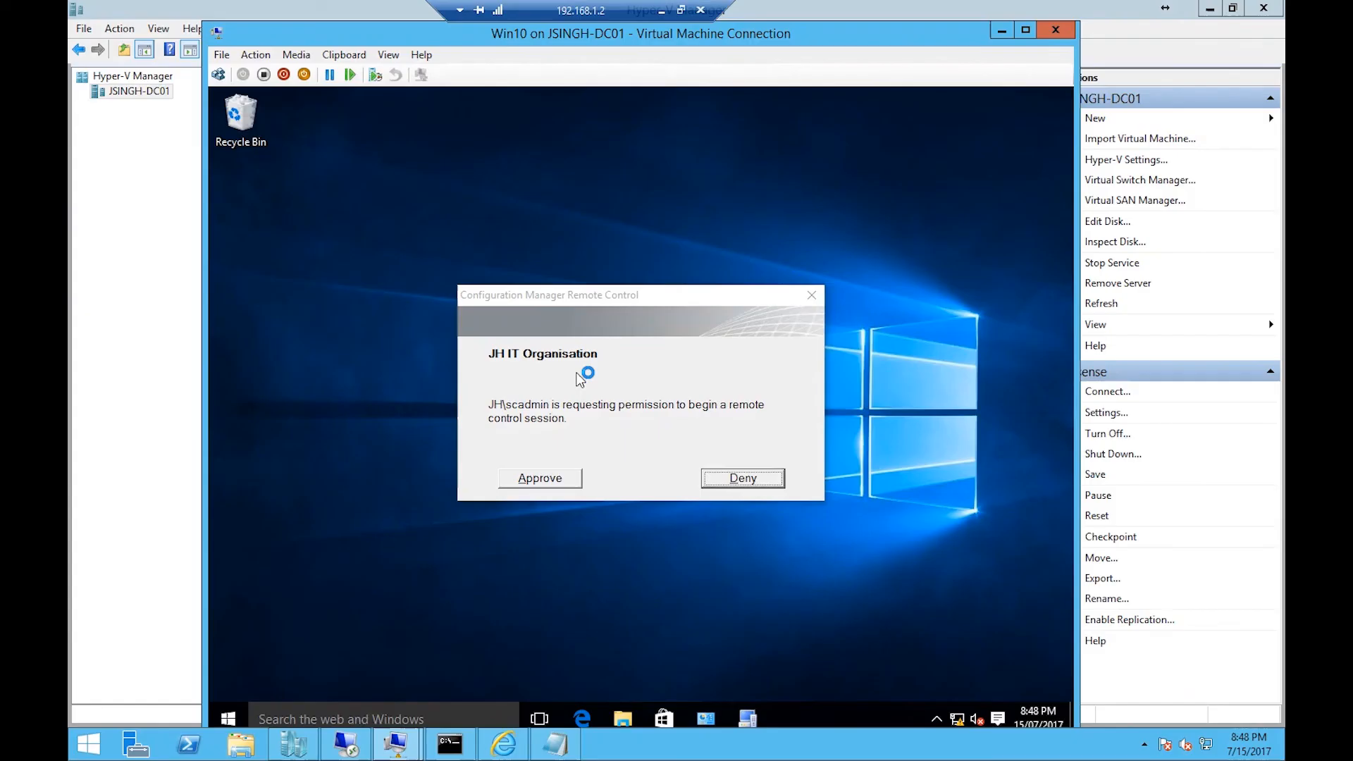
{"action": "left_click", "coordinate": [540, 480]}
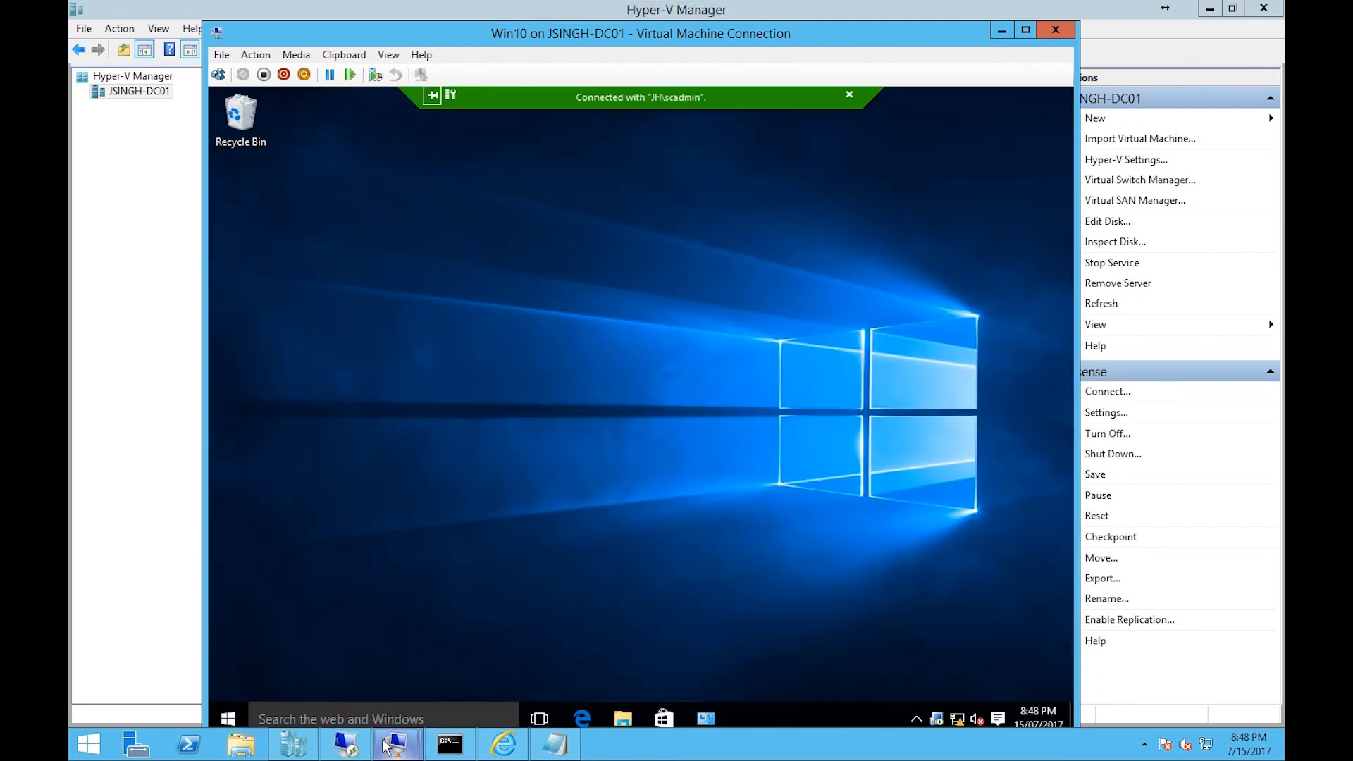
{"action": "mouse_move", "coordinate": [375, 744]}
{"action": "left_click", "coordinate": [359, 667]}
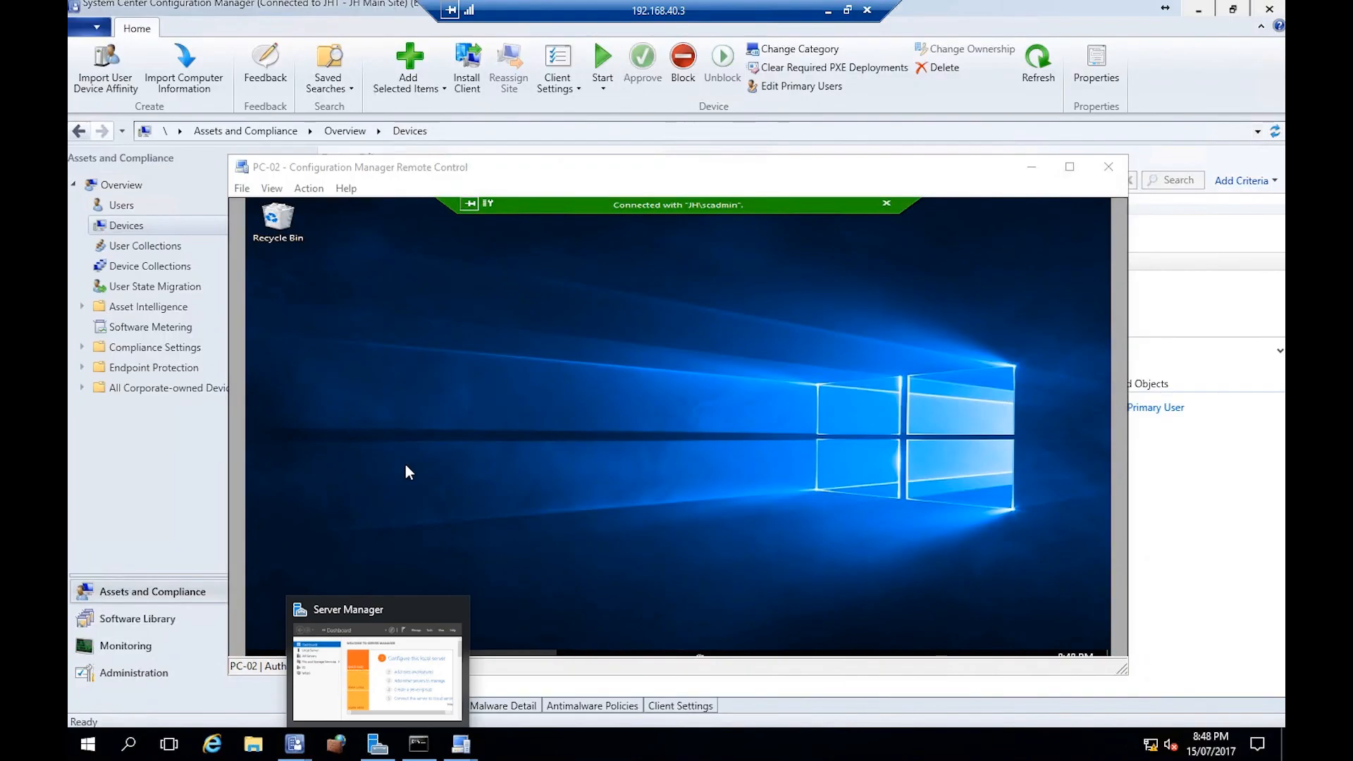
- Reposition the Remote Control viewer window and refresh PC-02's desktop through the remote session
{"action": "left_click_drag", "start_coordinate": [560, 166], "coordinate": [527, 121]}
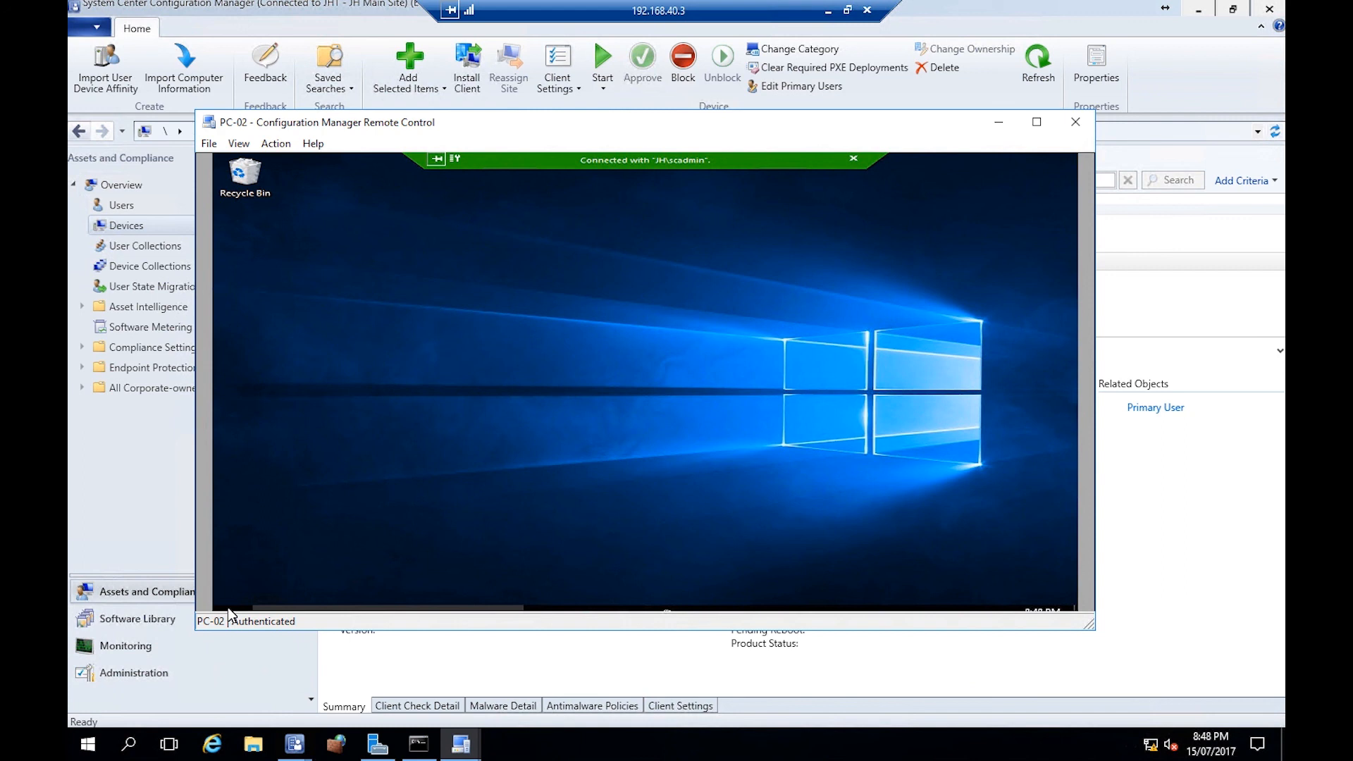
{"action": "right_click", "coordinate": [445, 299]}
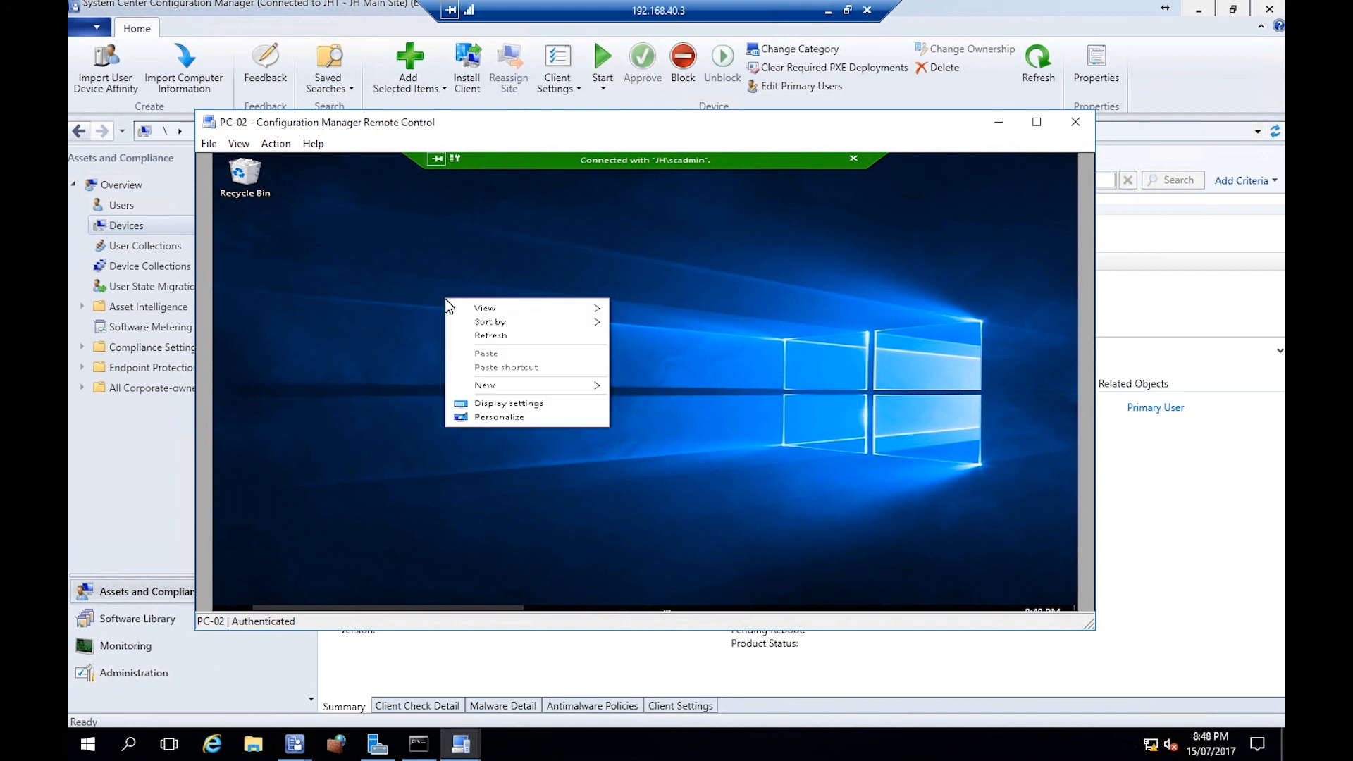
{"action": "left_click", "coordinate": [469, 333]}
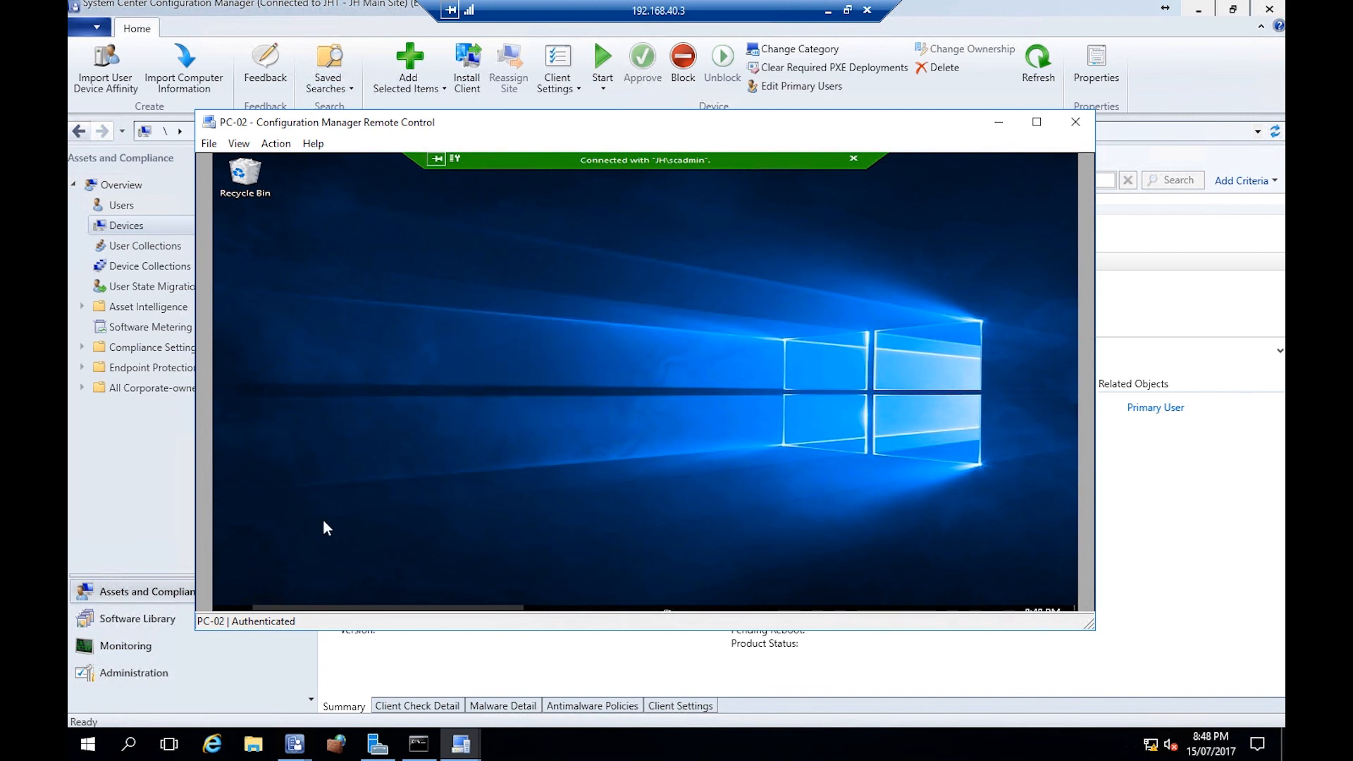
{"action": "key", "text": "super"}
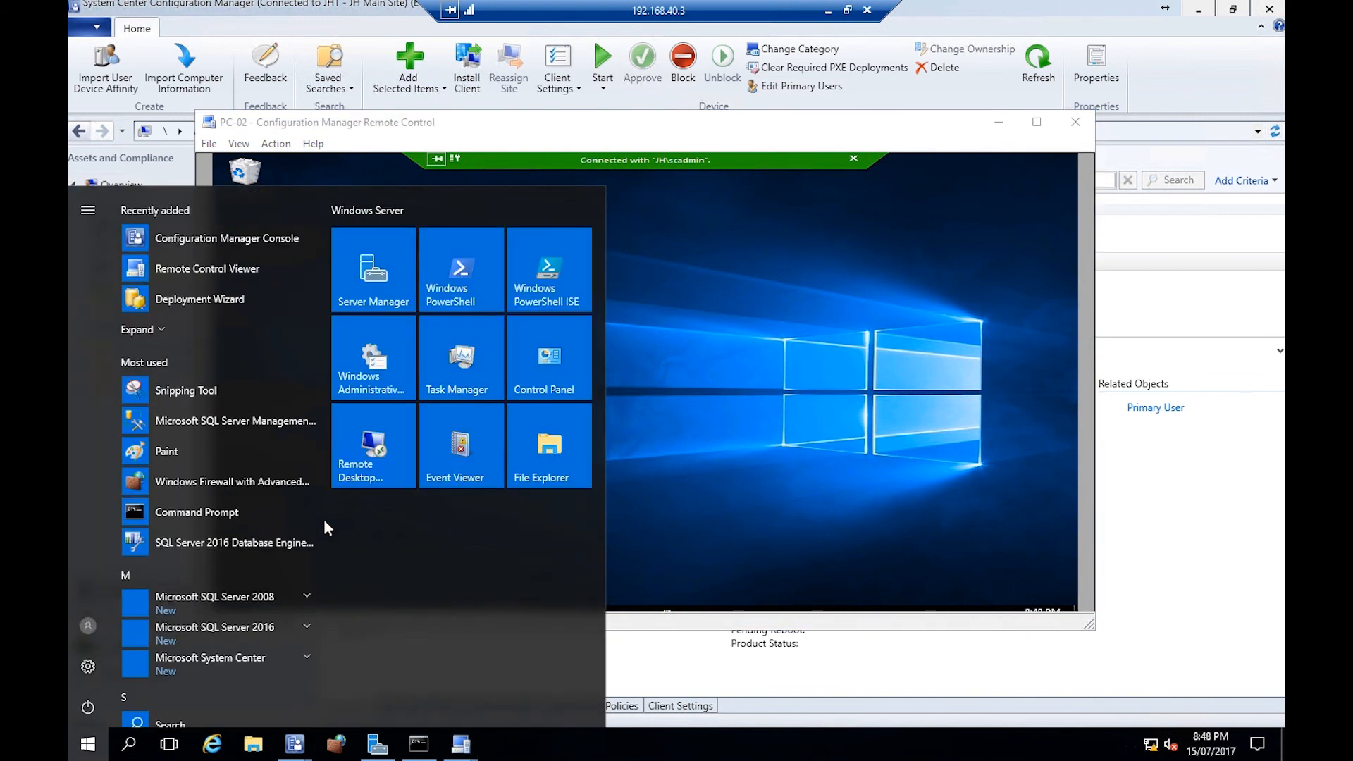
{"action": "left_click", "coordinate": [786, 422]}
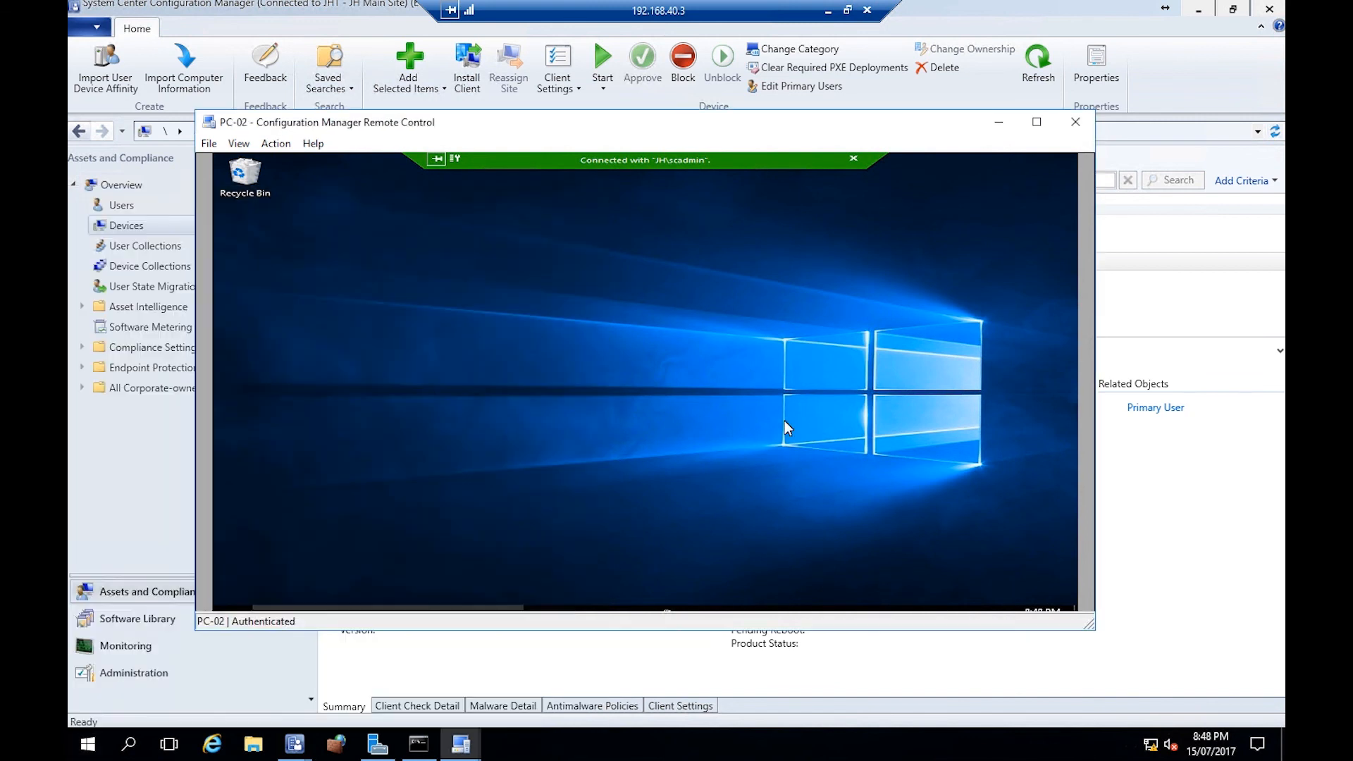
- Switch the remote control view to full screen and open and close PC-02's Start menu remotely
{"action": "left_click", "coordinate": [239, 145]}
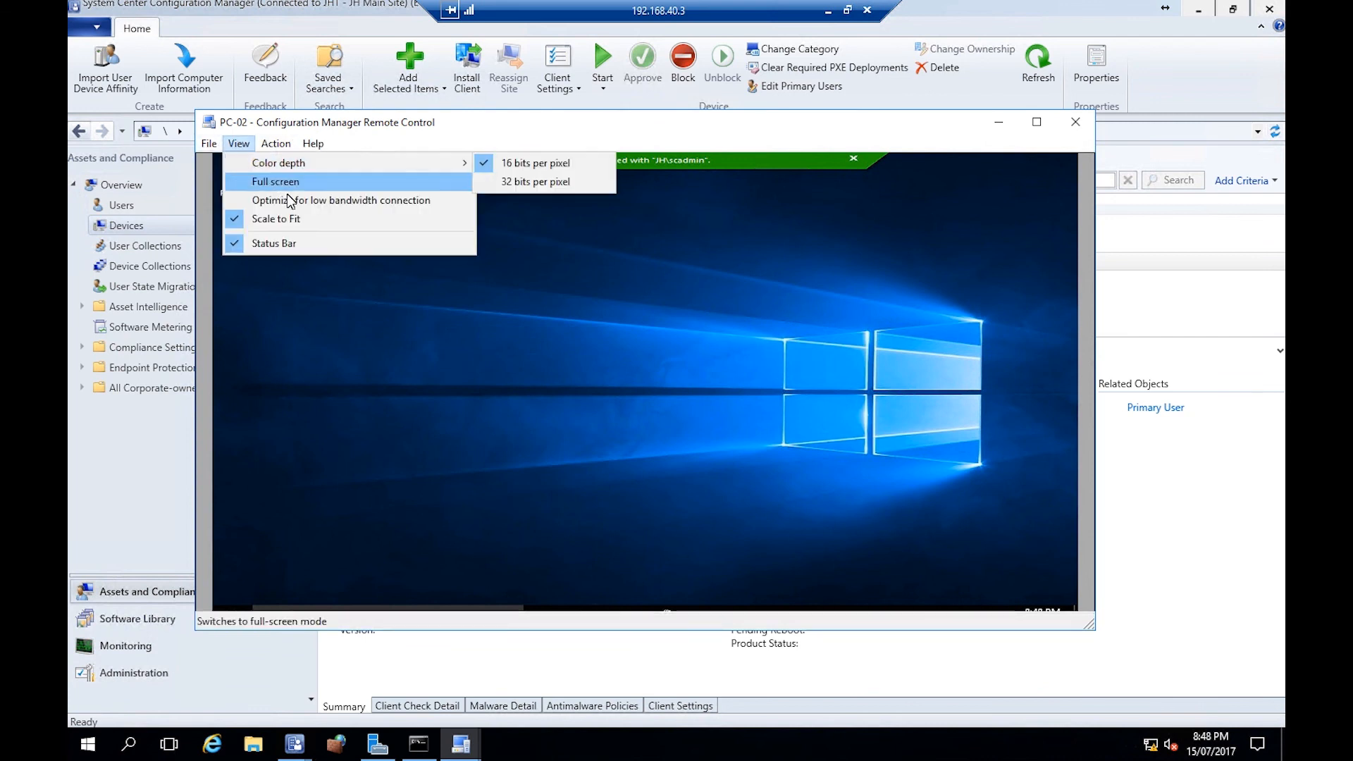
{"action": "left_click", "coordinate": [304, 185]}
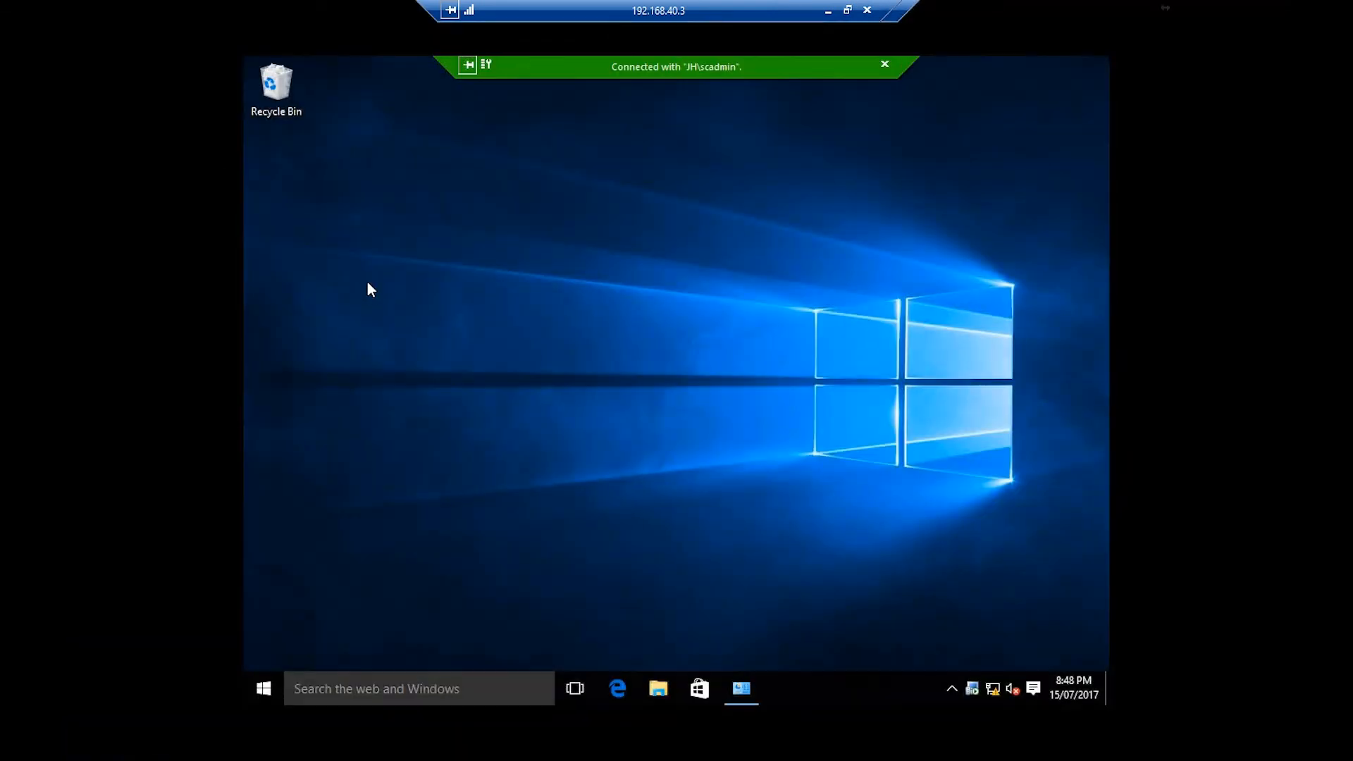
{"action": "left_click", "coordinate": [277, 687]}
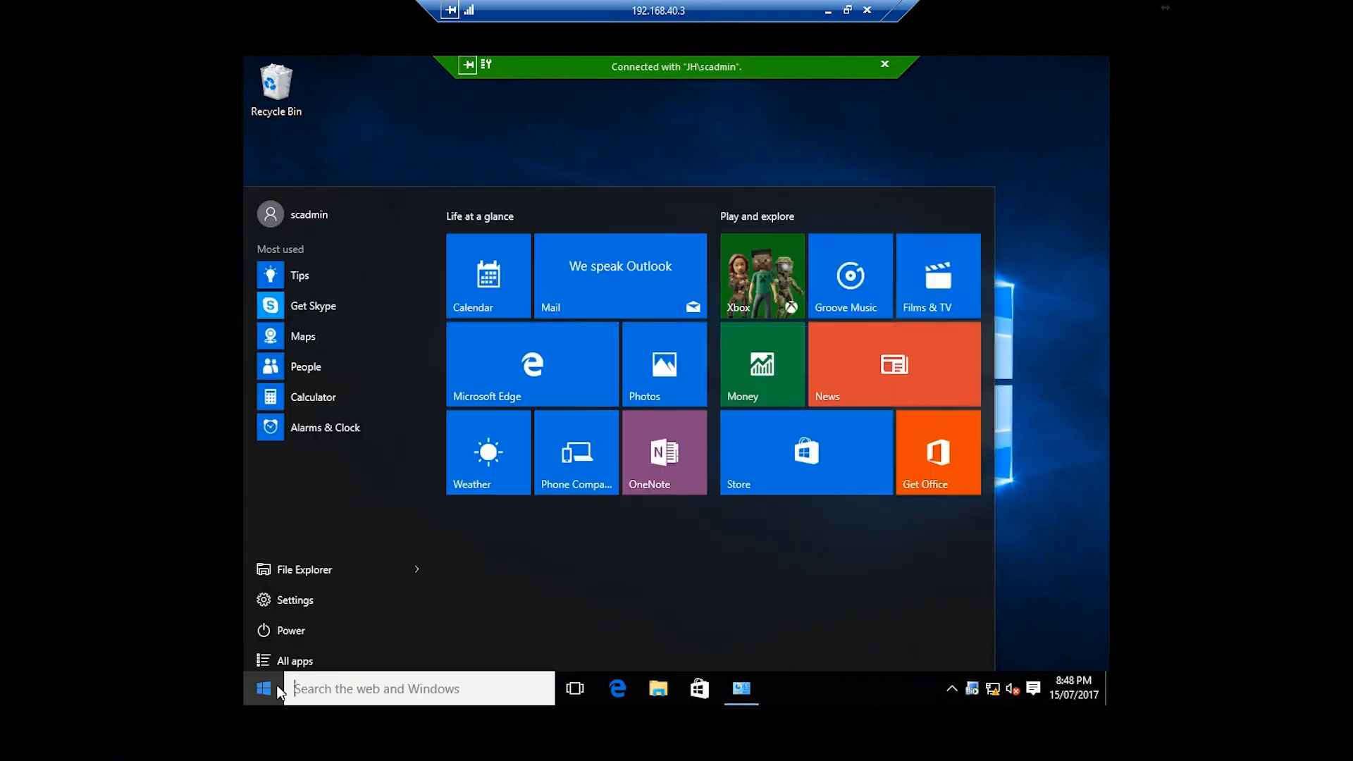
{"action": "left_click", "coordinate": [505, 134]}
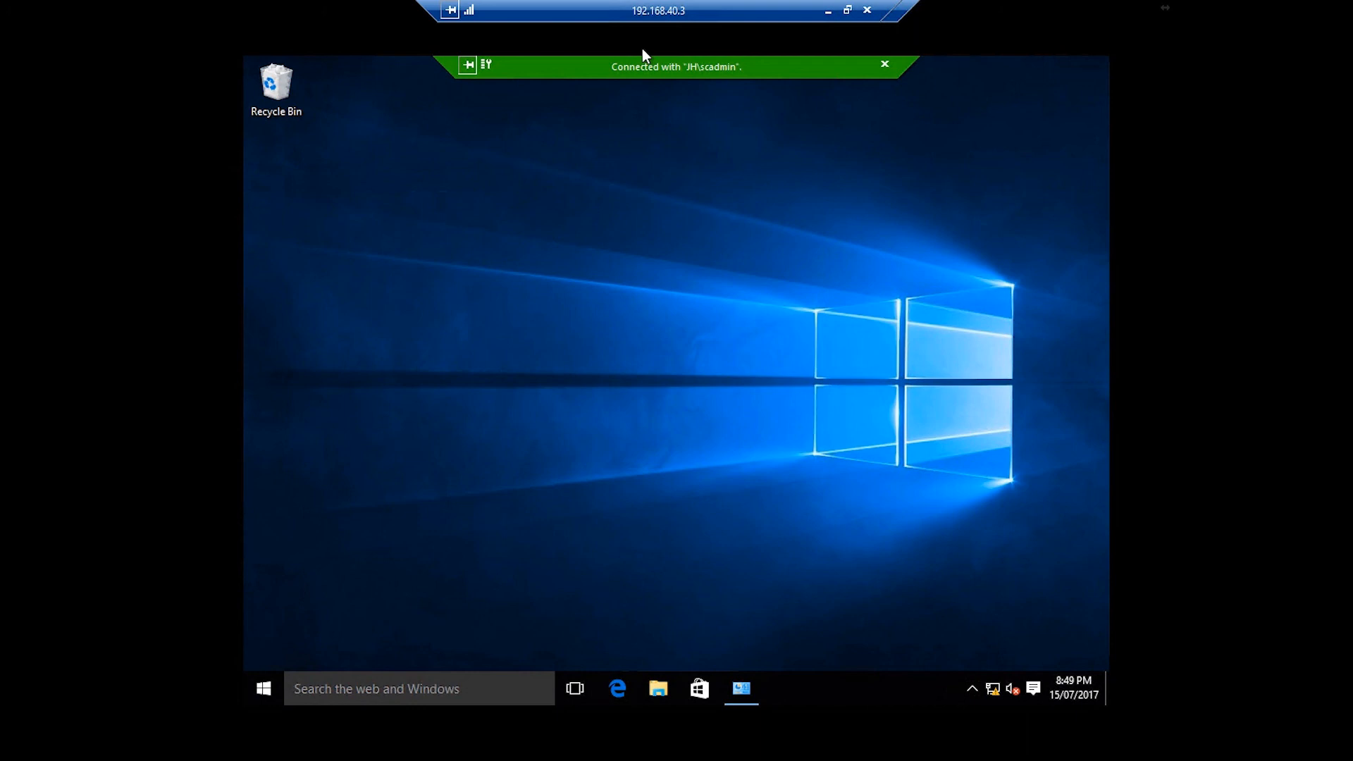
- Disconnect the remote control session and close the Remote Control viewer
{"action": "left_click", "coordinate": [886, 63]}
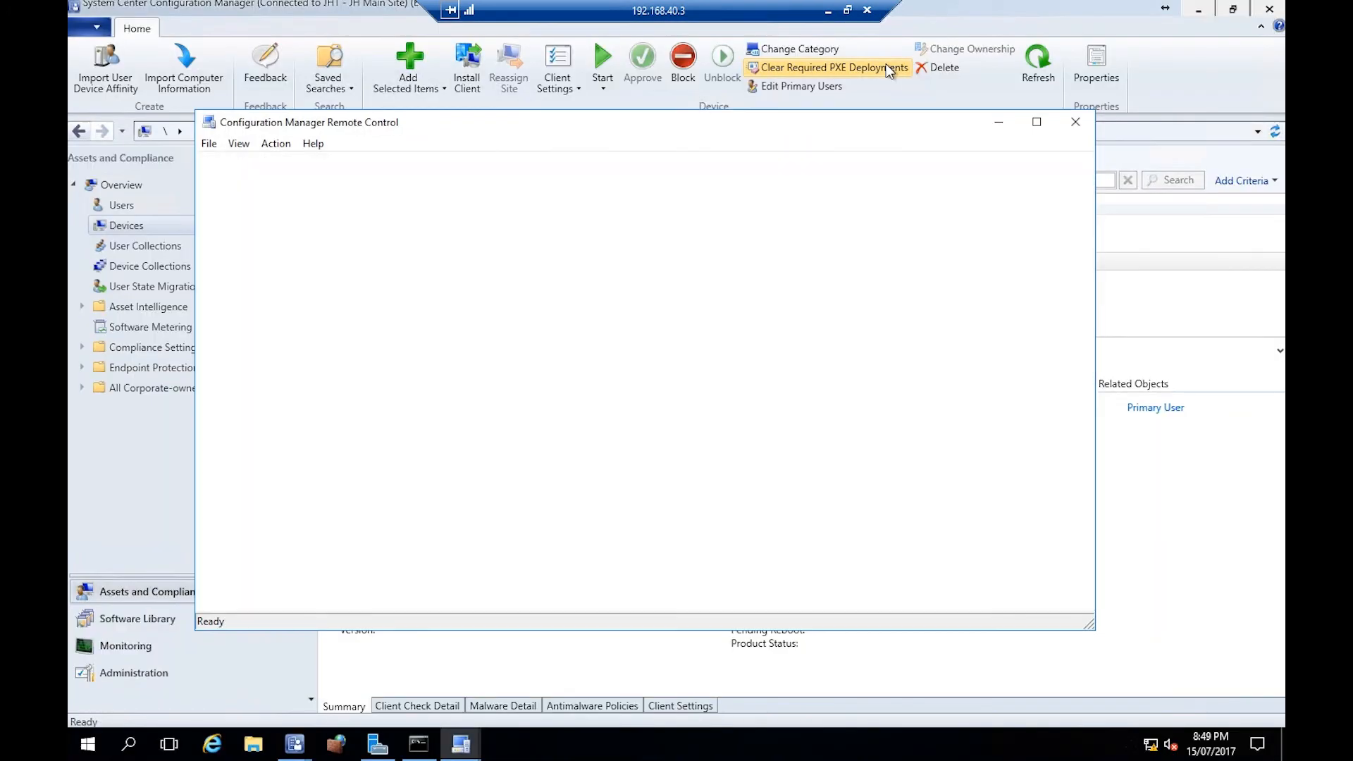
{"action": "left_click", "coordinate": [1074, 123]}
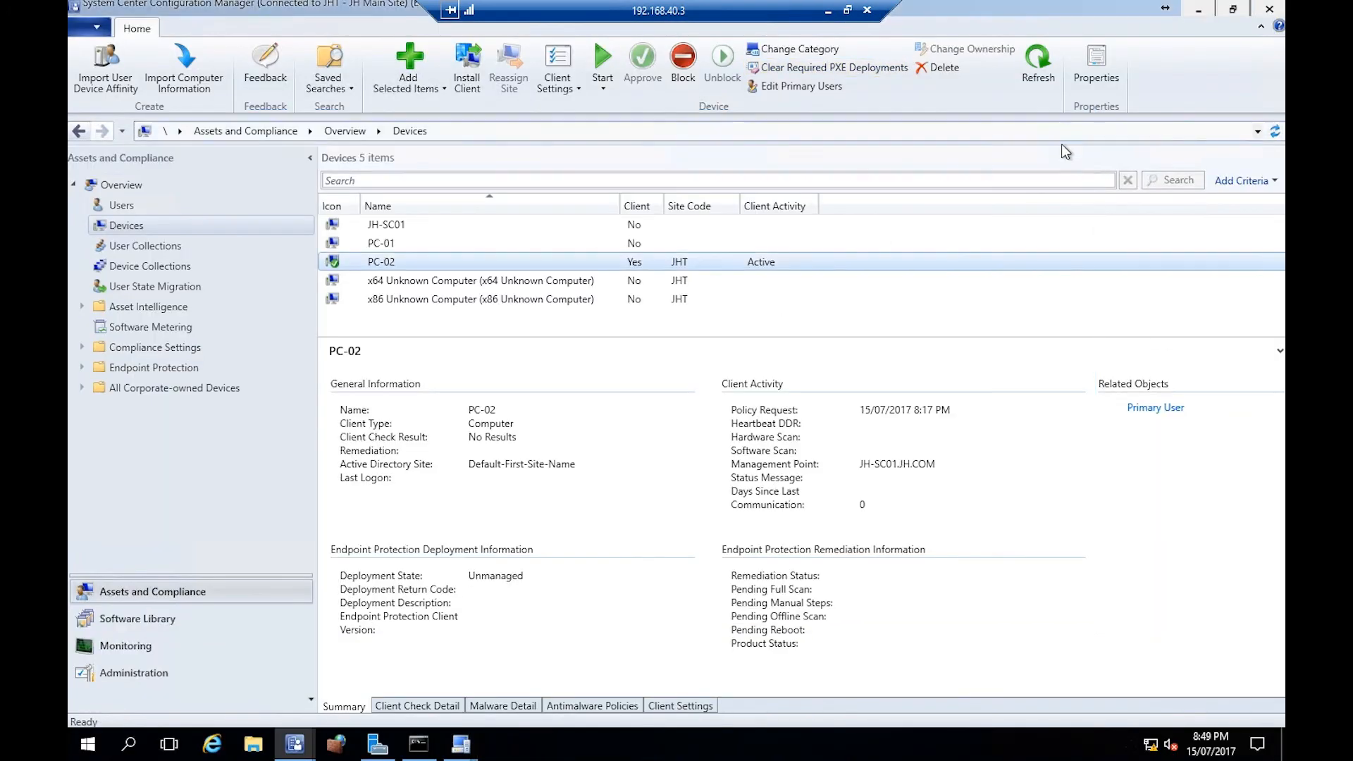